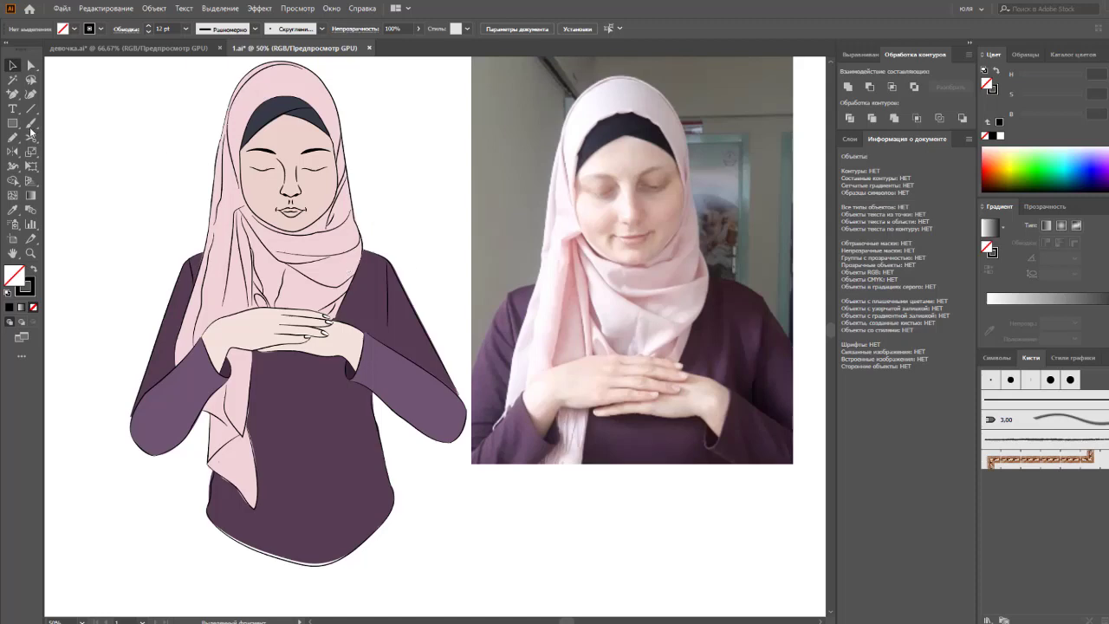
Step: Draw a tall ellipse left of the portrait and sharpen its top and bottom anchors into a lens
left_click_drag(13, 123, 52, 151)
left_click_drag(119, 120, 162, 265)
key("a")
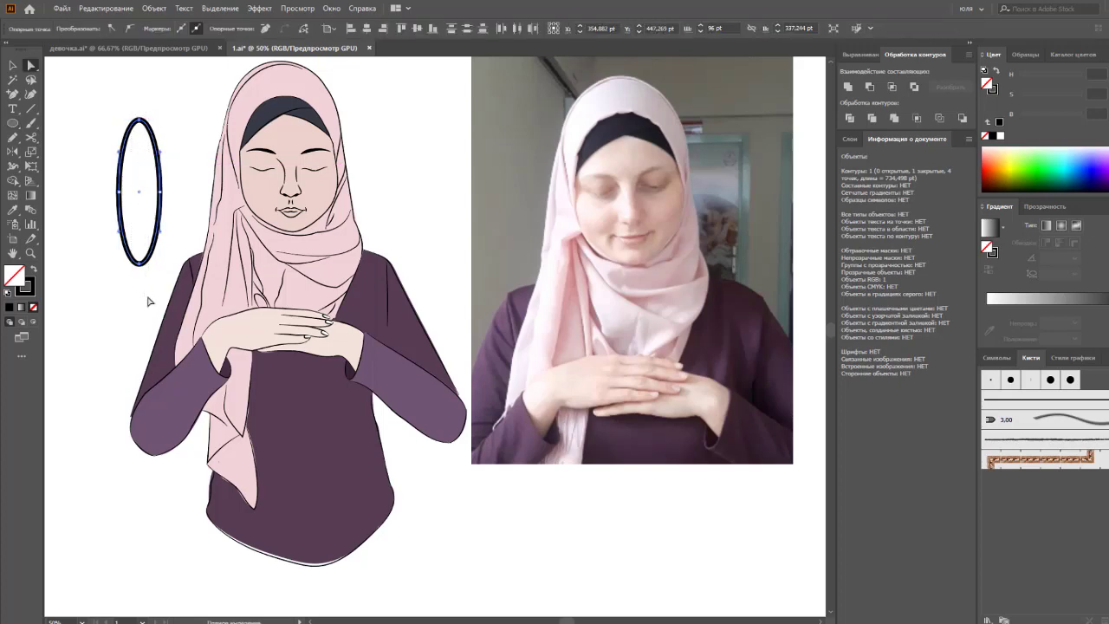
left_click(111, 28)
key("v")
left_click(92, 102)
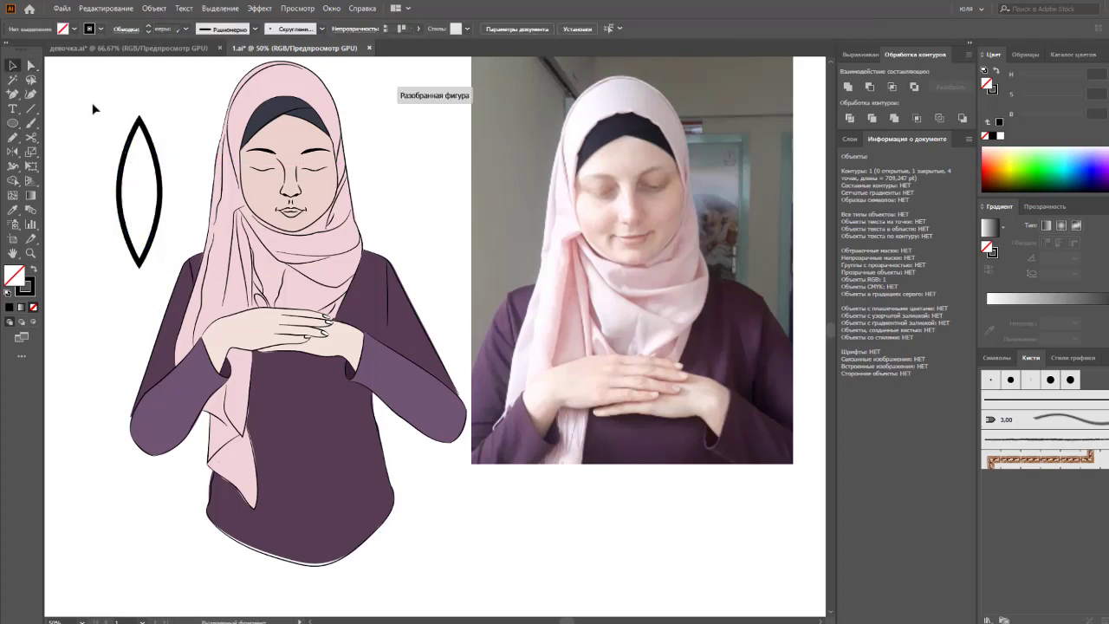
Step: Give the lens a solid fill with no stroke and switch the Color panel to Grayscale
left_click_drag(92, 102, 140, 155)
left_click(33, 270)
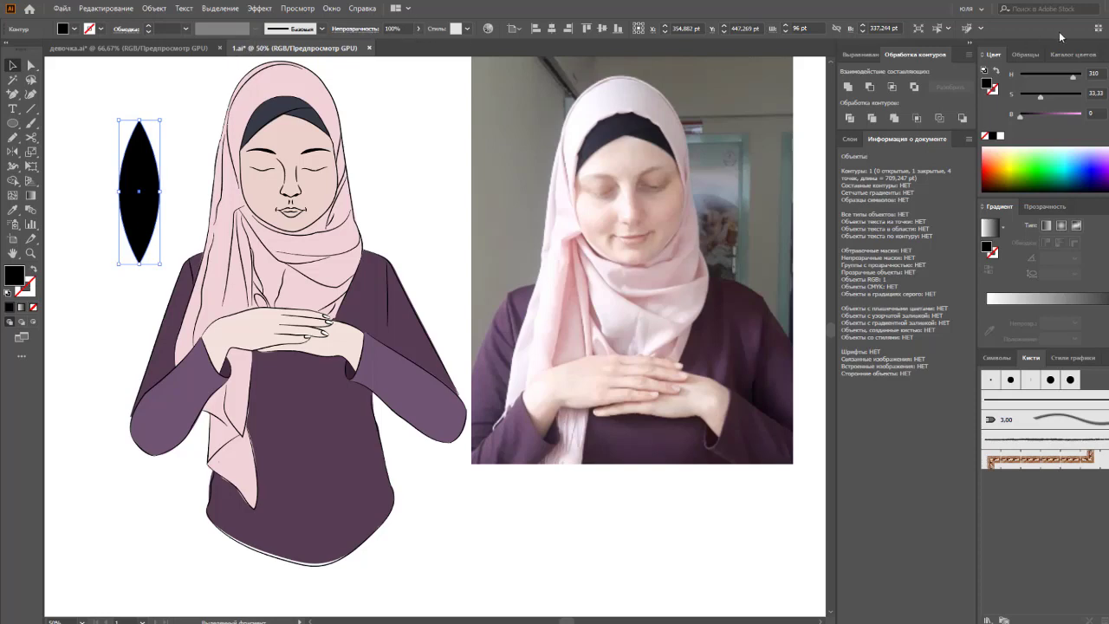
left_click(1103, 54)
left_click(1057, 78)
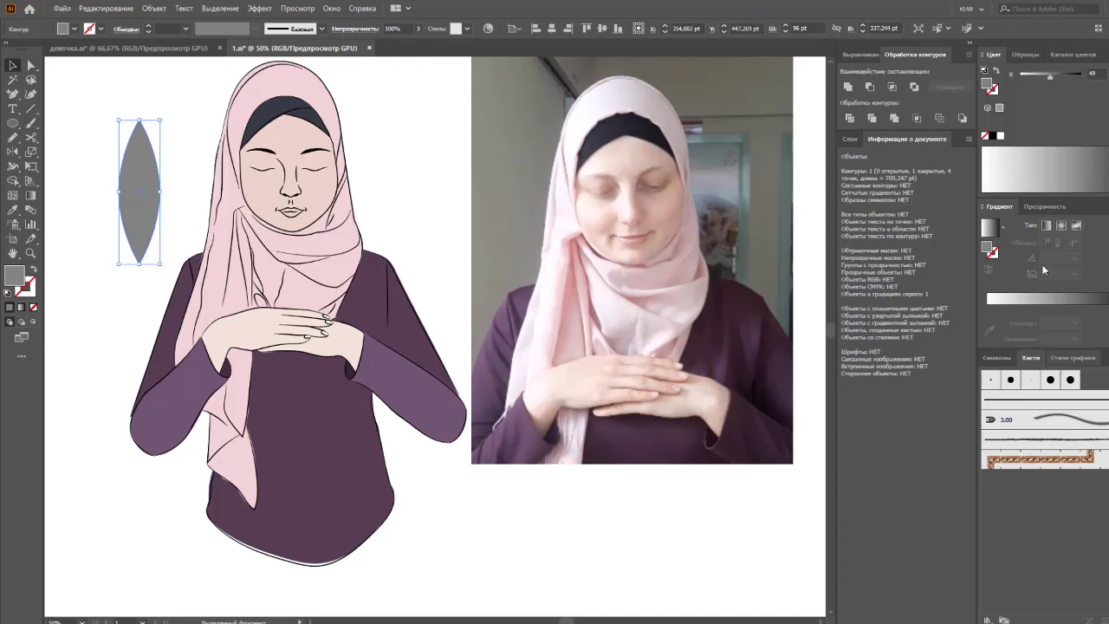
left_click(1045, 206)
left_click(1020, 225)
Step: Set the lens to Multiply blending, move it toward the face and lighten its grey
left_click(1012, 267)
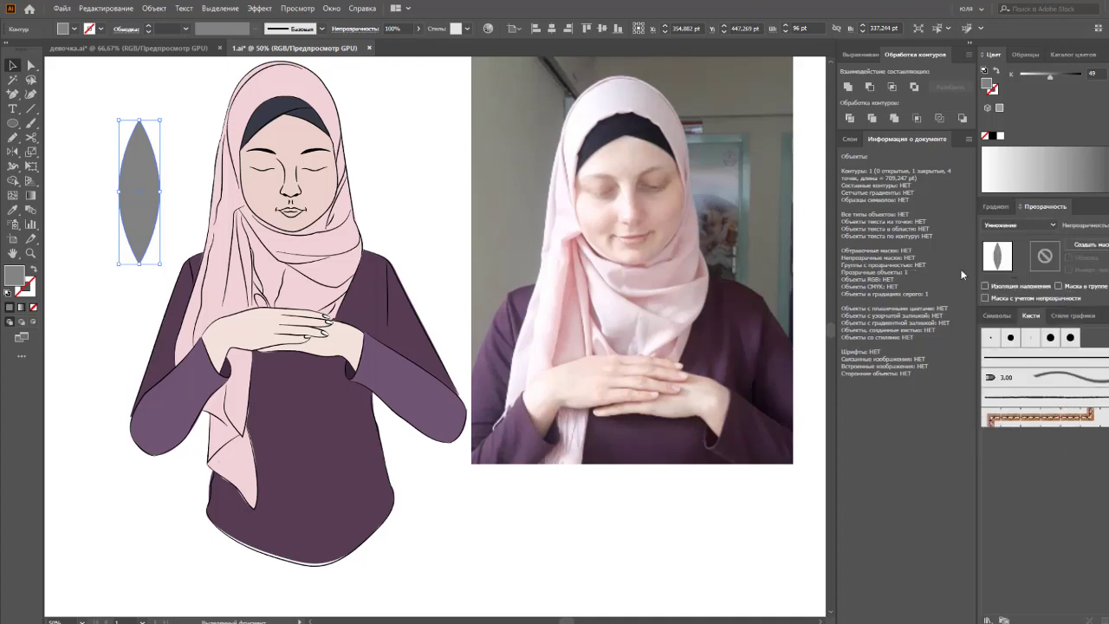
left_click_drag(162, 196, 237, 212)
left_click_drag(1050, 76, 1030, 75)
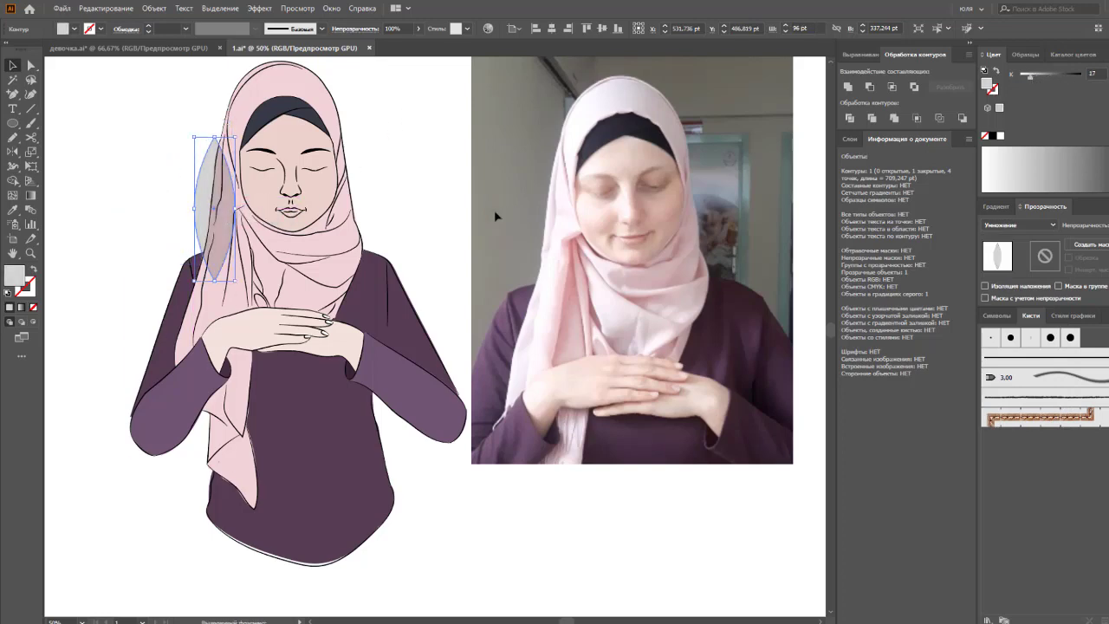
left_click(414, 212)
Step: Preview the translucent lens against the face, then move it onto the left face edge
left_click(231, 224)
left_click(415, 224)
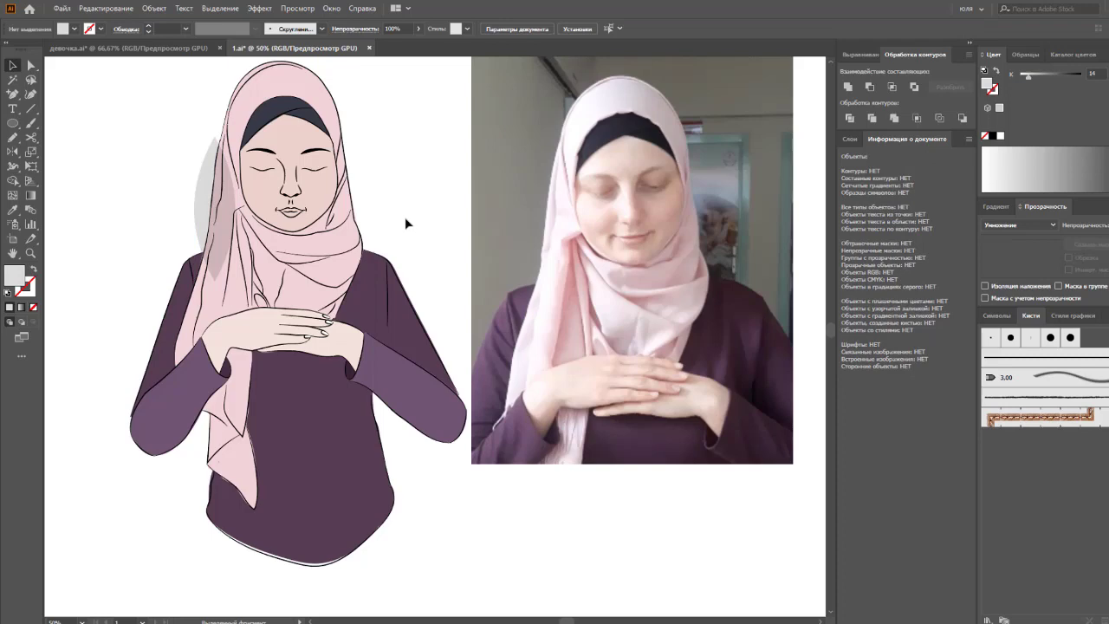
left_click(227, 212)
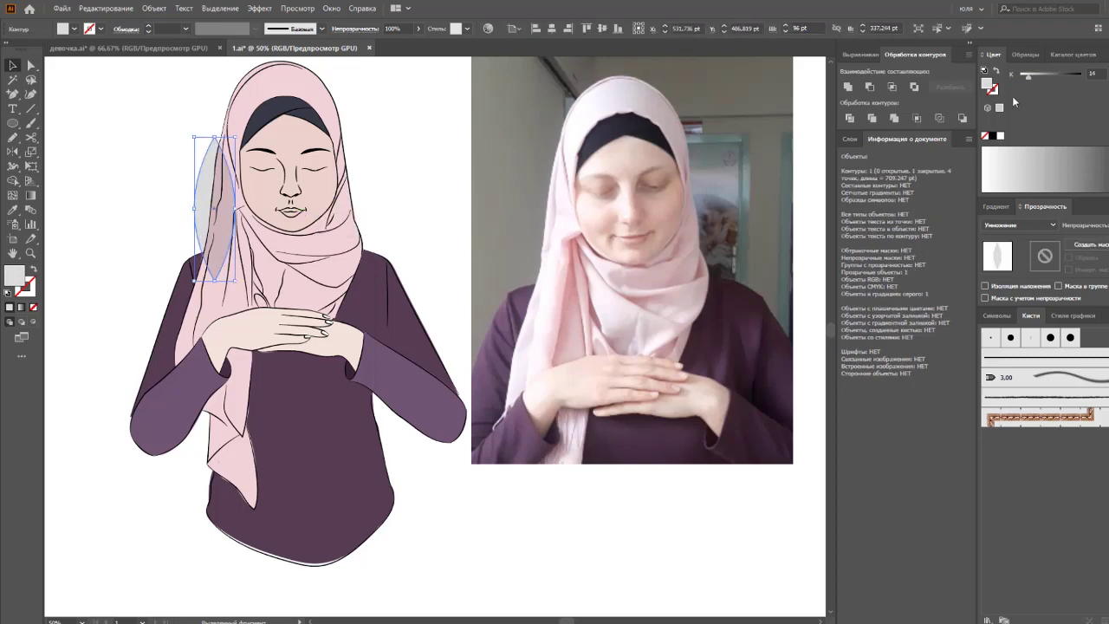
left_click(418, 244)
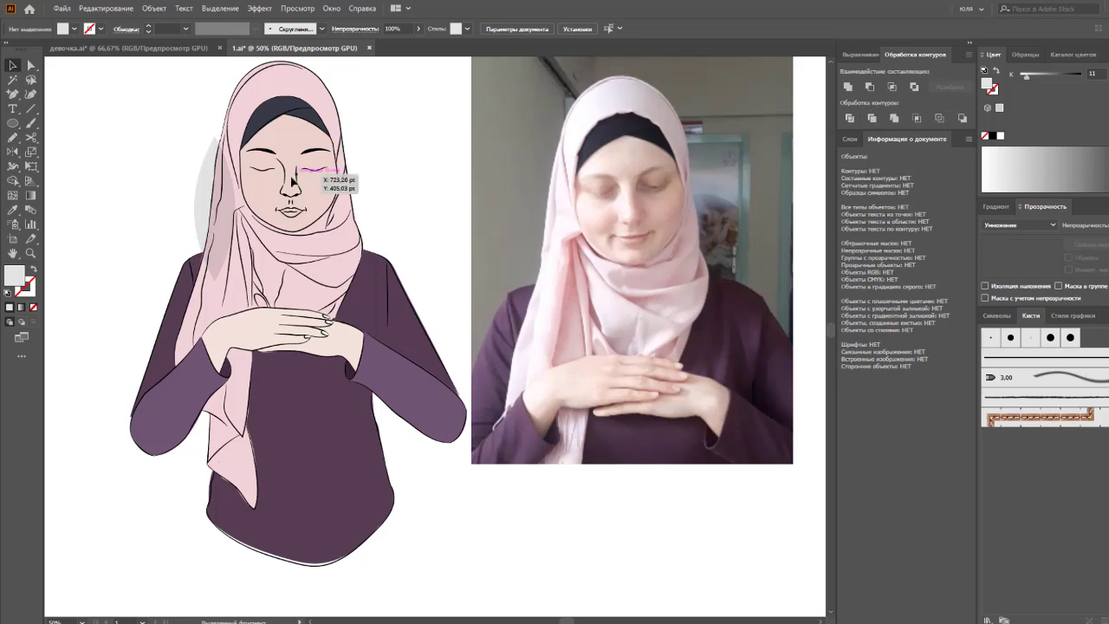
left_click(221, 212)
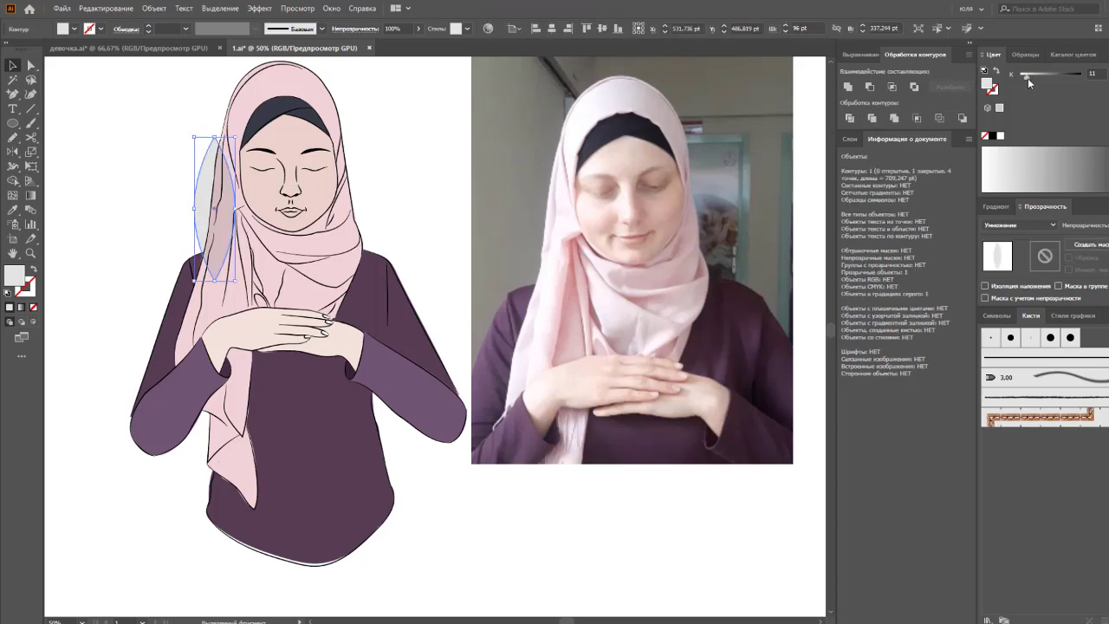
left_click(426, 198)
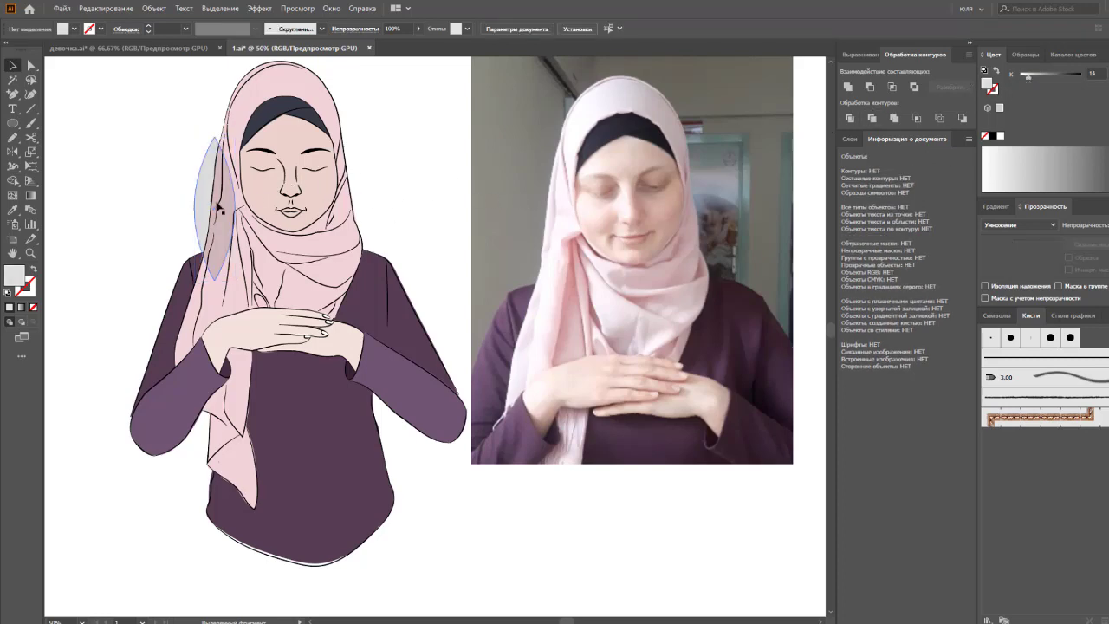
left_click_drag(216, 208, 166, 176)
Step: Save the horizontal grey lens as a new Art Brush with default options, then deselect it
mouse_move(195, 249)
left_mouse_down()
mouse_move(234, 182)
mouse_move(158, 121)
mouse_move(157, 105)
mouse_move(1040, 429)
left_mouse_up()
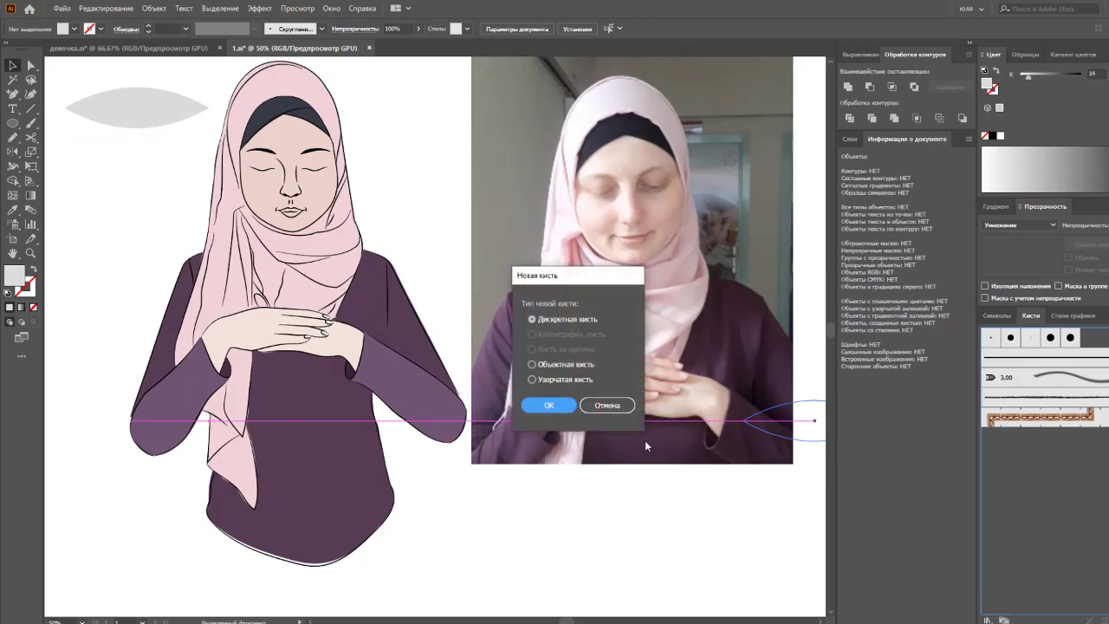
left_click(557, 364)
left_click(548, 405)
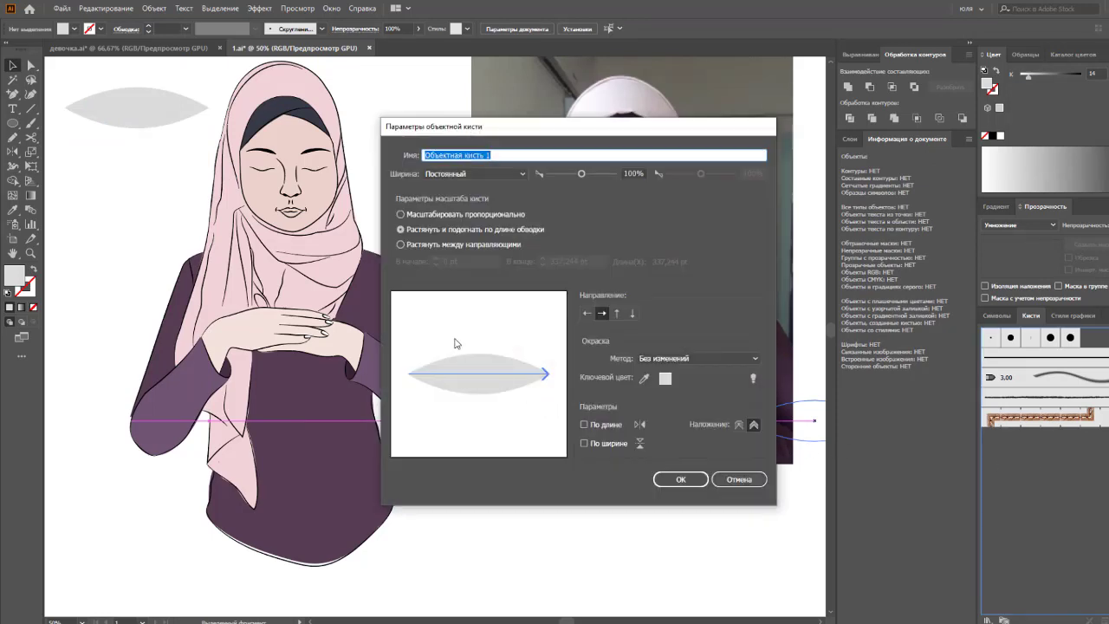
left_click(684, 481)
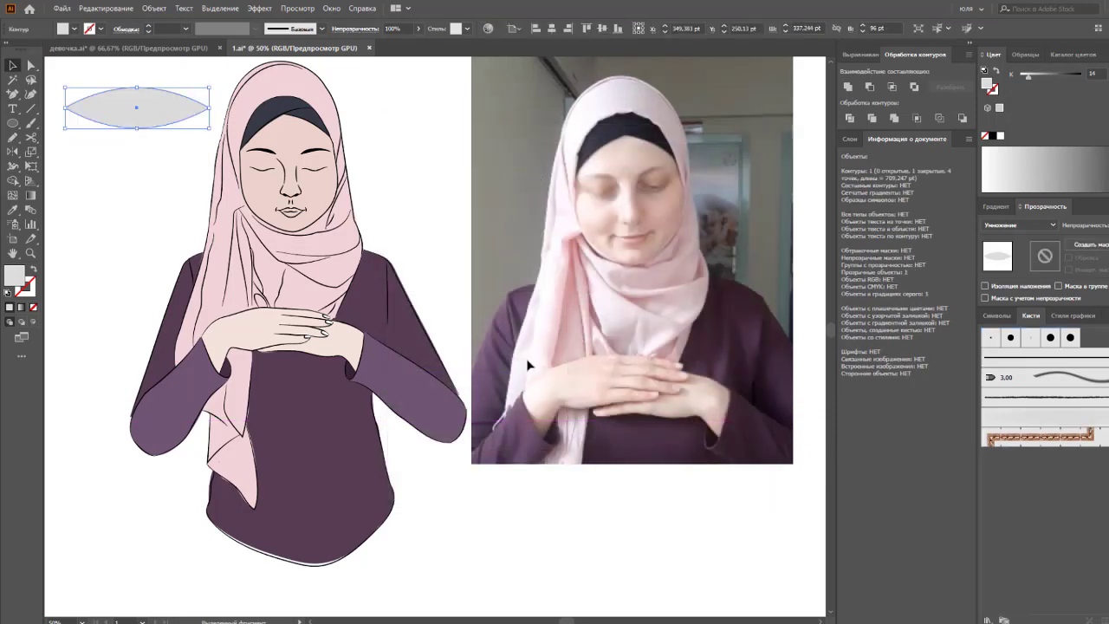
left_click(130, 191)
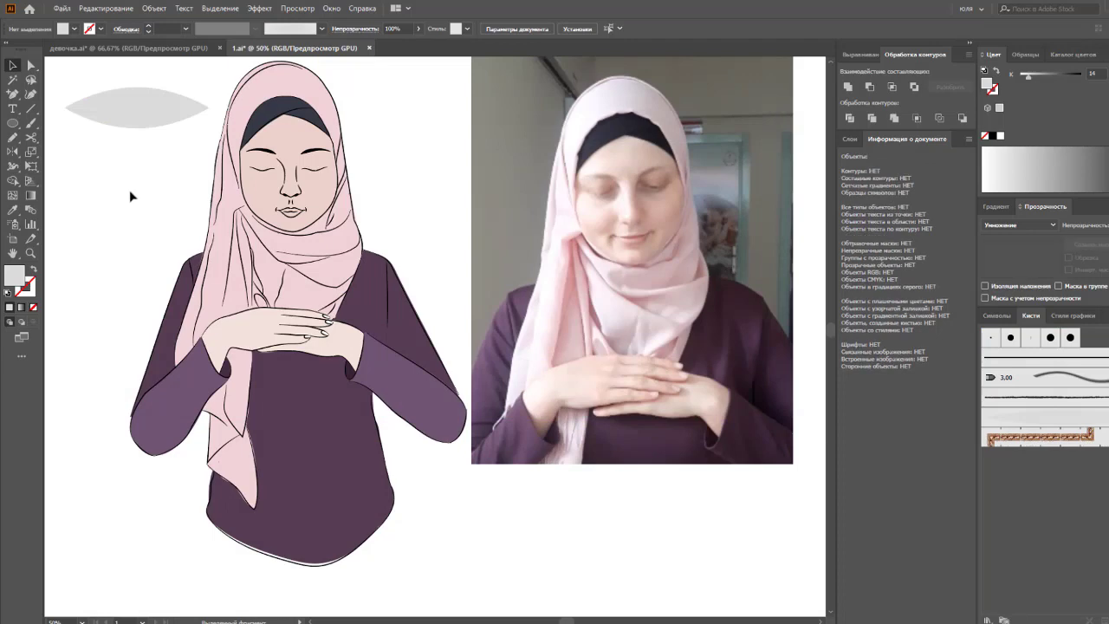
Step: Paint lens-brush shading strokes on the cheeks and scarf at 0.5 pt and 0.25 pt
left_click(32, 127)
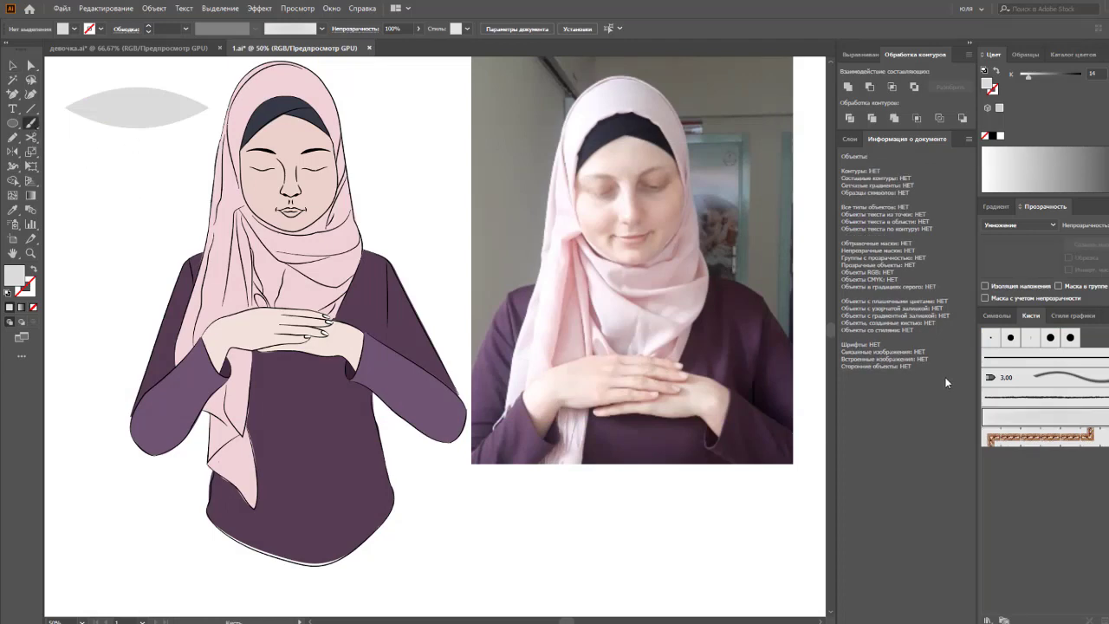
left_click(997, 413)
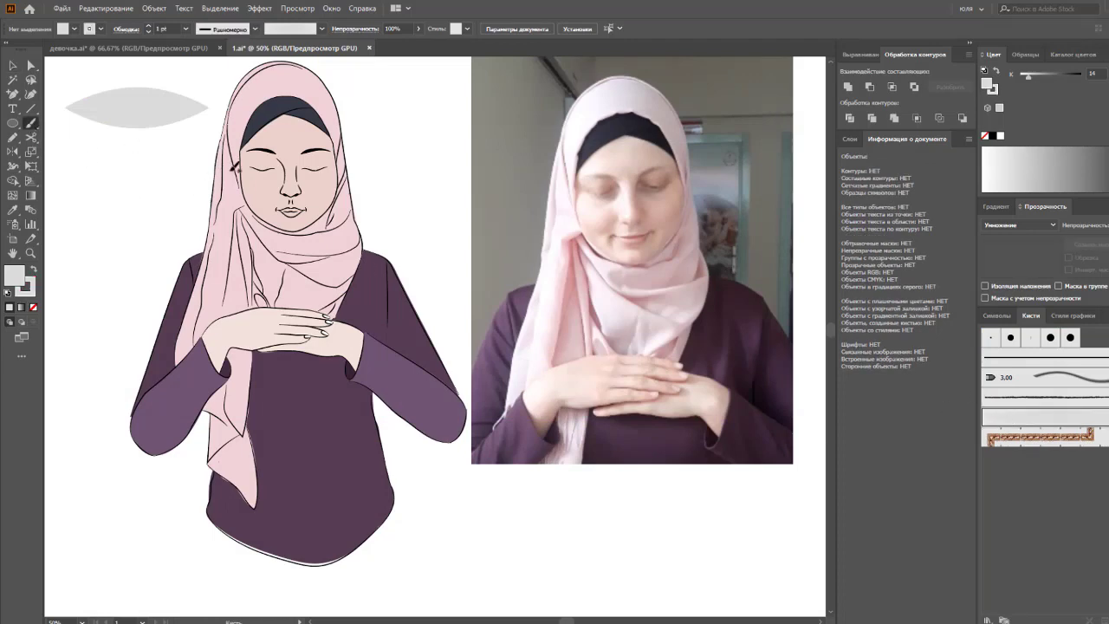
mouse_move(233, 164)
left_mouse_down()
mouse_move(243, 219)
mouse_move(316, 268)
left_mouse_up()
left_click(185, 29)
left_click(199, 58)
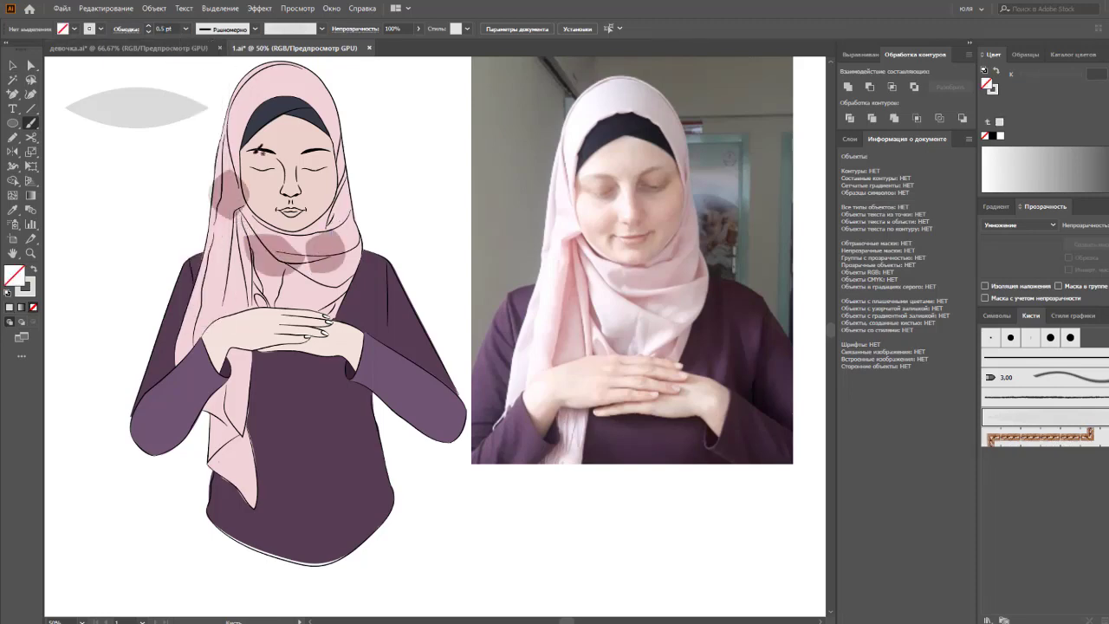
left_click_drag(243, 100, 238, 140)
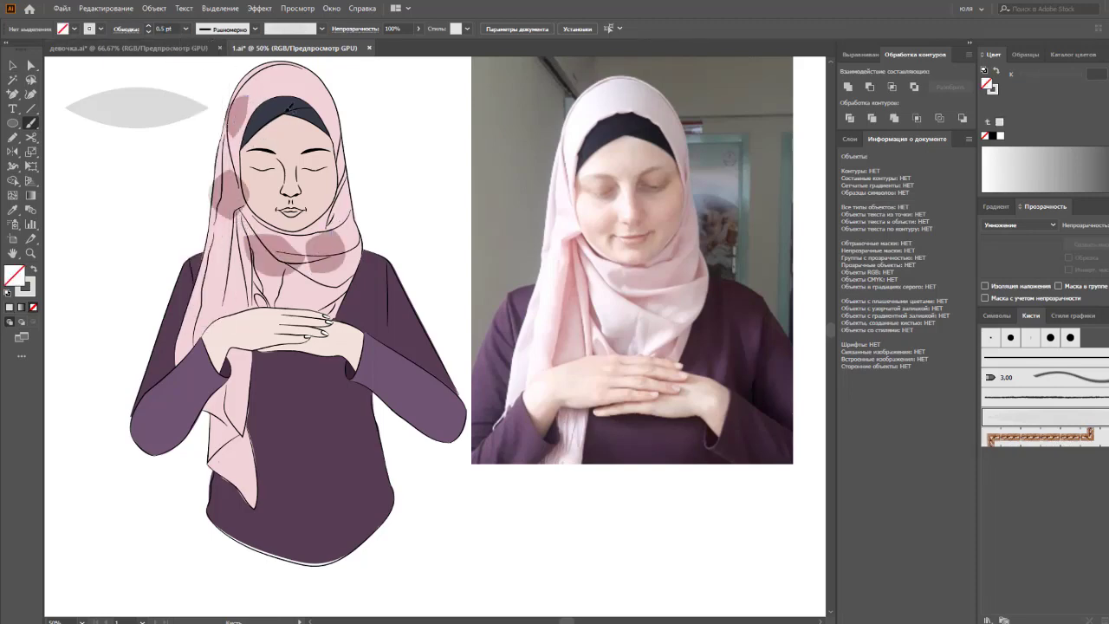
left_click(184, 29)
left_click_drag(321, 161, 326, 208)
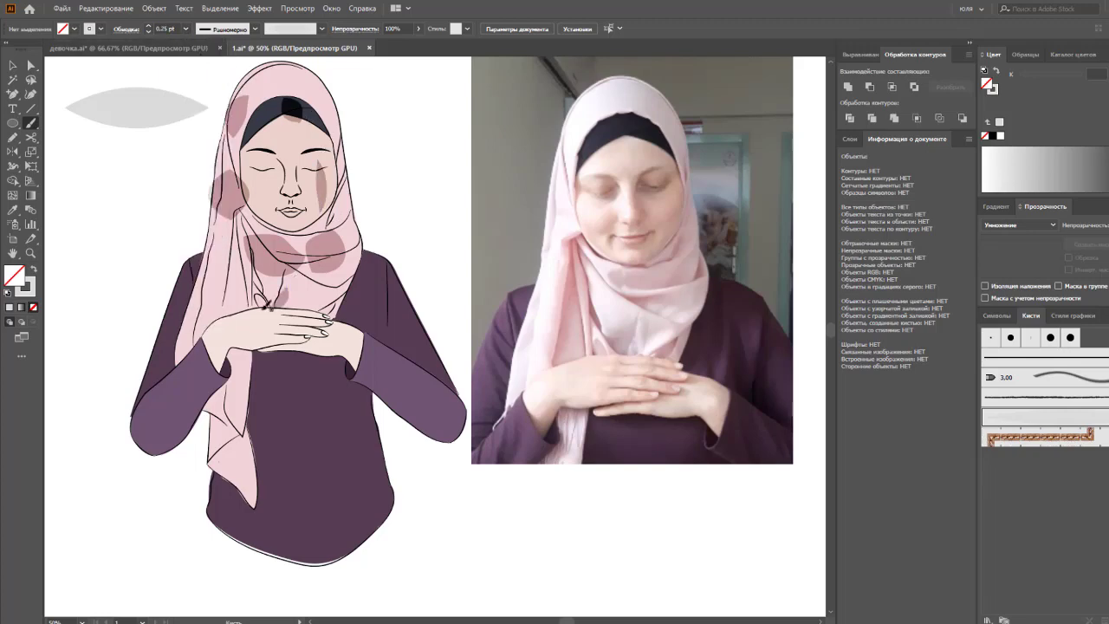
left_click_drag(231, 242, 247, 295)
Step: Delete the shading spots around the face, then try scarf and chin strokes and undo them
left_click(14, 67)
left_click_drag(106, 81, 363, 295)
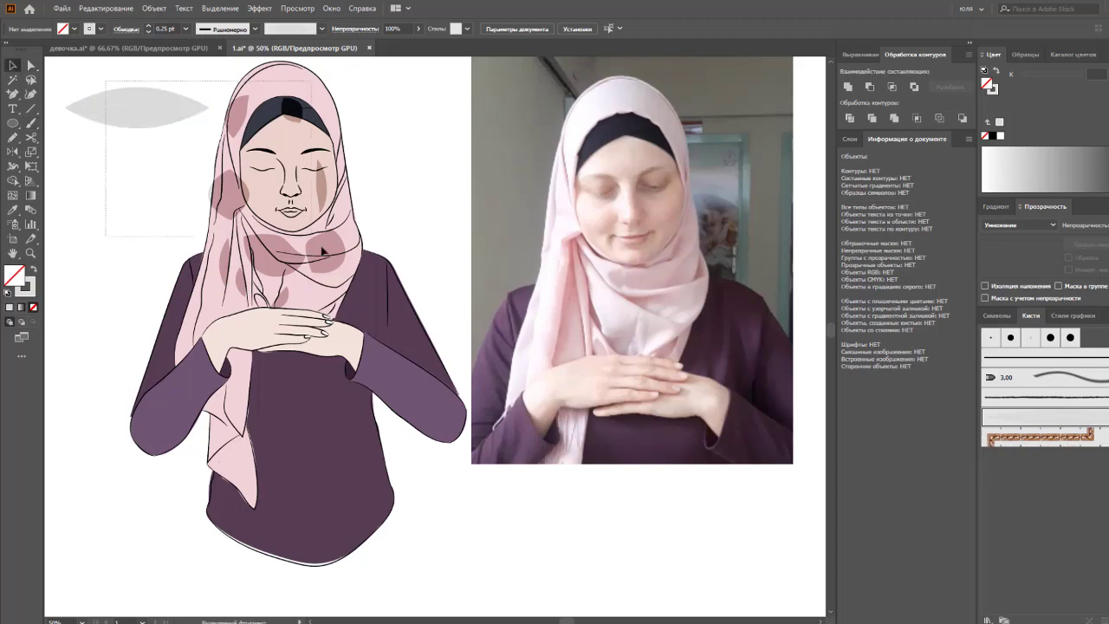
key("Delete")
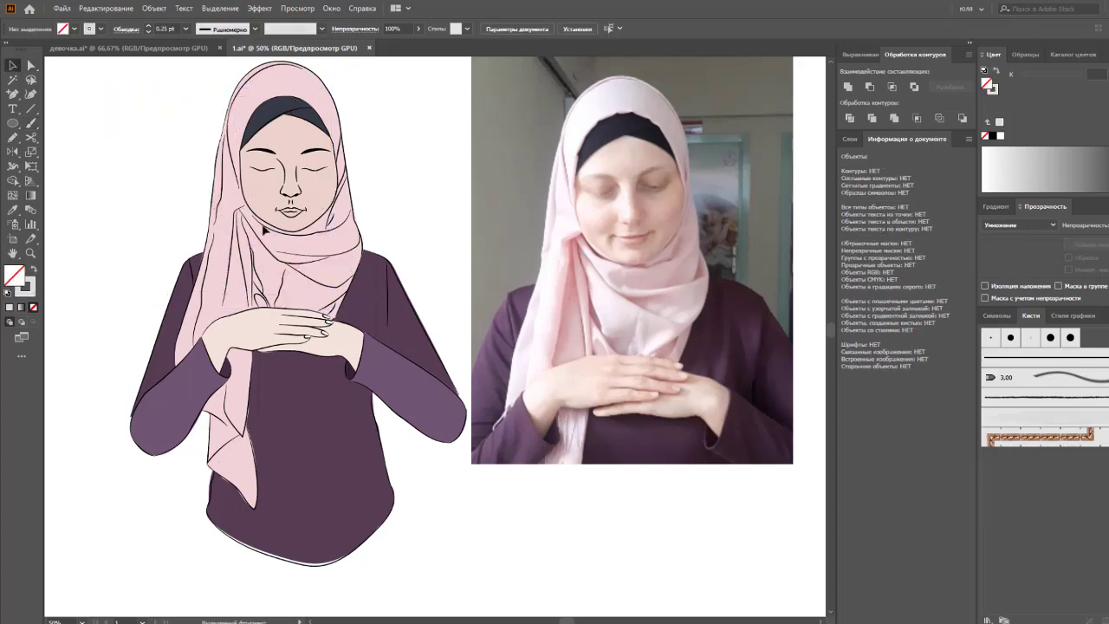
key("b")
left_click_drag(246, 211, 232, 247)
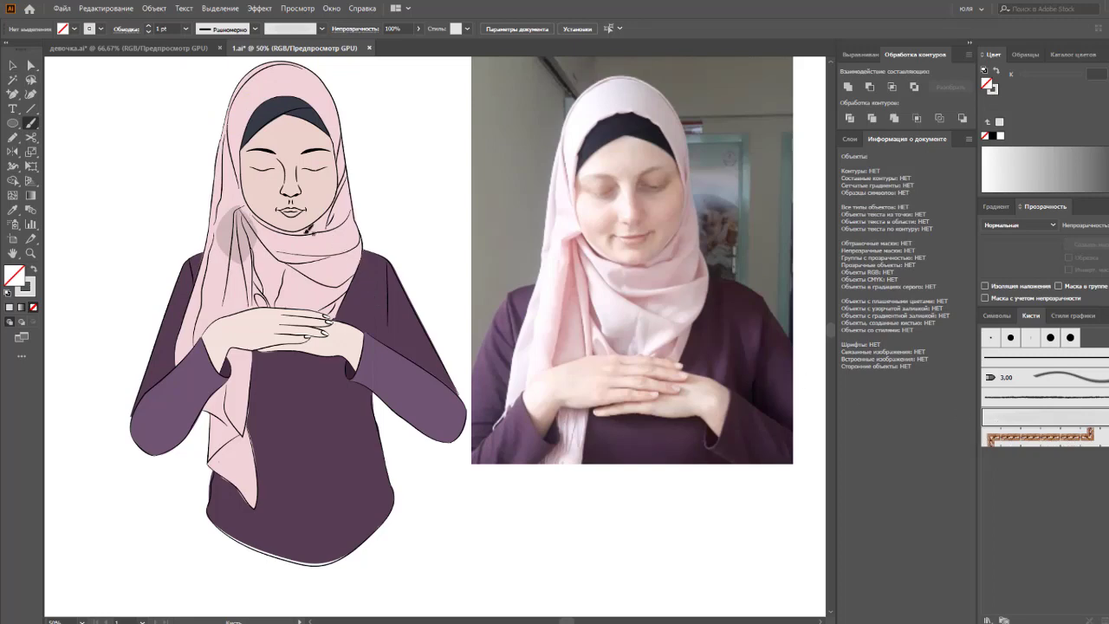
key("ctrl+z")
left_click_drag(262, 232, 321, 251)
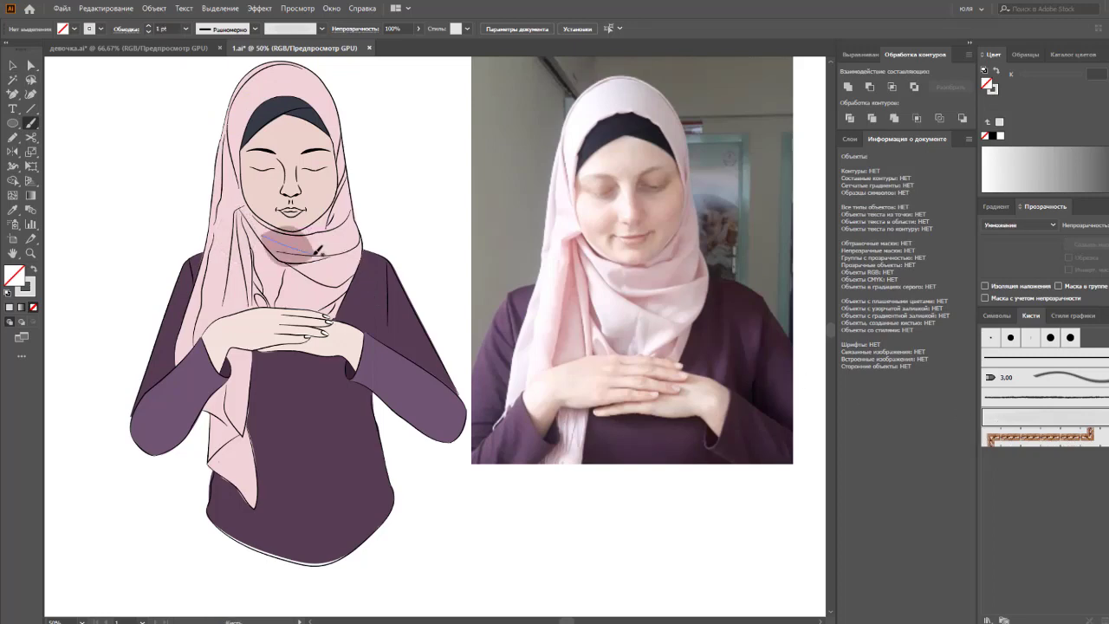
key("ctrl+z")
key("ctrl+z")
key("ctrl+z")
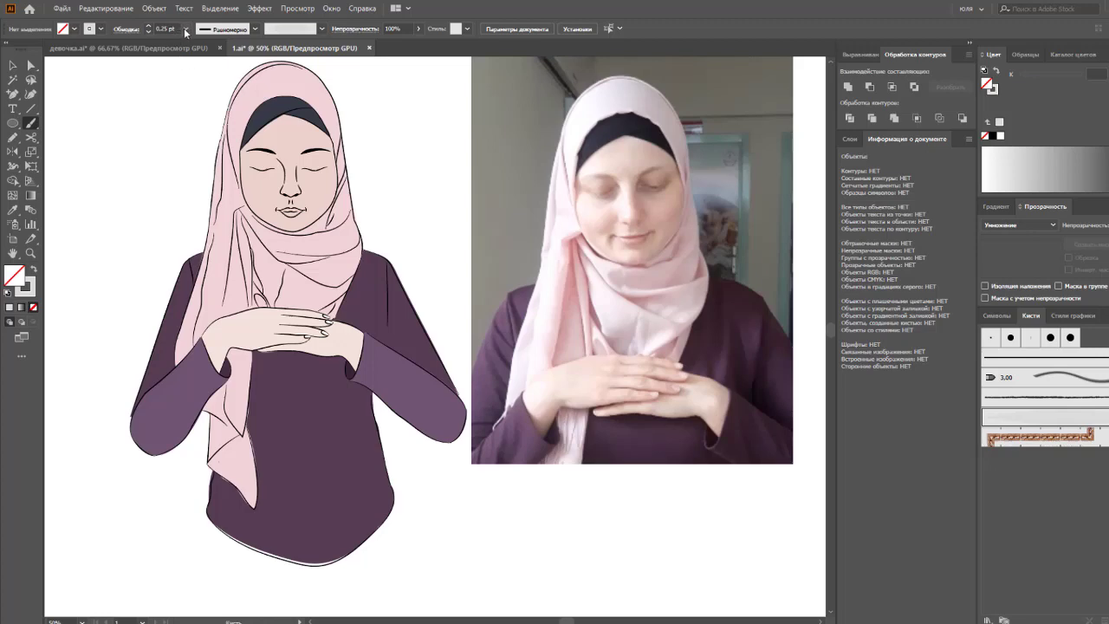
Step: Try a 1 pt scarf stroke, undo it, and select the mauve spots on the scarf
left_click(185, 28)
left_click(195, 97)
left_click_drag(230, 193, 251, 221)
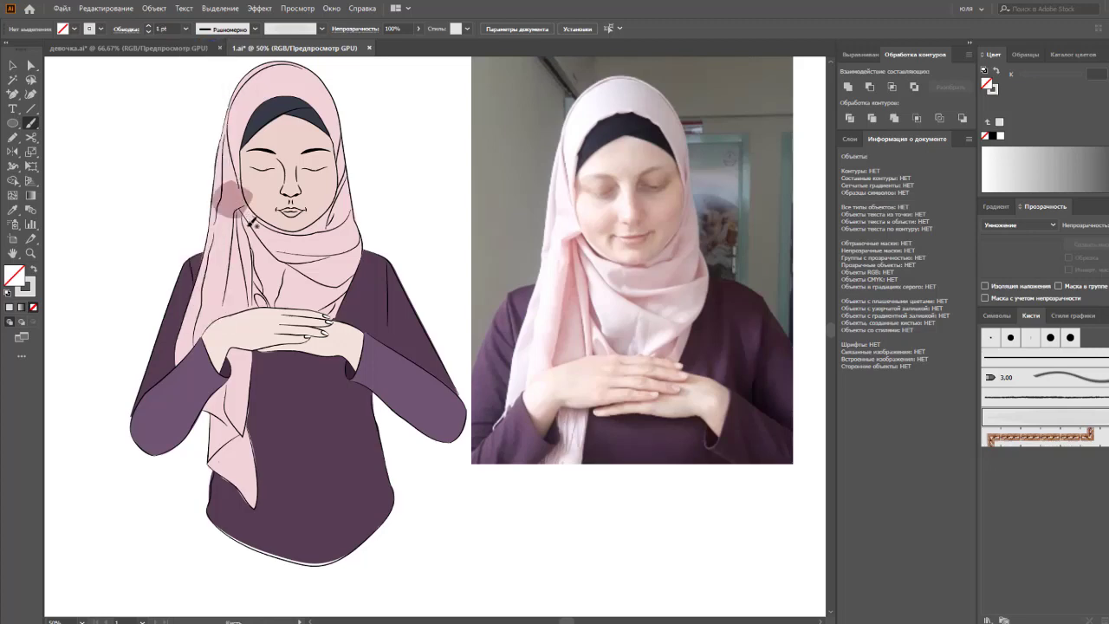
key("ctrl+z")
key("ctrl+z")
key("v")
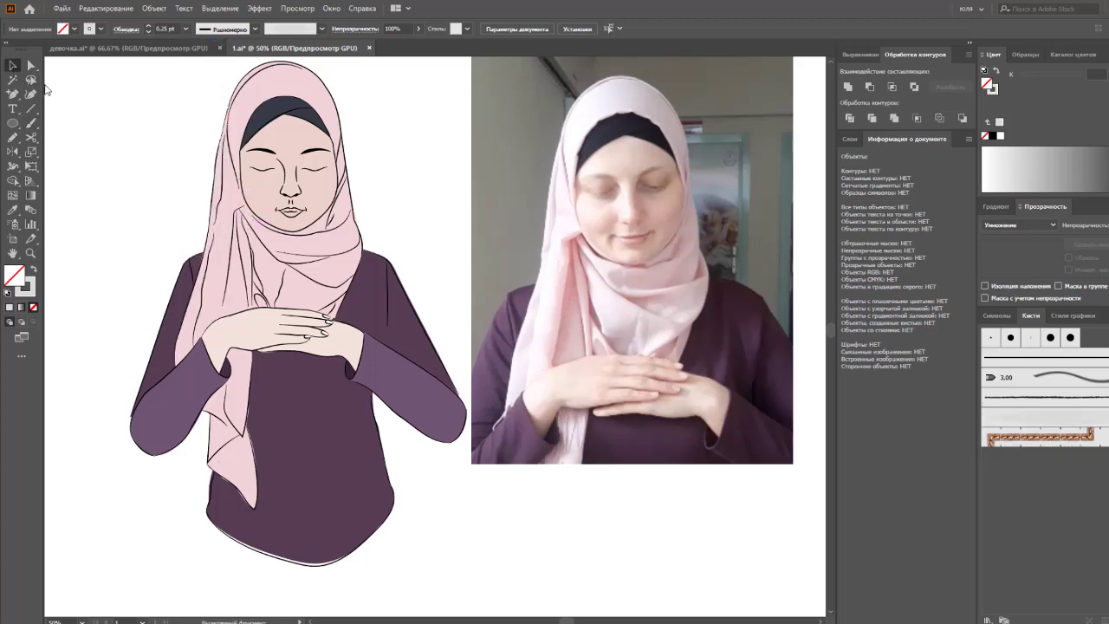
left_click_drag(225, 84, 350, 304)
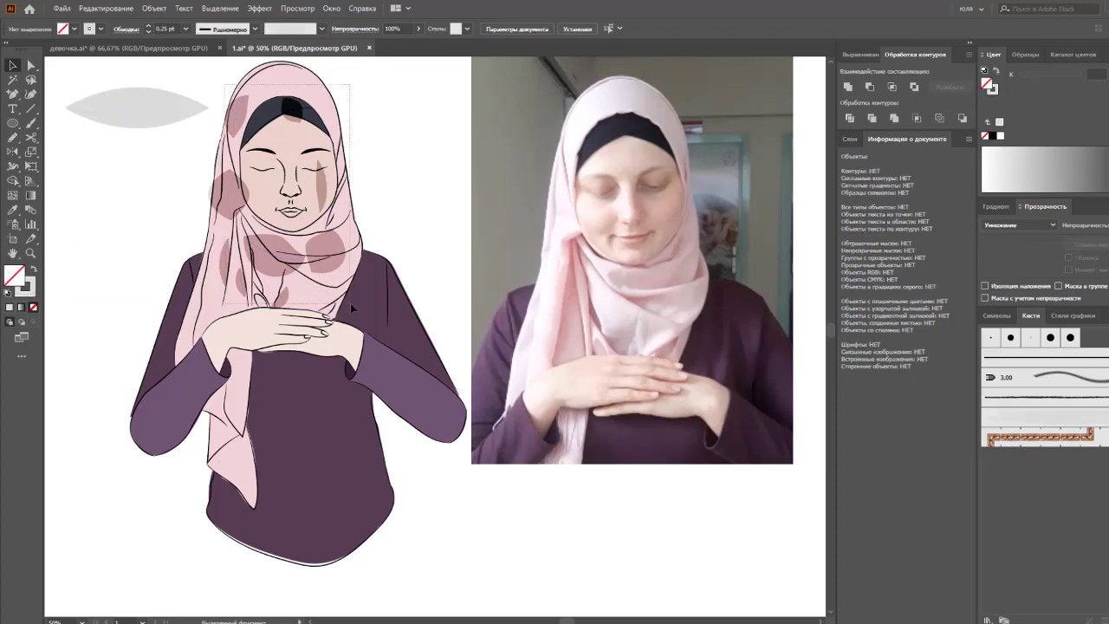
Step: Delete the mauve spots and squash the grey lens flatter and narrower
key("Delete")
left_click(154, 117)
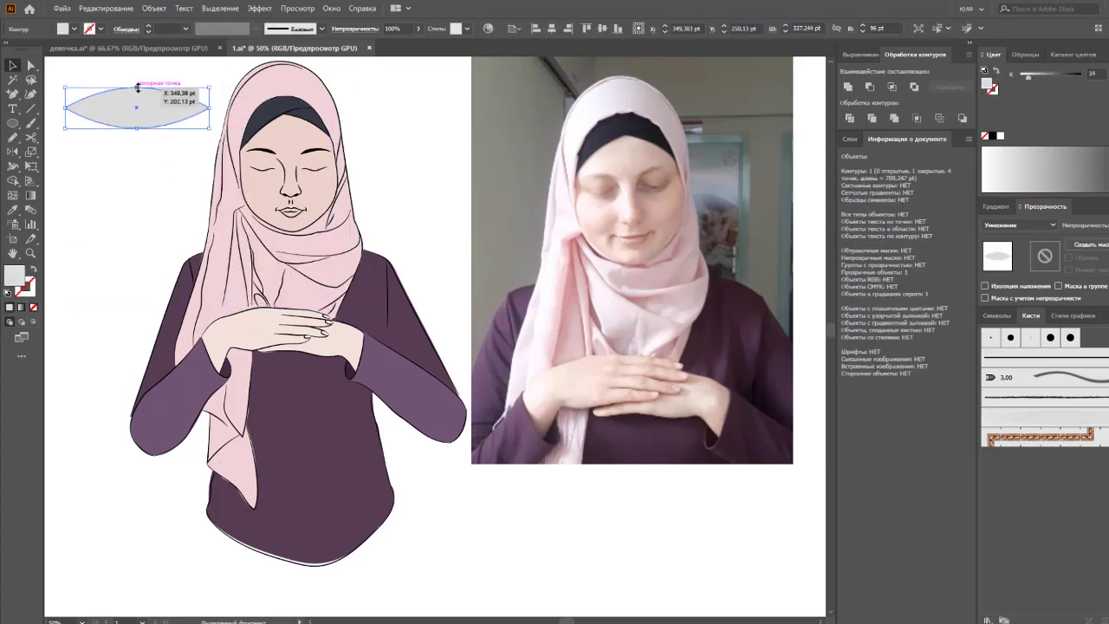
left_click_drag(137, 88, 137, 96)
left_click_drag(212, 123, 203, 118)
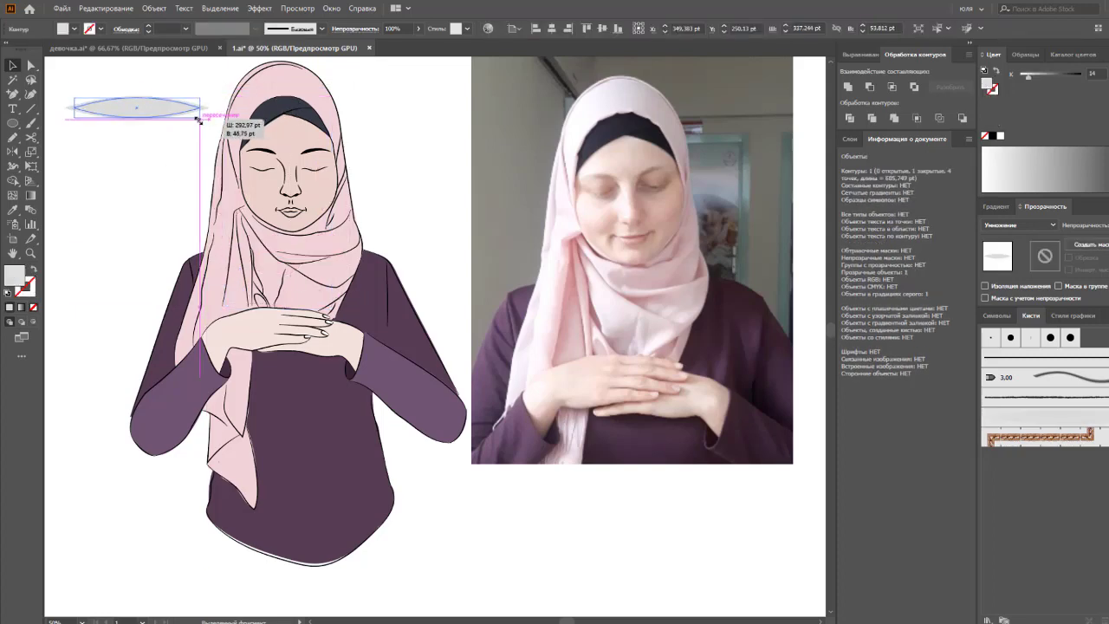
Step: Save the slimmer lens as a second Art Brush with default options
left_click_drag(137, 98, 1040, 428)
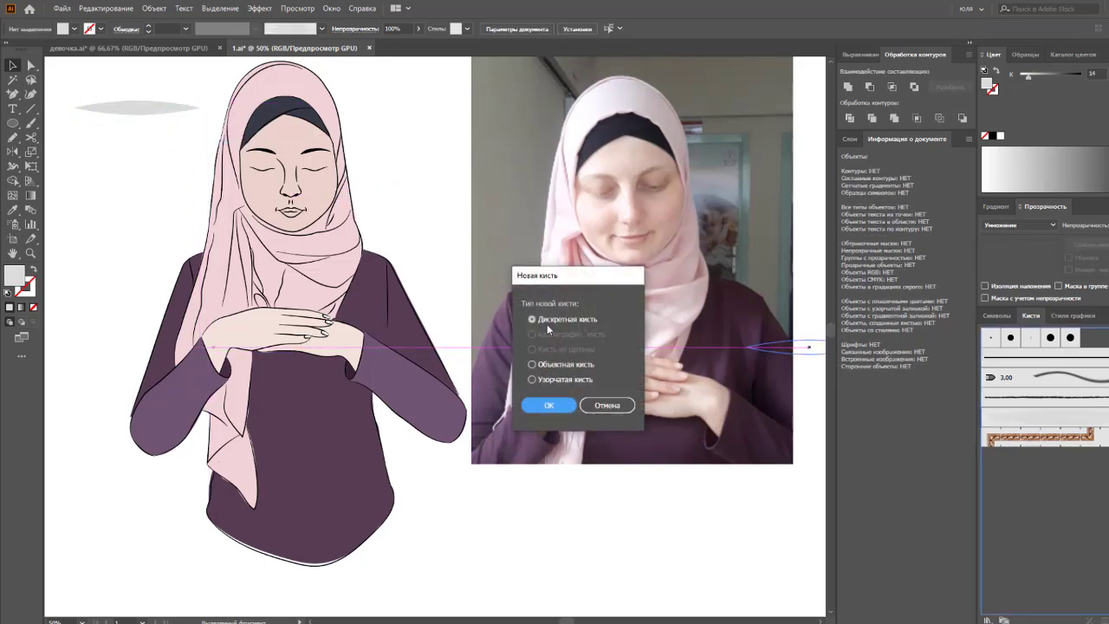
left_click(551, 364)
left_click(549, 406)
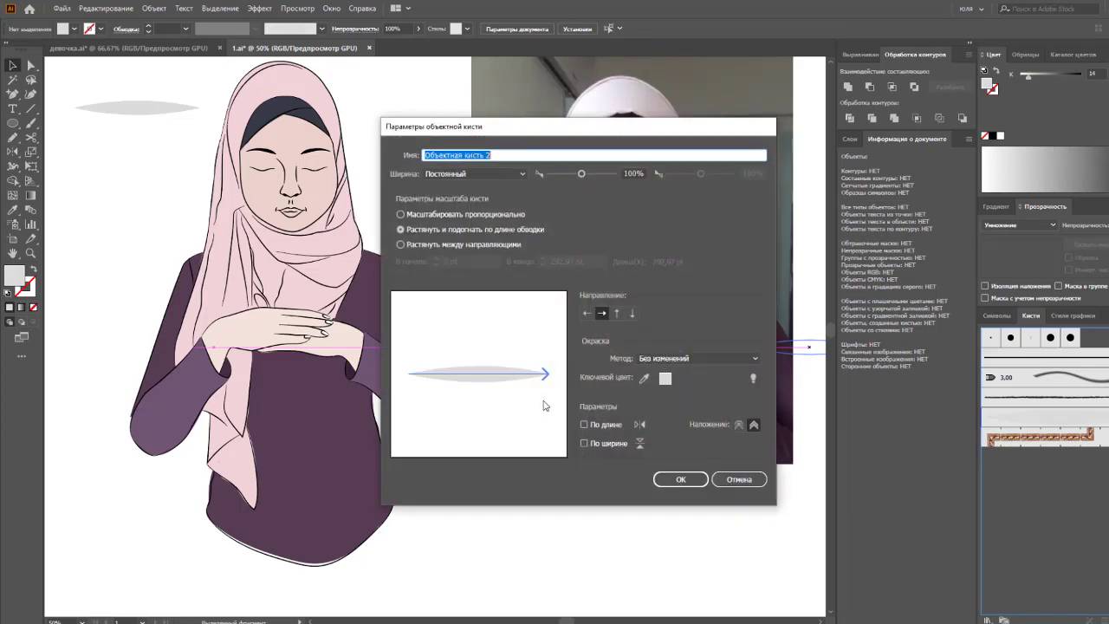
left_click(681, 479)
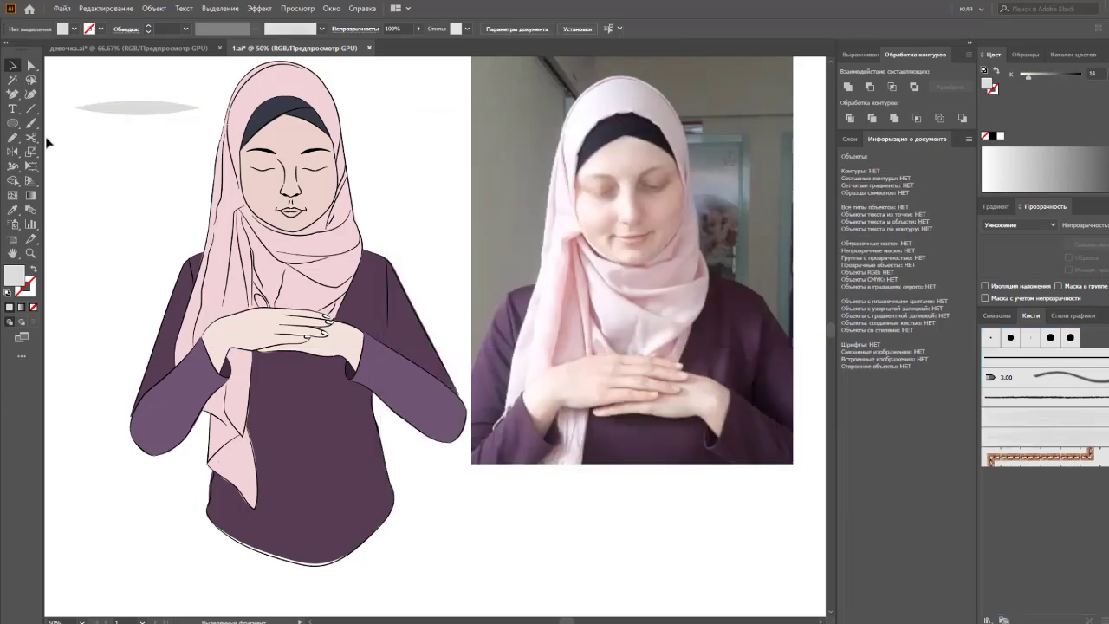
Step: Paint tapered strokes by the left eye and eyebrow, and set the hijab-edge stroke to 0.75 pt
left_click_drag(231, 155, 236, 182)
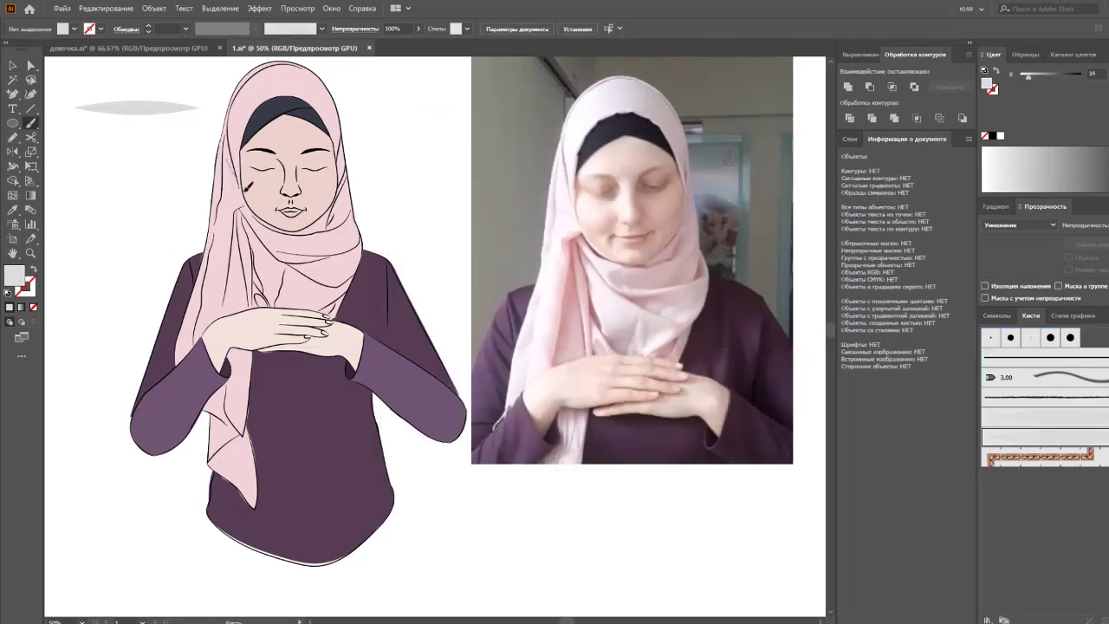
left_click_drag(277, 148, 236, 154)
left_click(185, 28)
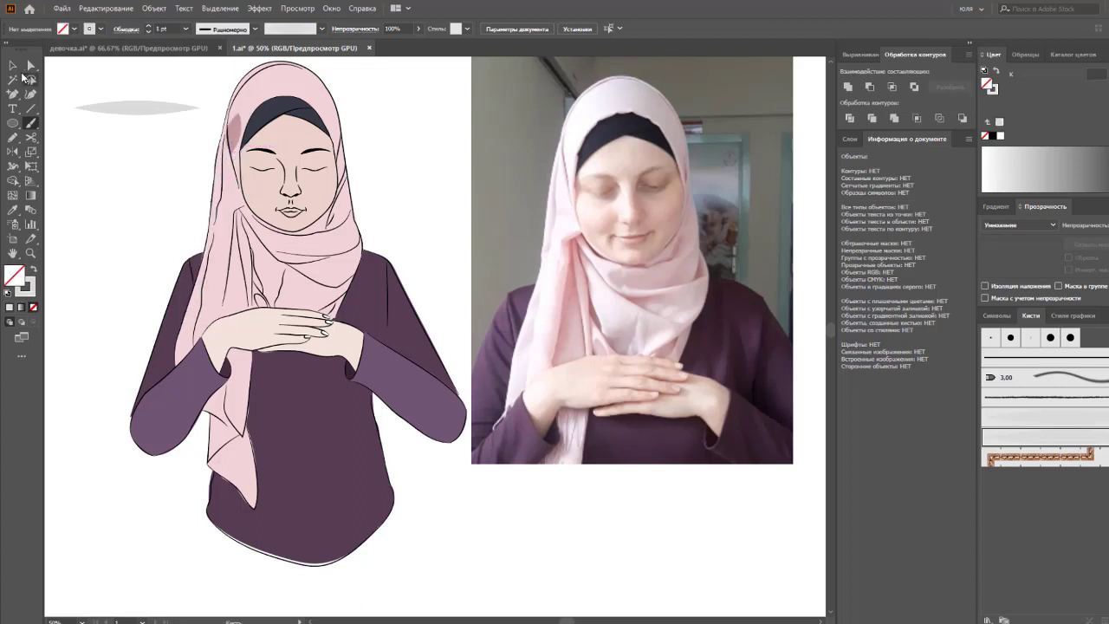
left_click(13, 65)
left_click(234, 128)
left_click(185, 29)
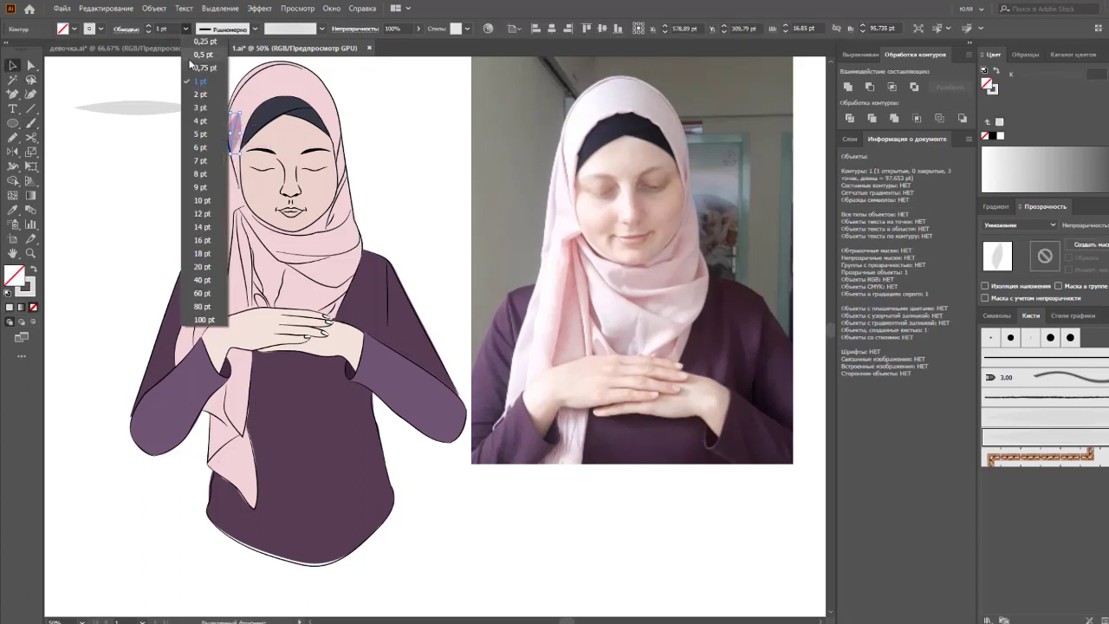
left_click(195, 59)
left_click(185, 29)
left_click(195, 73)
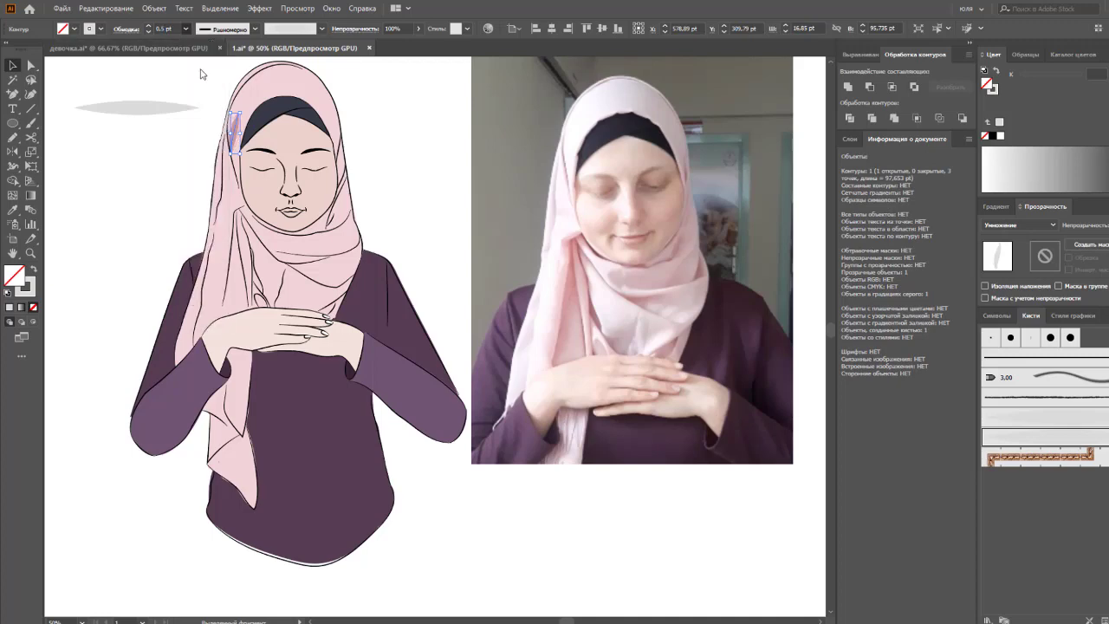
left_click(78, 147)
Step: Paint a stroke along the hijab's left edge and delete the unwanted dark pink strokes
left_click(31, 123)
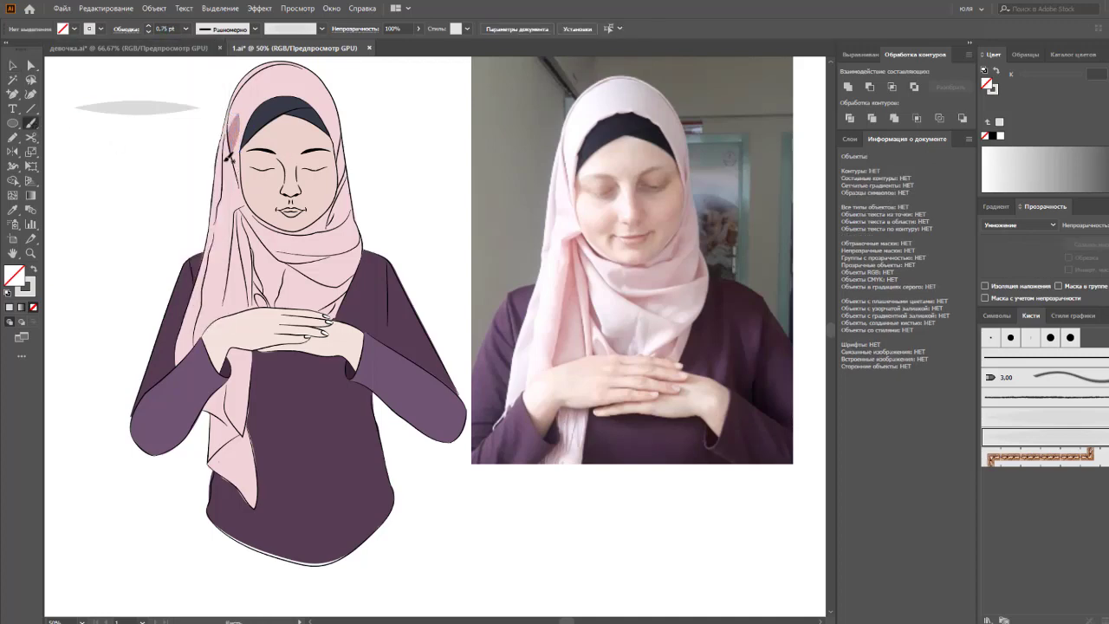
left_click_drag(227, 158, 245, 197)
left_click(12, 66)
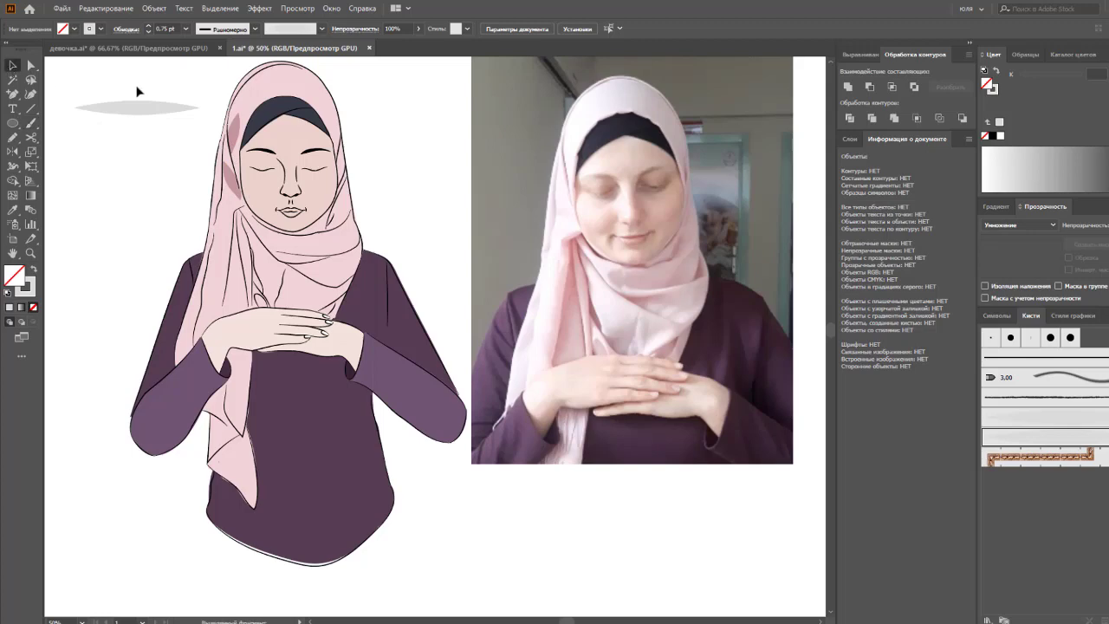
left_click(248, 184)
key("Delete")
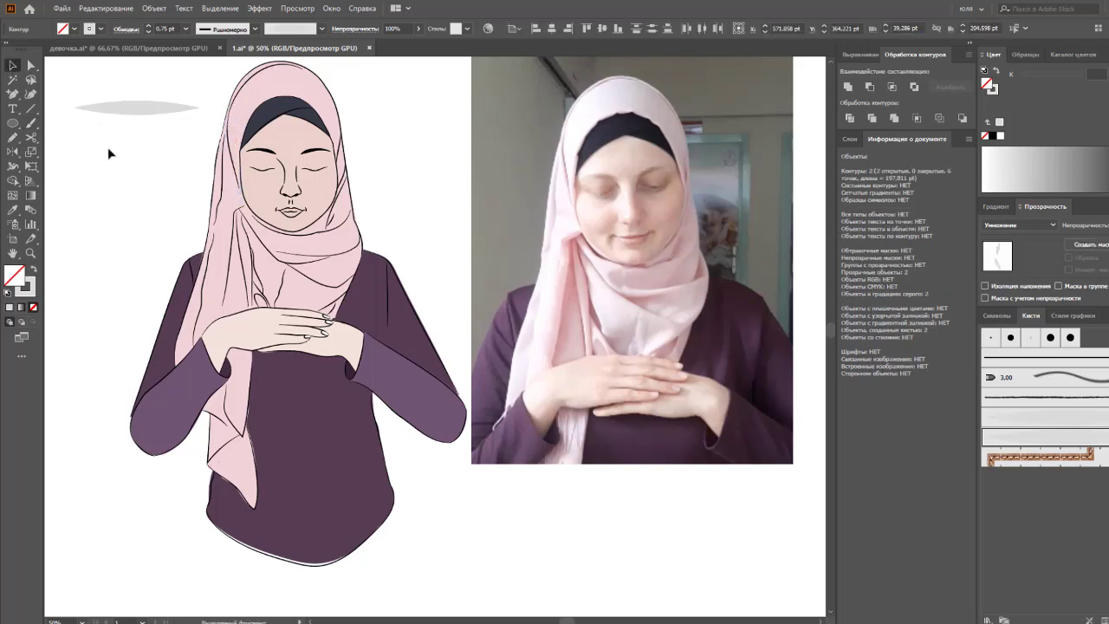
left_click(32, 123)
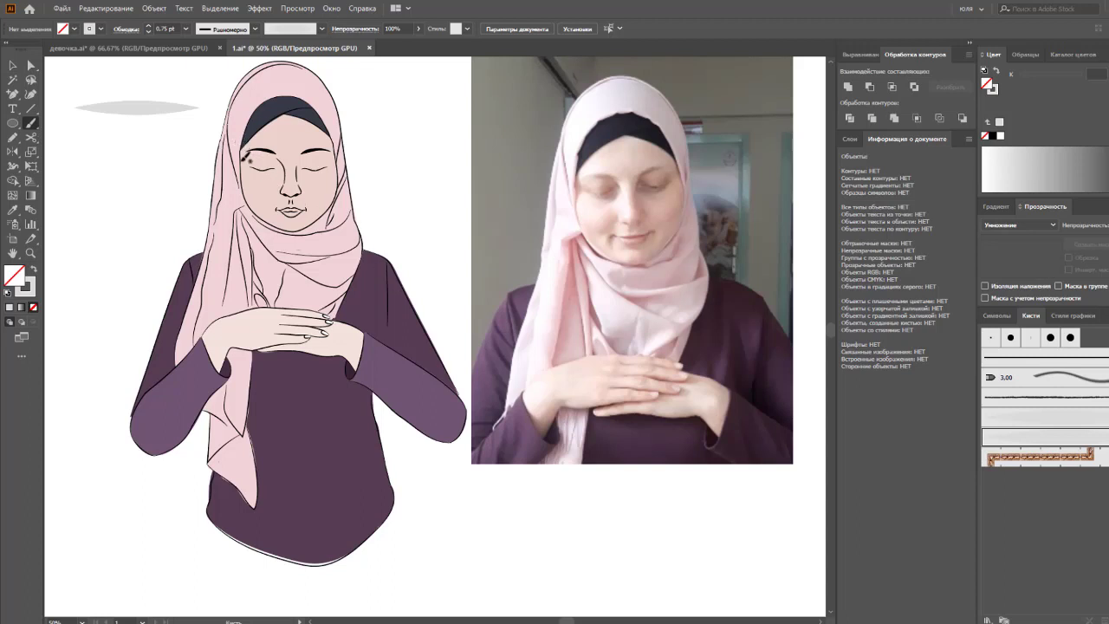
Step: Paint faint 0.25 pt shading on both cheeks and along the side of the nose
left_click_drag(244, 147, 249, 176)
key("ctrl+z")
left_click(186, 29)
left_click_drag(246, 156, 248, 184)
left_click_drag(339, 154, 336, 173)
left_click_drag(286, 176, 291, 196)
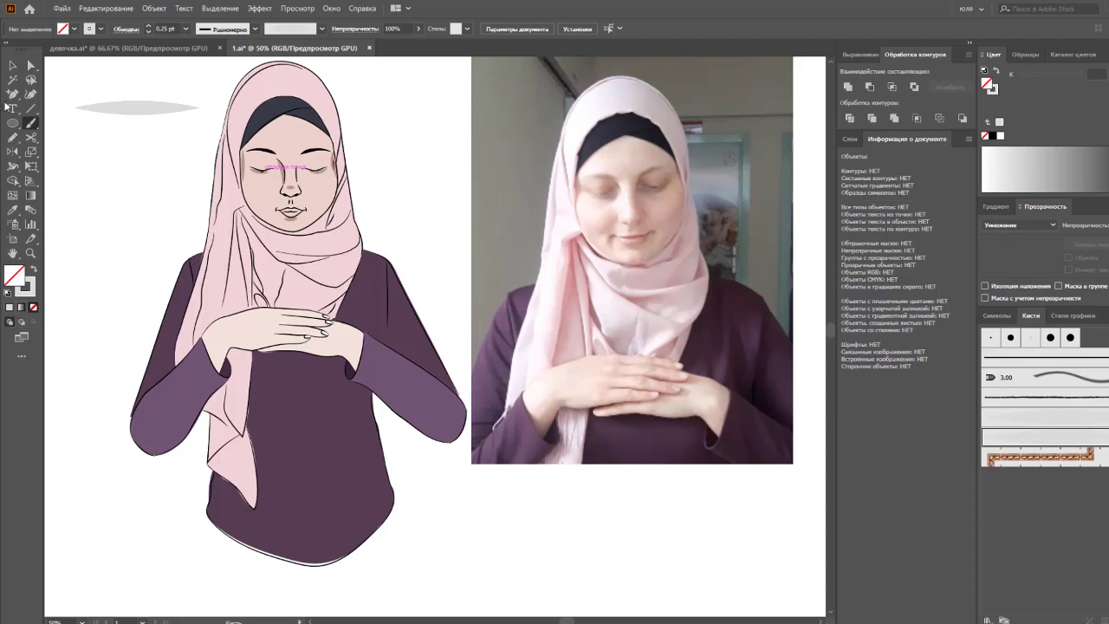
Step: Add a short vertical shading stroke and three small moles on the cheeks and by the right eye
left_click(13, 65)
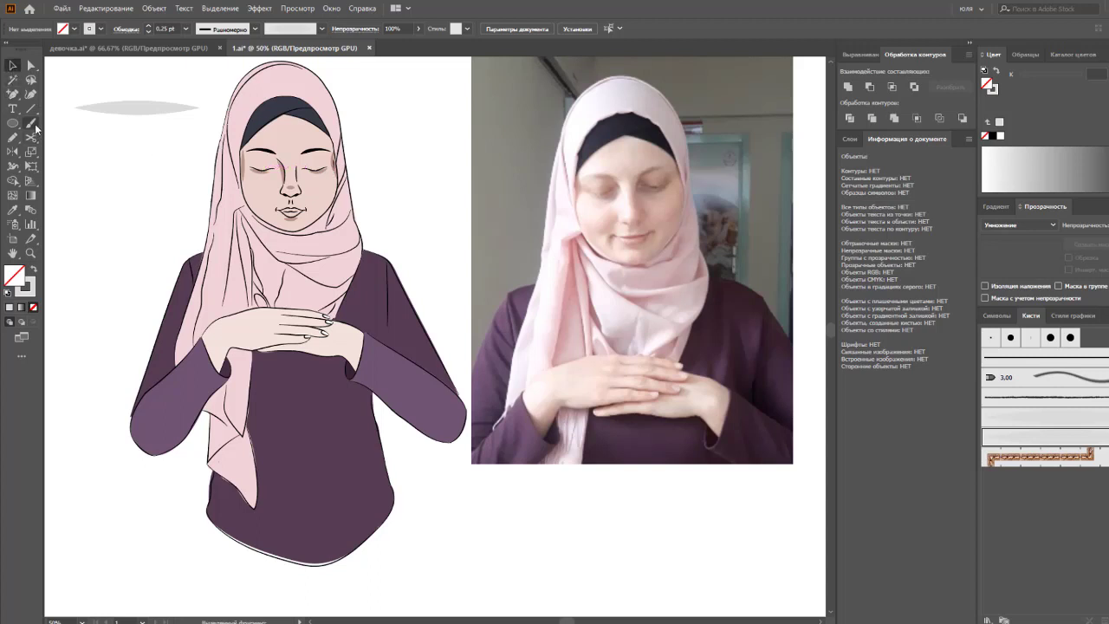
left_click(32, 123)
left_click_drag(182, 164, 183, 188)
left_click(311, 186)
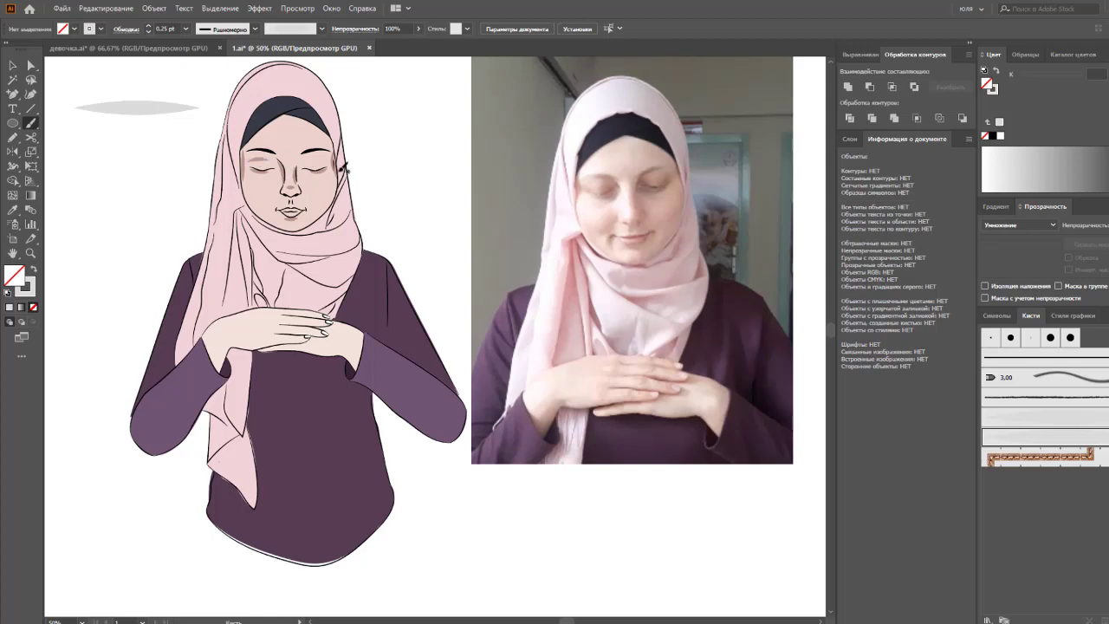
left_click(317, 159)
left_click(252, 200)
Step: Shade the right jawline, blush the right cheek and trace the hijab's left edge
mouse_move(328, 207)
left_mouse_down()
mouse_move(291, 218)
mouse_move(248, 198)
left_mouse_up()
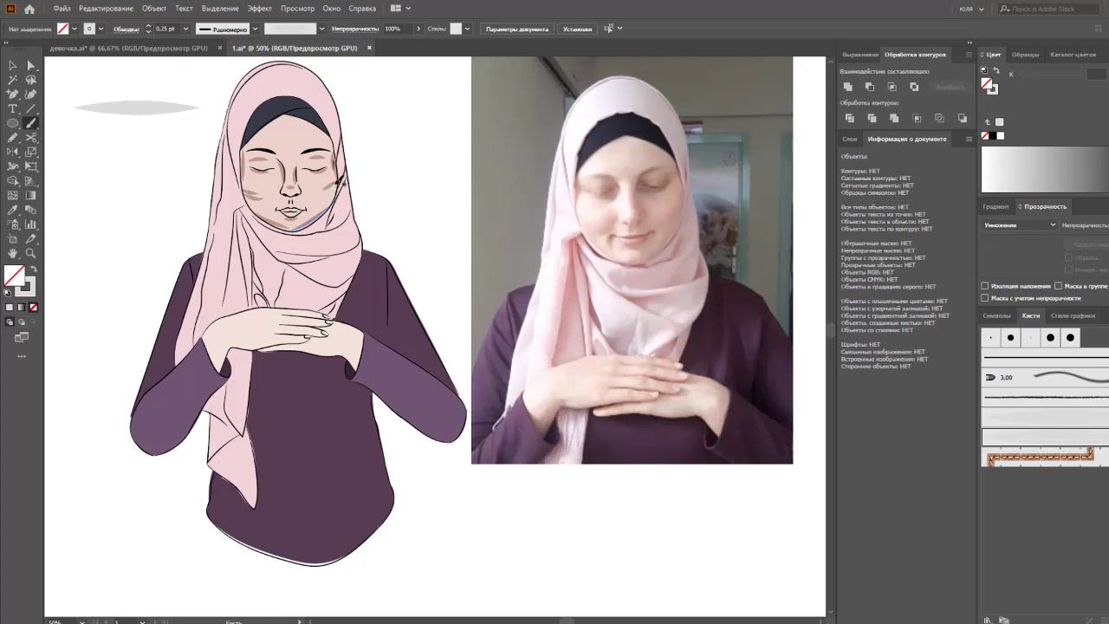
left_click_drag(333, 179, 322, 194)
left_click_drag(218, 205, 225, 222)
left_click_drag(198, 318, 198, 322)
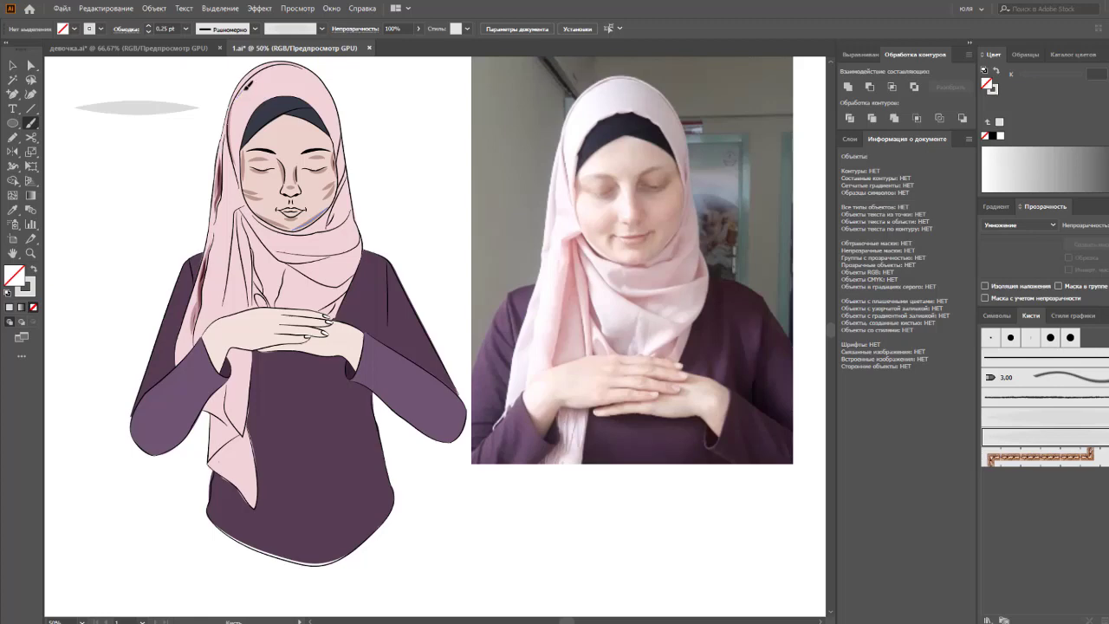
Step: Trace the hijab's top and right edges and the scarf folds near the chest with tapered strokes
left_click_drag(303, 68, 305, 72)
left_click_drag(335, 153, 341, 130)
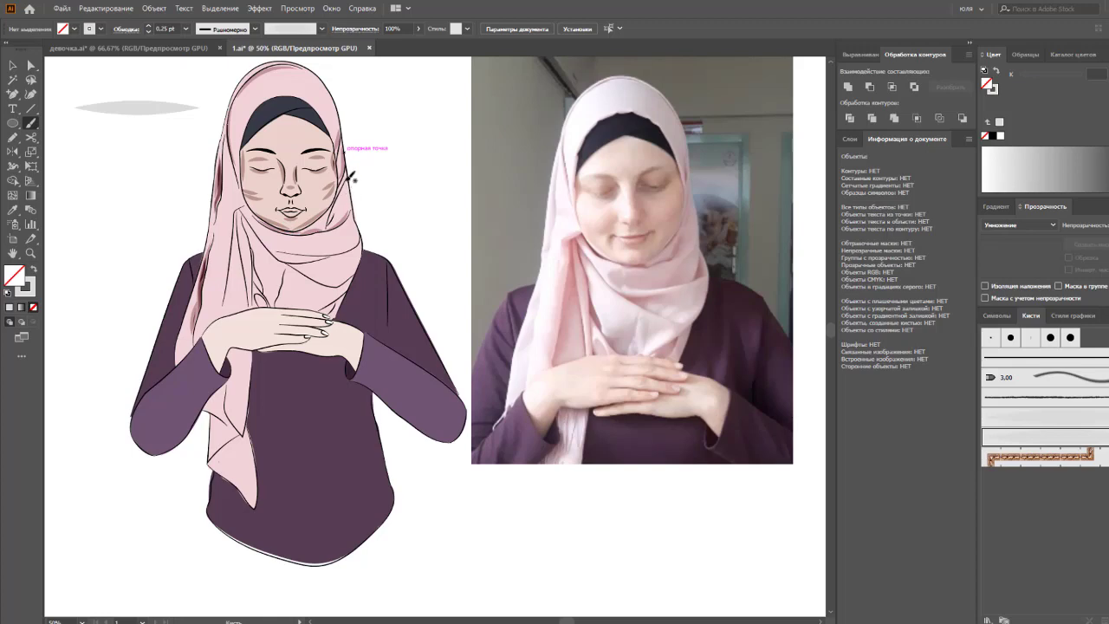
left_click_drag(332, 208, 333, 217)
left_click_drag(357, 250, 351, 246)
left_click_drag(320, 252, 322, 251)
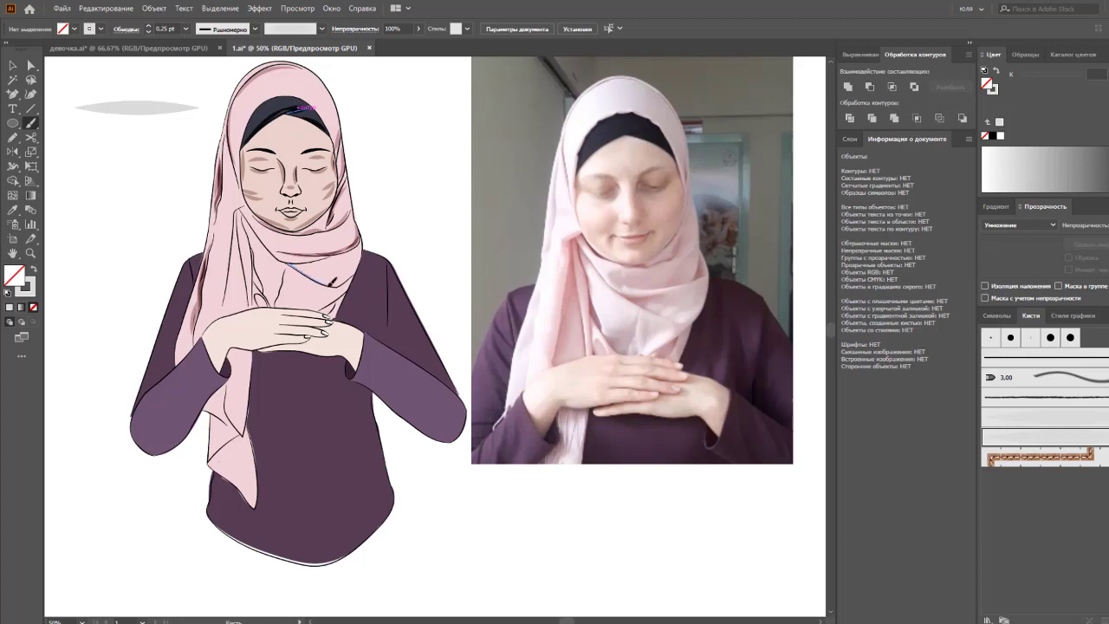
left_click_drag(355, 272, 345, 291)
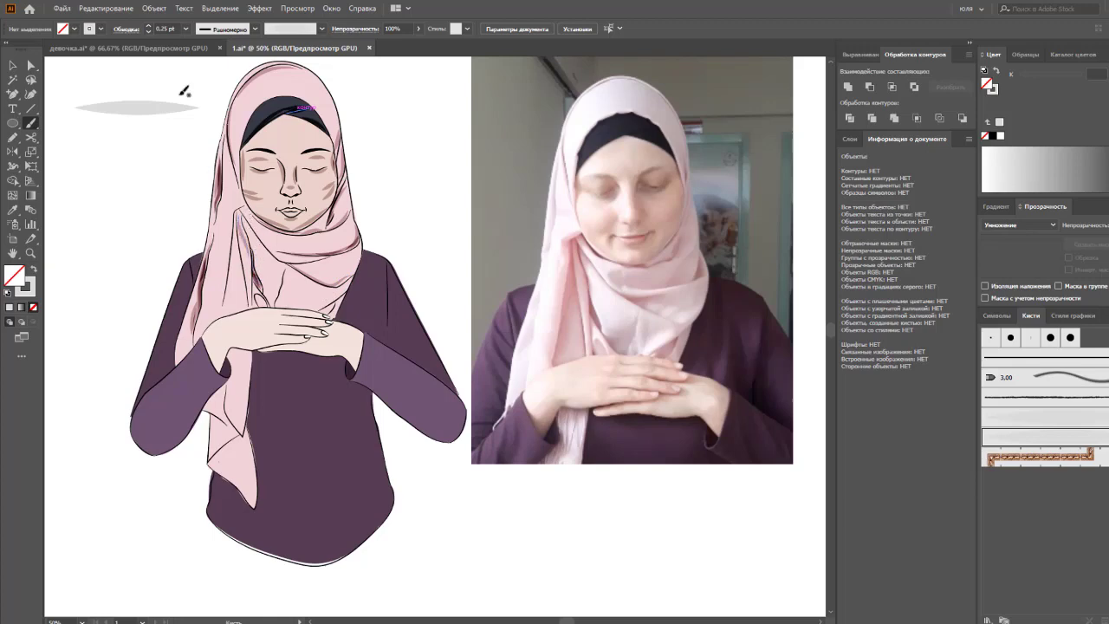
Step: At 0.5 pt, outline the scarf edges, then shade its folds and left edge at 63% opacity
left_click(186, 28)
left_click(201, 54)
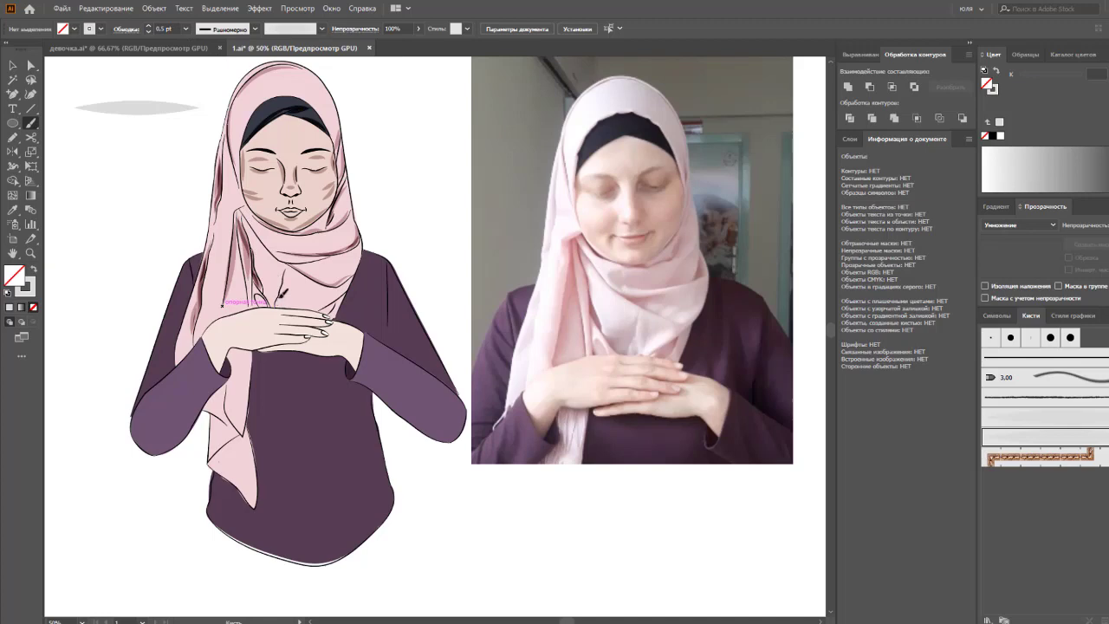
left_click_drag(194, 332, 201, 283)
left_click_drag(359, 247, 353, 278)
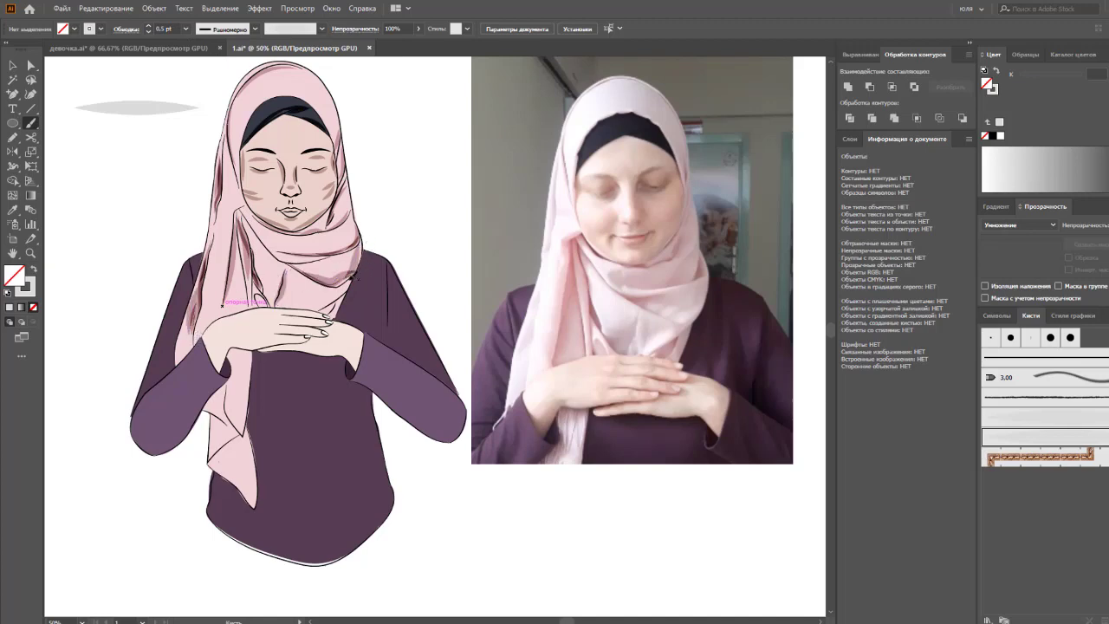
left_click(418, 28)
left_click(402, 47)
left_click_drag(351, 251, 270, 234)
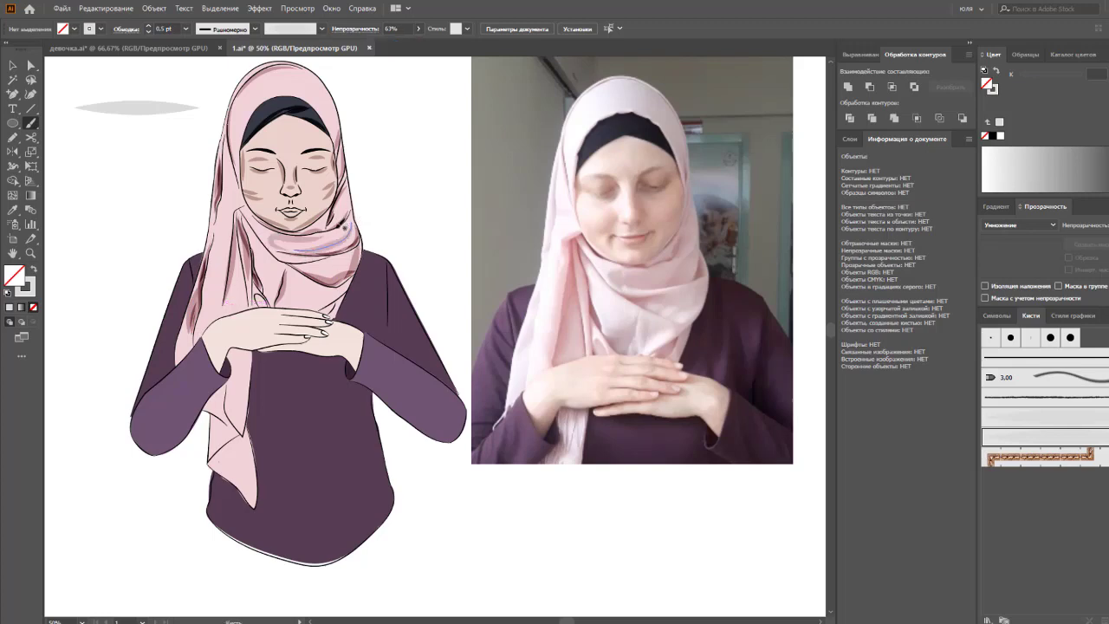
mouse_move(232, 144)
left_mouse_down()
mouse_move(225, 246)
mouse_move(319, 249)
left_mouse_up()
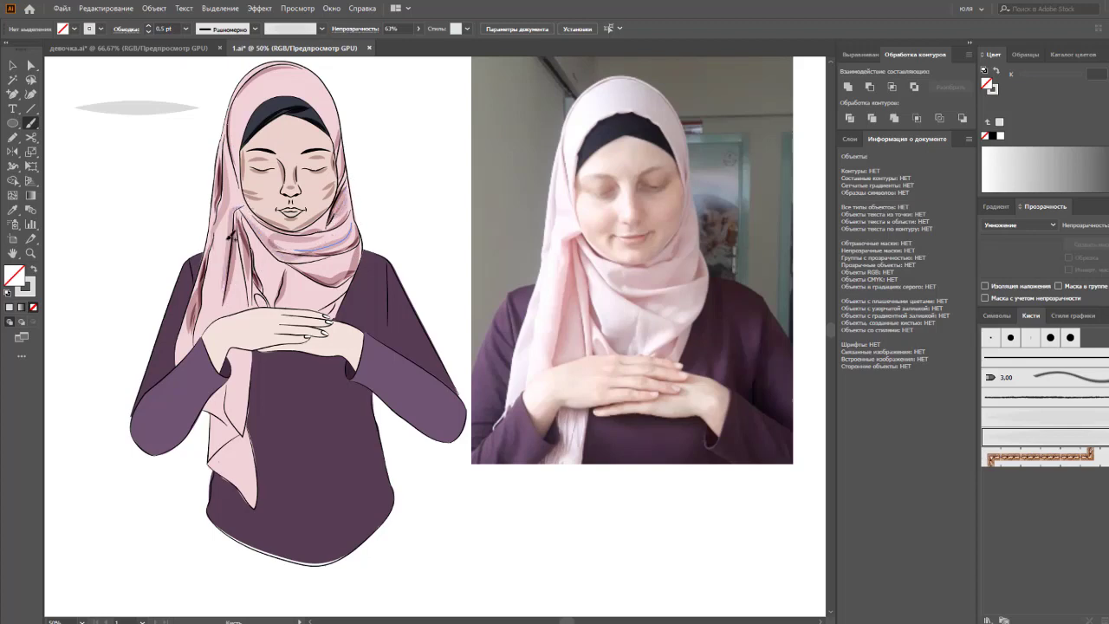
left_click_drag(236, 207, 229, 282)
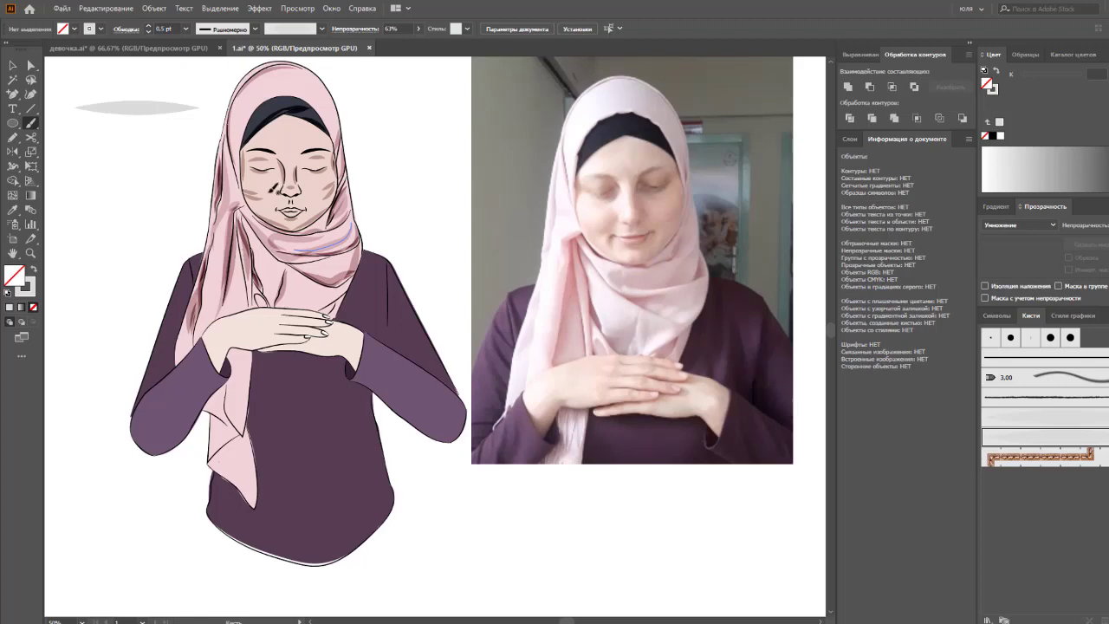
Step: At 36% opacity and 0.75 pt, outline the upper-left hijab edge and the headband top
left_click(419, 29)
left_click_drag(404, 43, 388, 44)
left_click(185, 28)
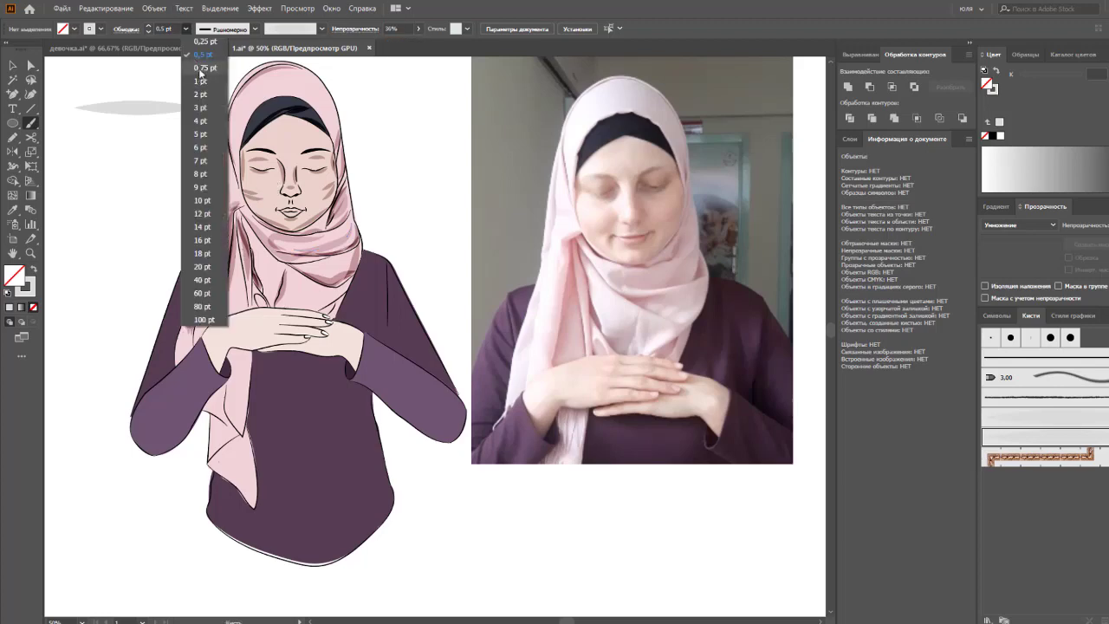
left_click(201, 73)
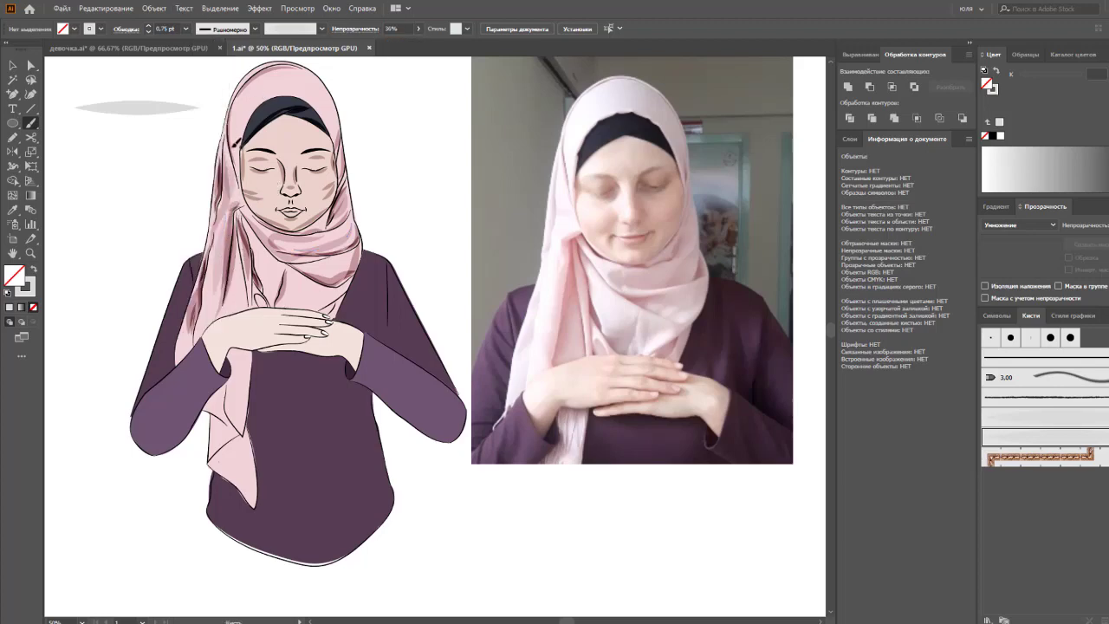
left_click_drag(232, 138, 272, 73)
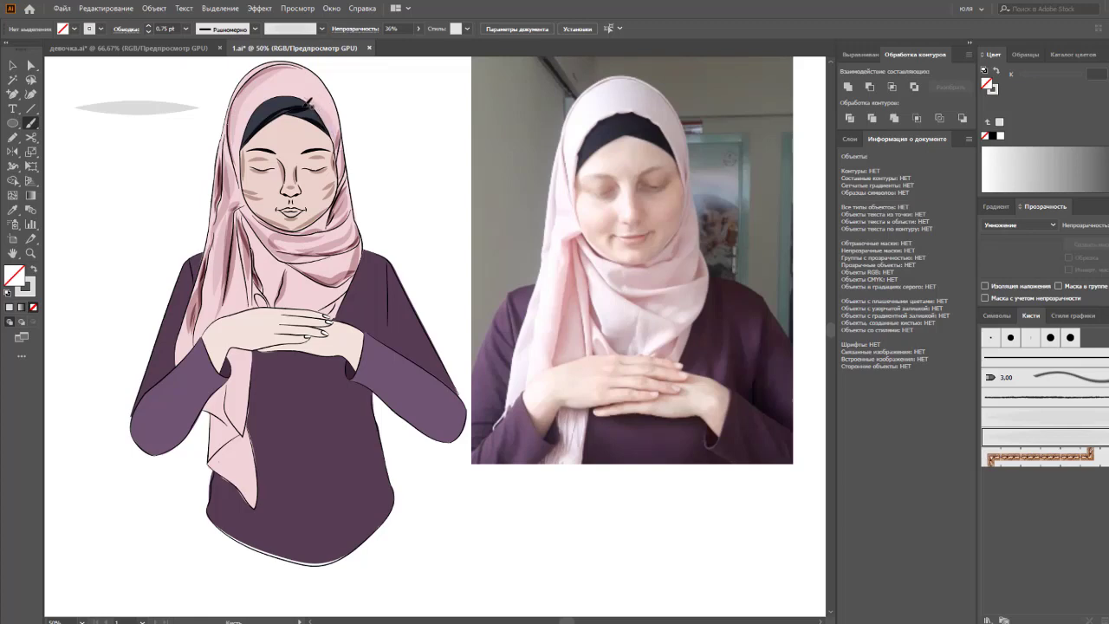
left_click_drag(245, 122, 321, 115)
Step: Back at 0.5 pt, shade under the nose and the face's left edge by the hijab
left_click(186, 28)
left_click(203, 57)
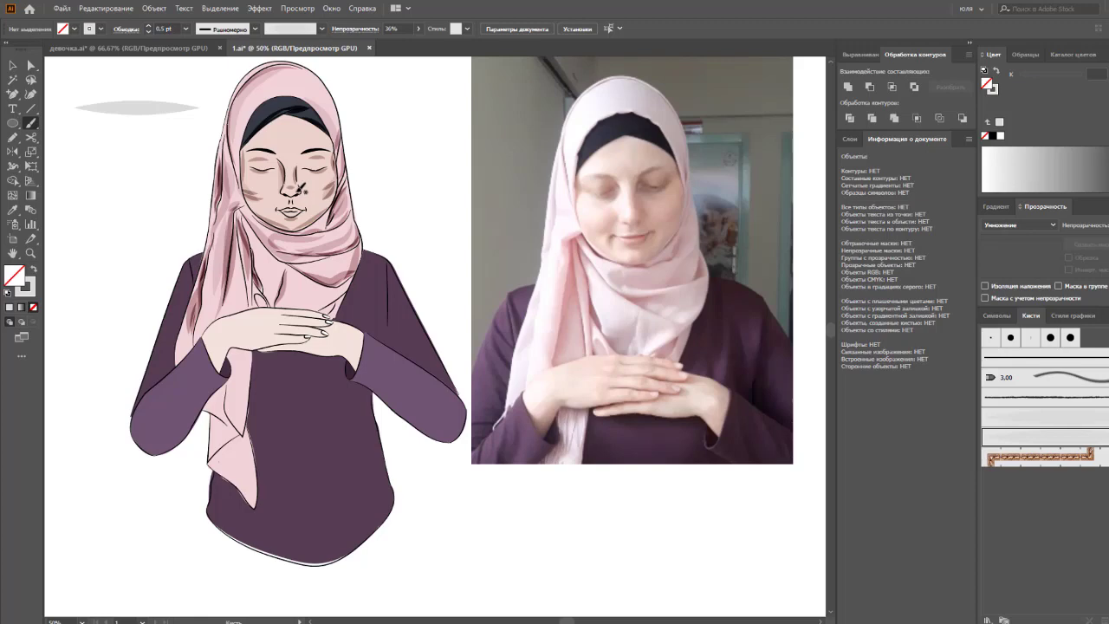
left_click_drag(286, 192, 300, 191)
left_click_drag(248, 140, 243, 175)
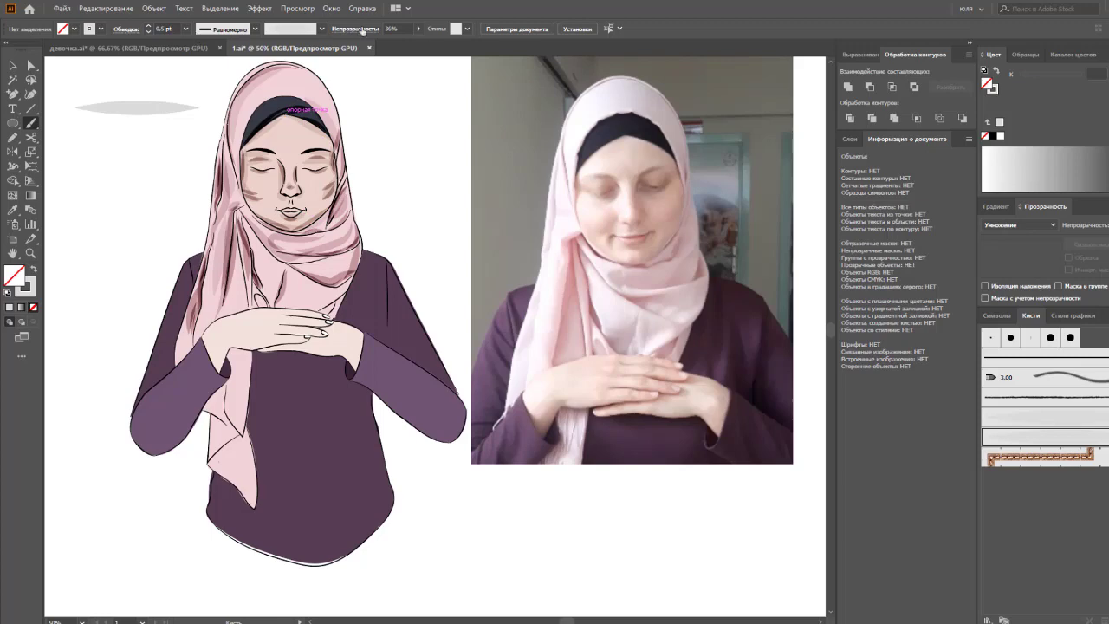
Step: Lower the brush opacity to 38% and add a faint stroke along the hijab's lower edge
left_click(418, 28)
left_click(314, 225)
left_click(417, 29)
left_click_drag(402, 43, 388, 42)
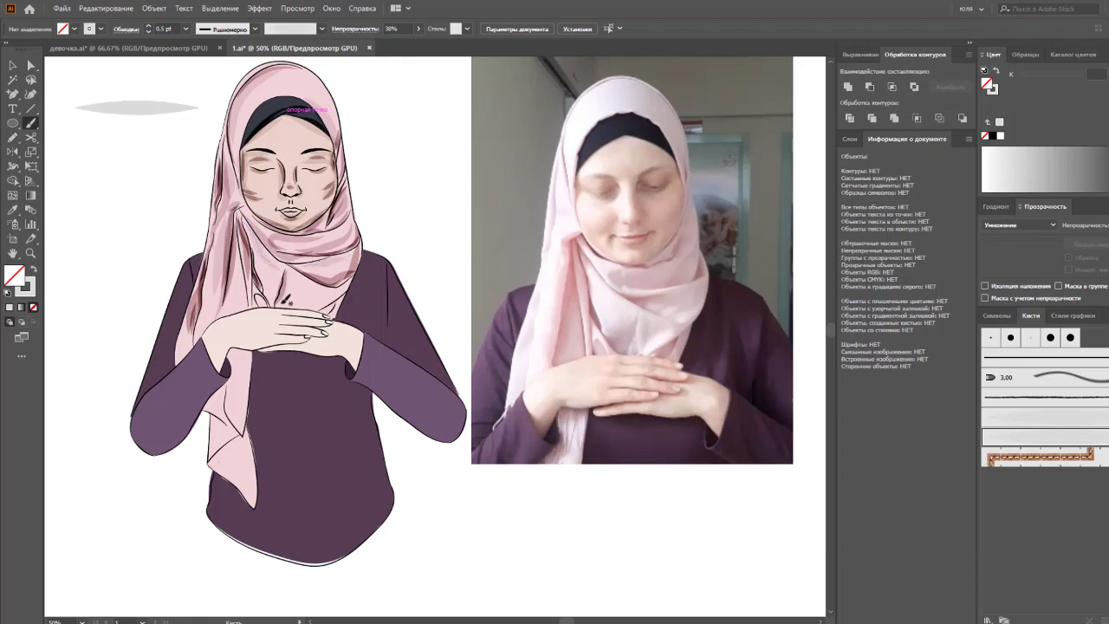
mouse_move(260, 258)
left_mouse_down()
mouse_move(348, 287)
mouse_move(333, 305)
left_mouse_up()
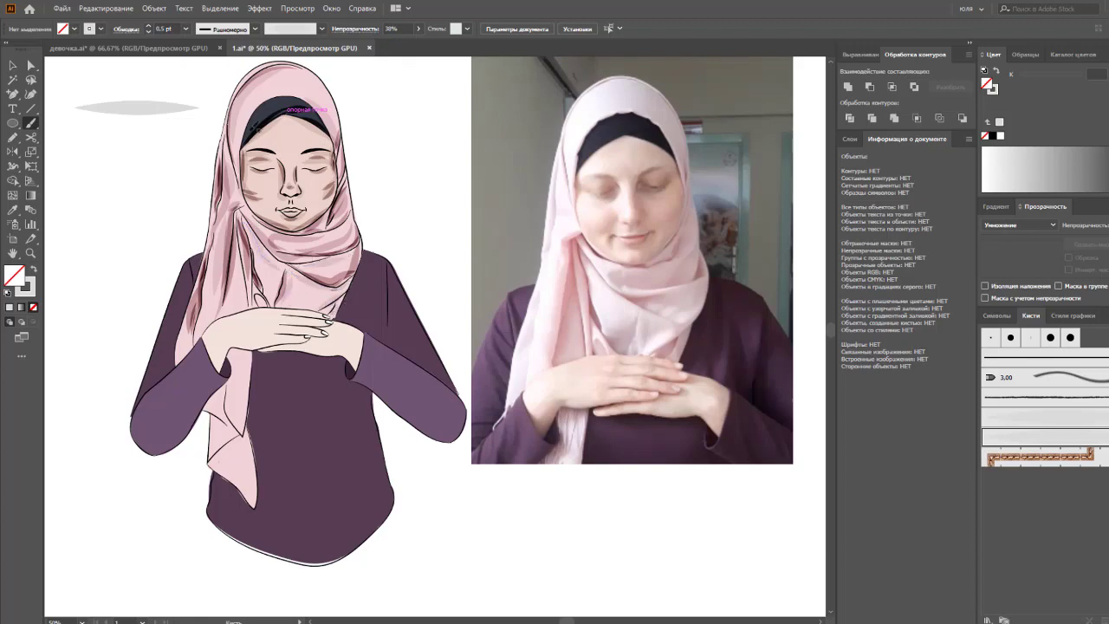
Step: Switch the brush to 0.25 pt at 28% opacity and shade the left sleeve edge
left_click(185, 29)
left_click(203, 71)
left_click(417, 28)
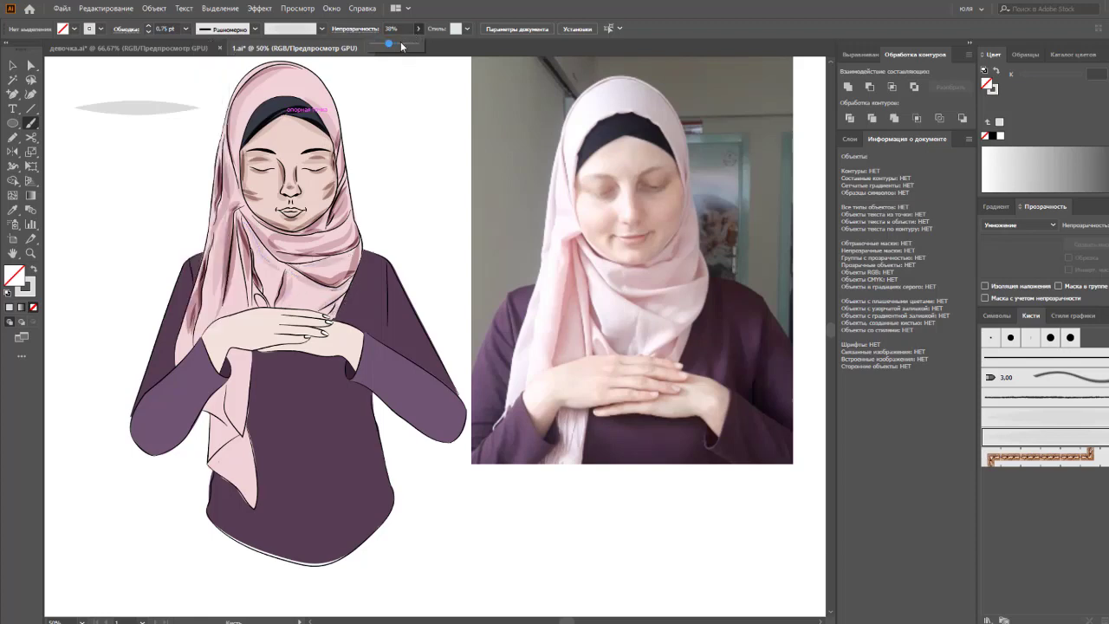
left_click_drag(338, 328, 342, 334)
left_click(346, 336)
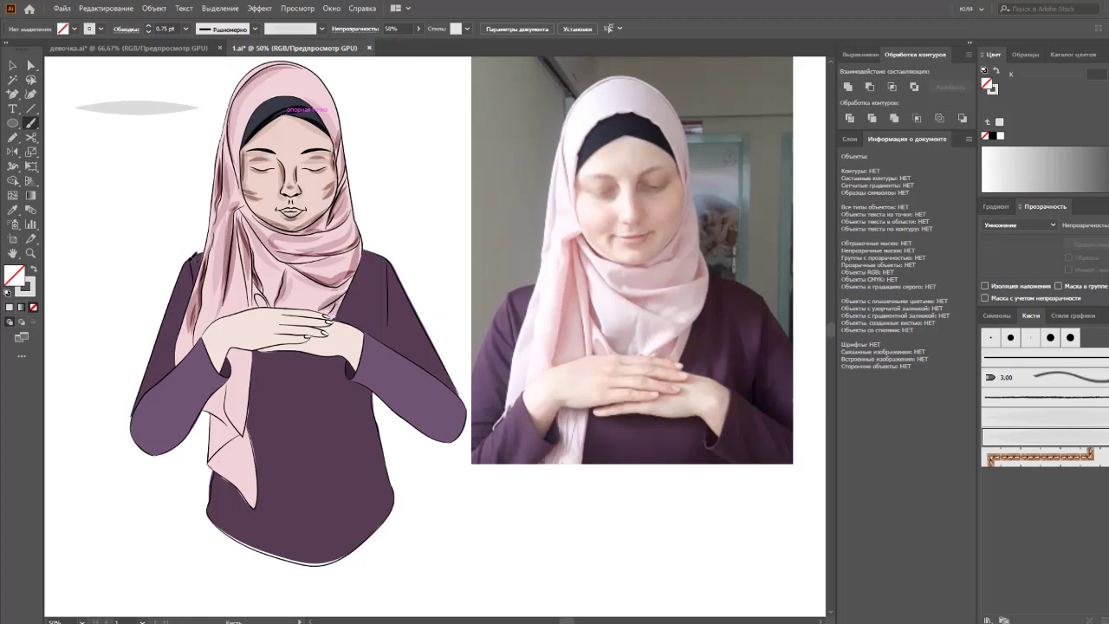
left_click(185, 28)
left_click(199, 85)
left_click(417, 29)
left_click(386, 44)
left_click_drag(143, 400, 154, 386)
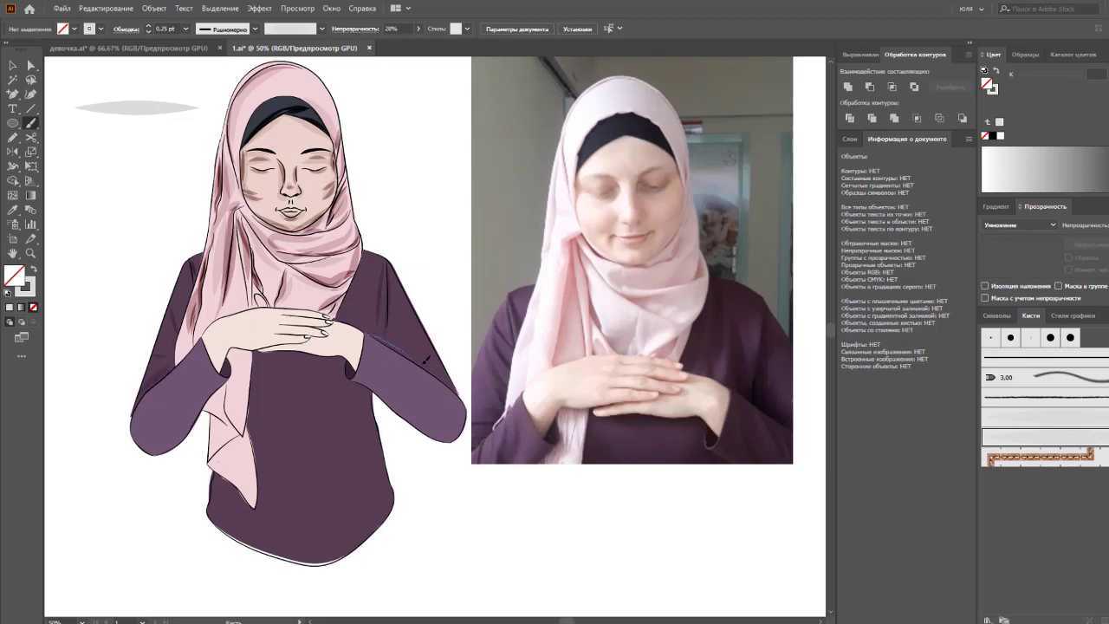
Step: Set the brush to 0.75 pt stroke at 22% opacity
left_click(417, 29)
mouse_move(385, 43)
left_mouse_down()
mouse_move(406, 44)
mouse_move(393, 43)
left_mouse_up()
left_click(185, 29)
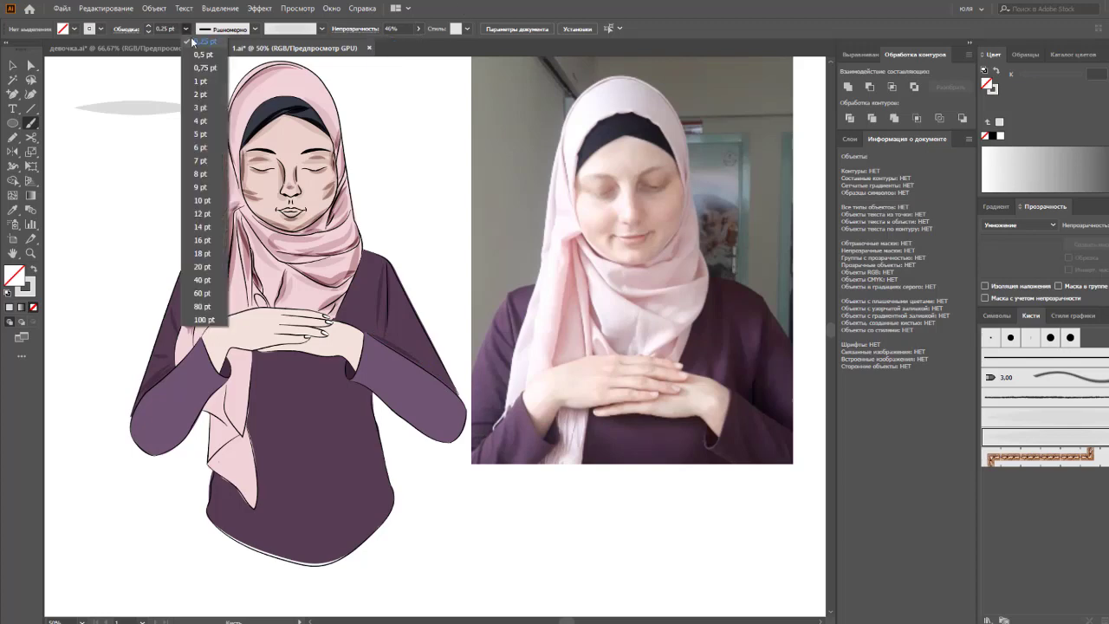
left_click(203, 68)
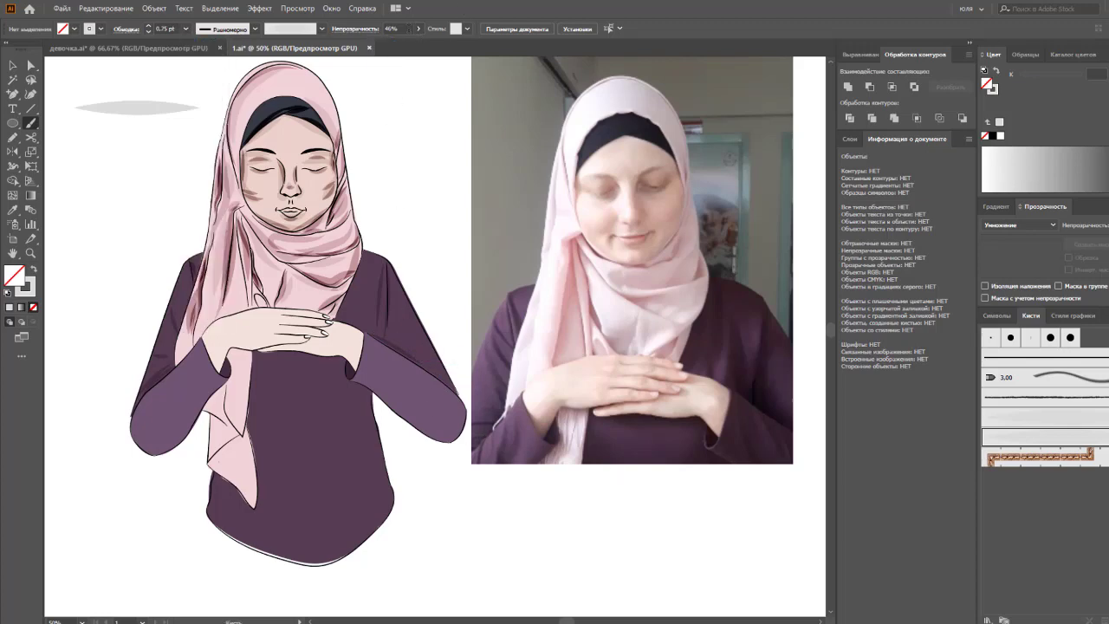
left_click(418, 28)
left_click_drag(393, 44, 374, 44)
left_click(408, 350)
left_click(417, 29)
left_click_drag(375, 43, 382, 43)
left_click(418, 347)
Step: Paint shading strokes along both sleeves, the torso sides and under the hands
left_click_drag(189, 418, 203, 416)
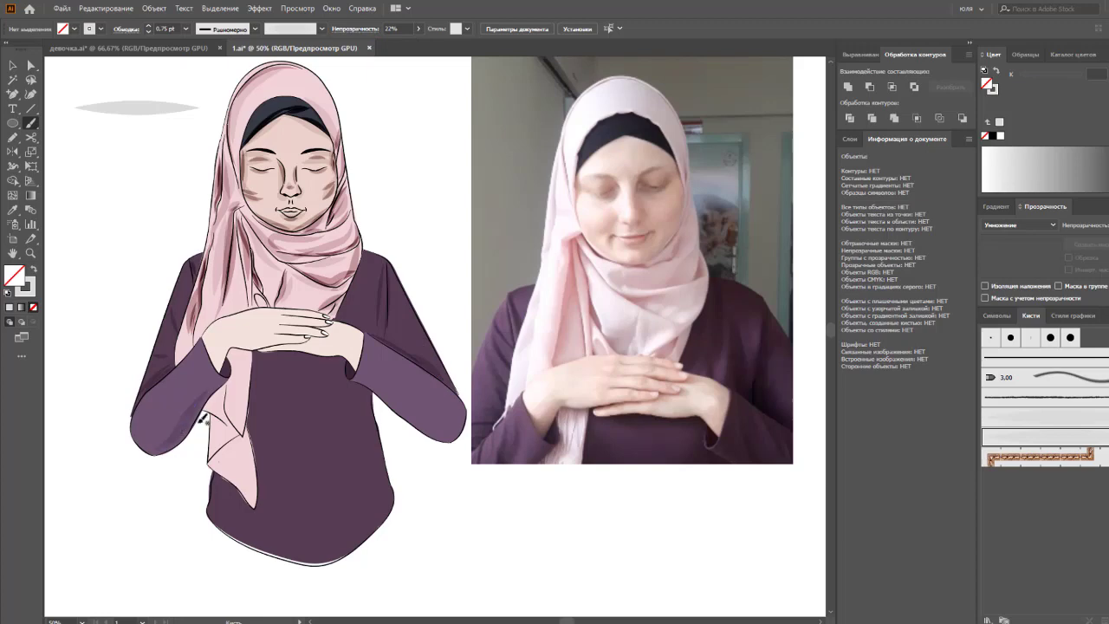
mouse_move(385, 387)
left_mouse_down()
mouse_move(437, 433)
mouse_move(464, 405)
left_mouse_up()
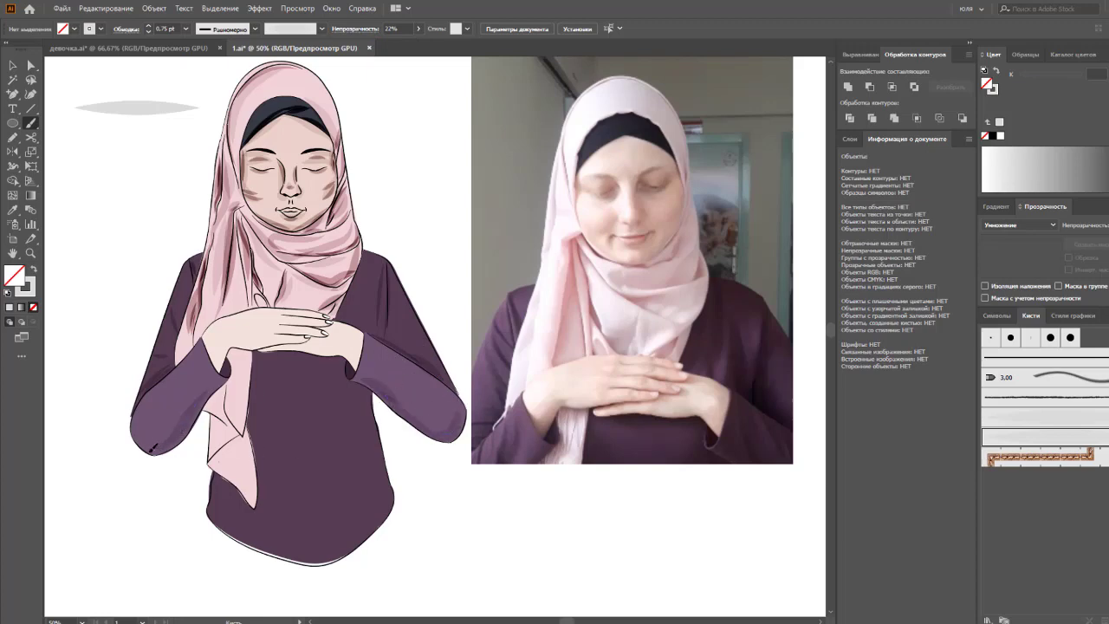
mouse_move(156, 407)
left_mouse_down()
mouse_move(159, 446)
mouse_move(206, 397)
mouse_move(190, 355)
left_mouse_up()
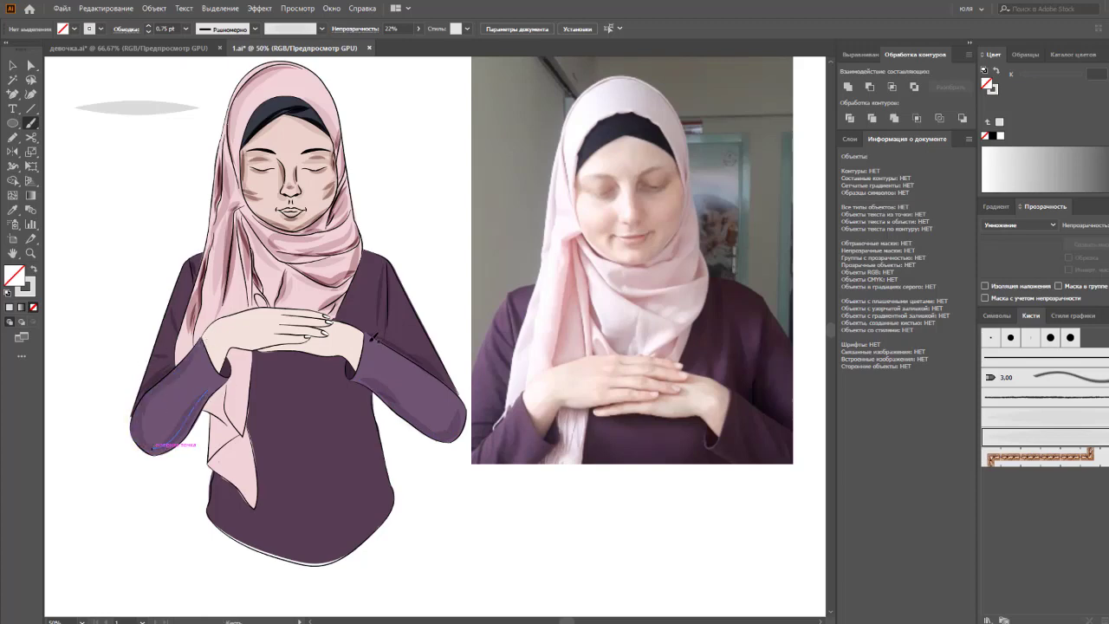
left_click_drag(448, 387, 467, 420)
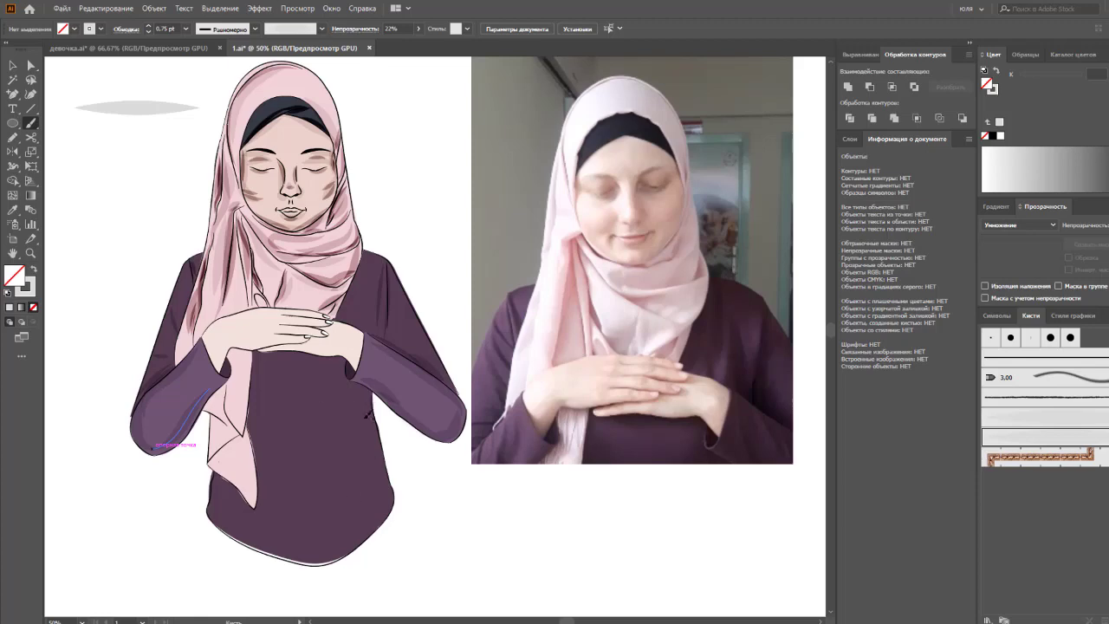
left_click_drag(368, 407, 387, 494)
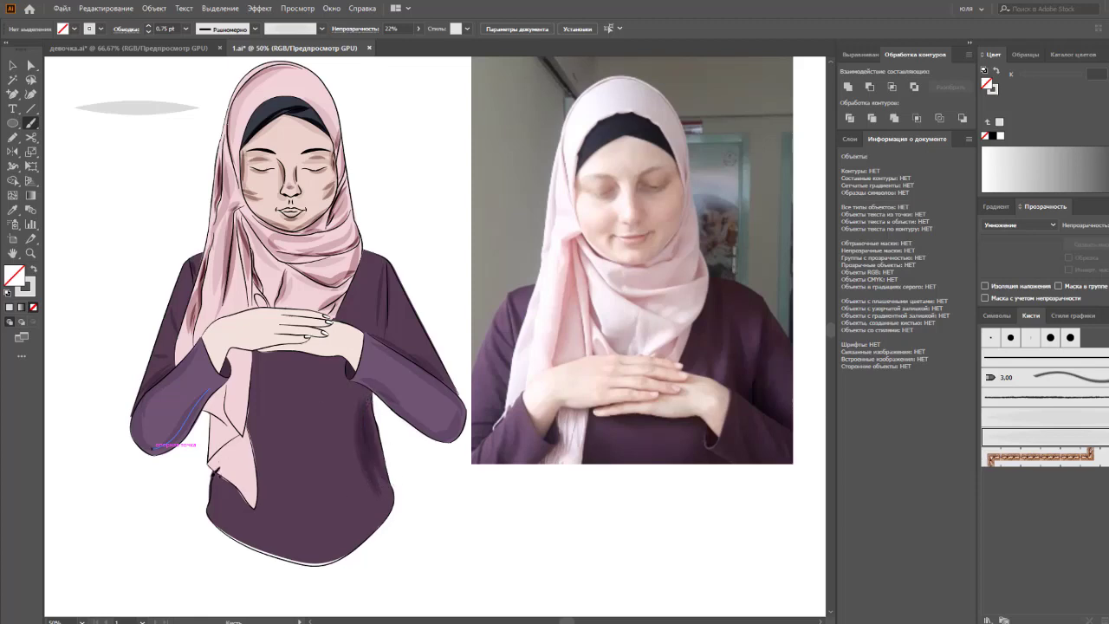
left_click_drag(213, 477, 235, 528)
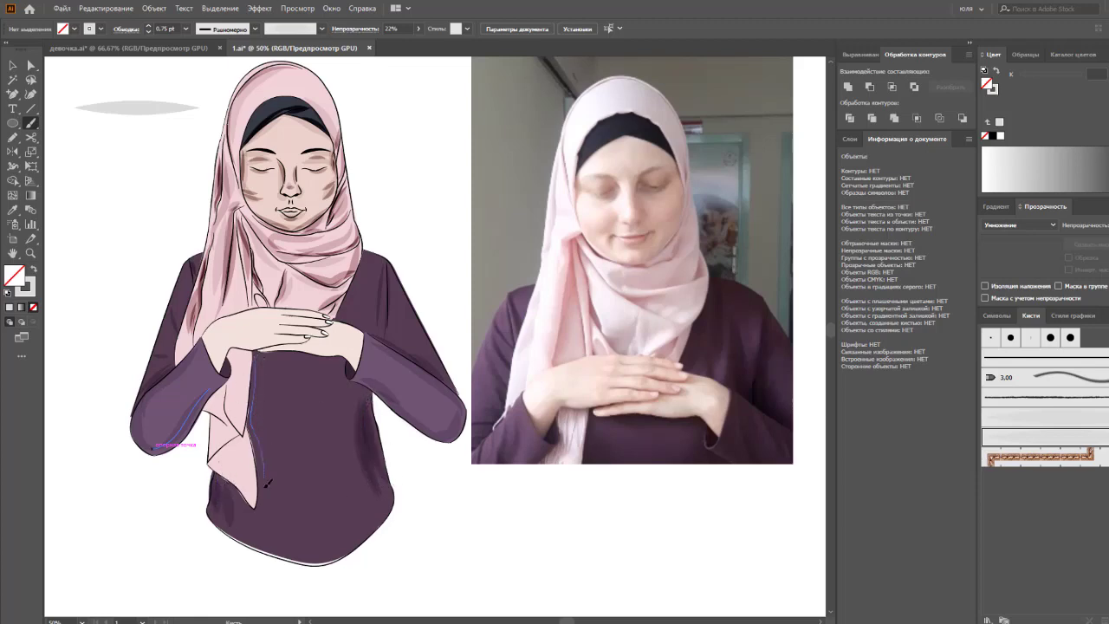
left_click_drag(267, 482, 267, 484)
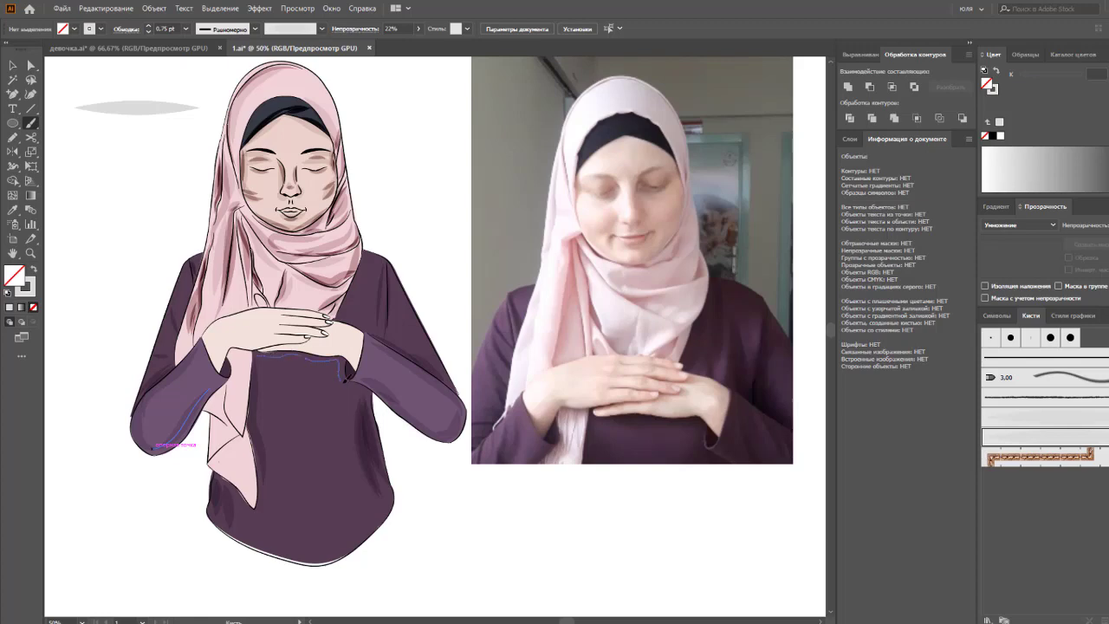
left_click_drag(345, 380, 349, 388)
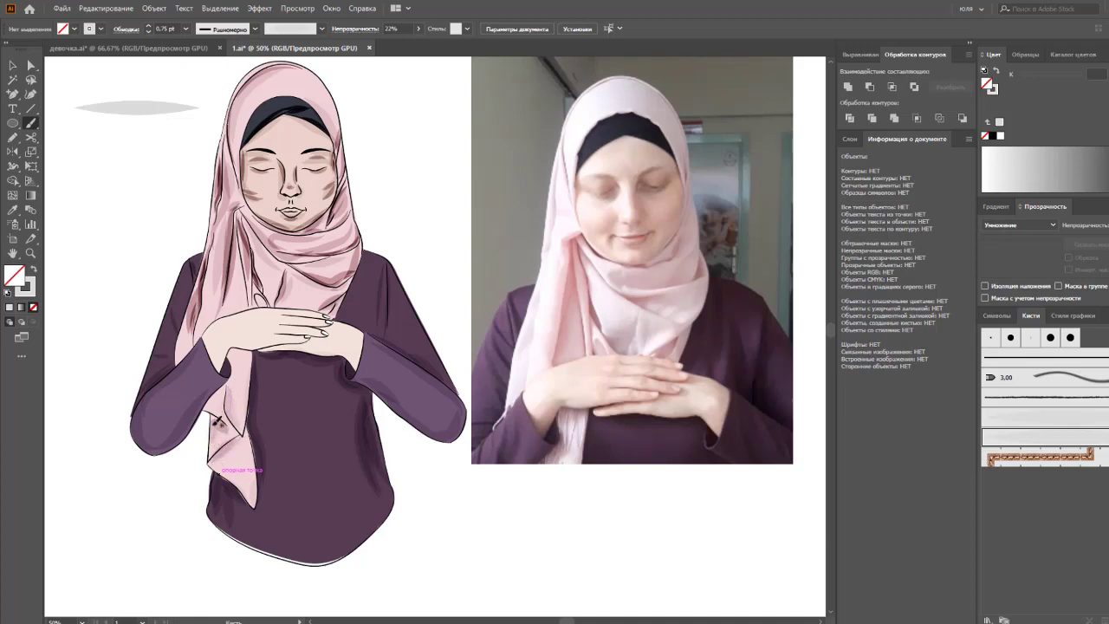
left_click_drag(218, 421, 239, 430)
Step: Set the brush to 0.5 pt at 43% opacity and recentre the view on the hands
left_click(187, 32)
left_click(194, 52)
left_click(418, 29)
left_click_drag(374, 42, 391, 43)
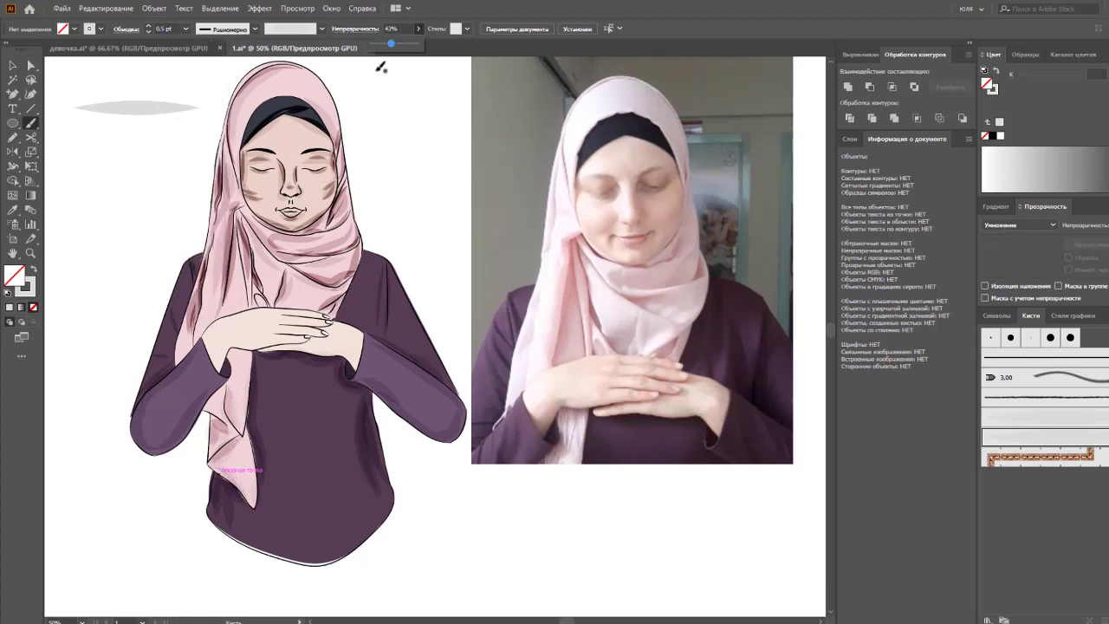
scroll(462, 57, "down", 1)
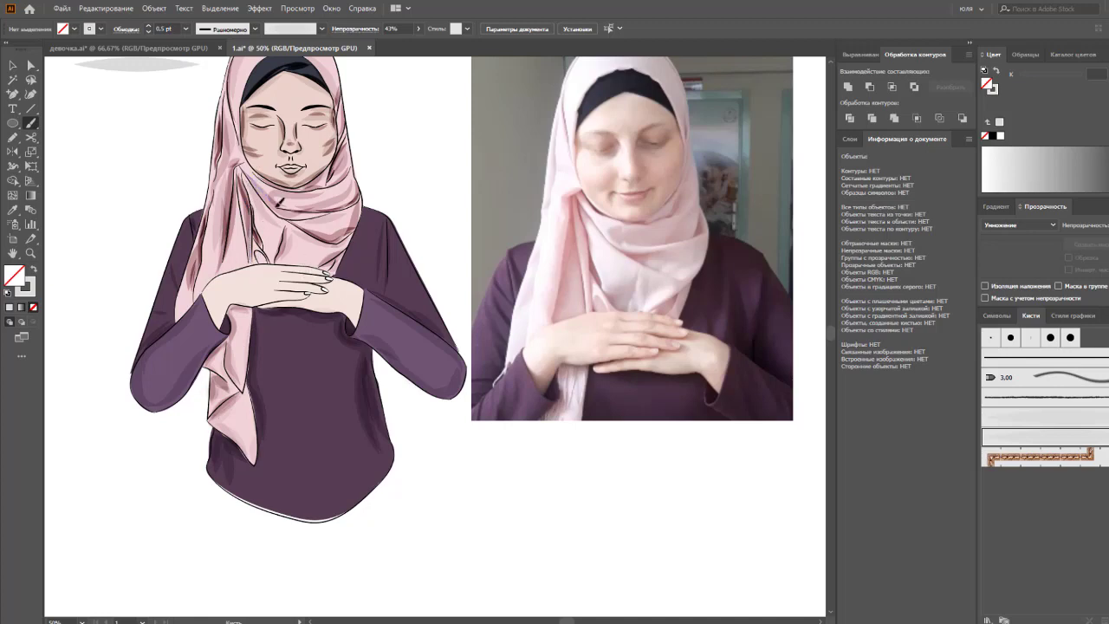
mouse_move(316, 216)
left_mouse_down()
mouse_move(339, 315)
mouse_move(329, 263)
left_mouse_up()
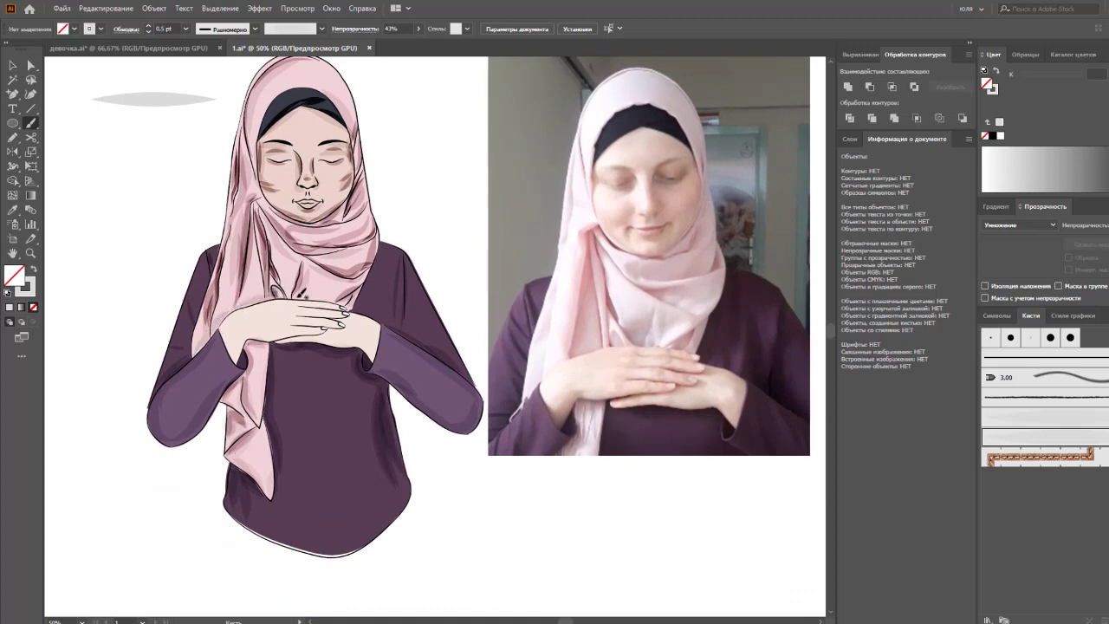
Step: Outline the fingers and hand edges, then darken the right cuff edge at 0.25 pt
left_click_drag(326, 296, 347, 310)
left_click_drag(291, 299, 293, 301)
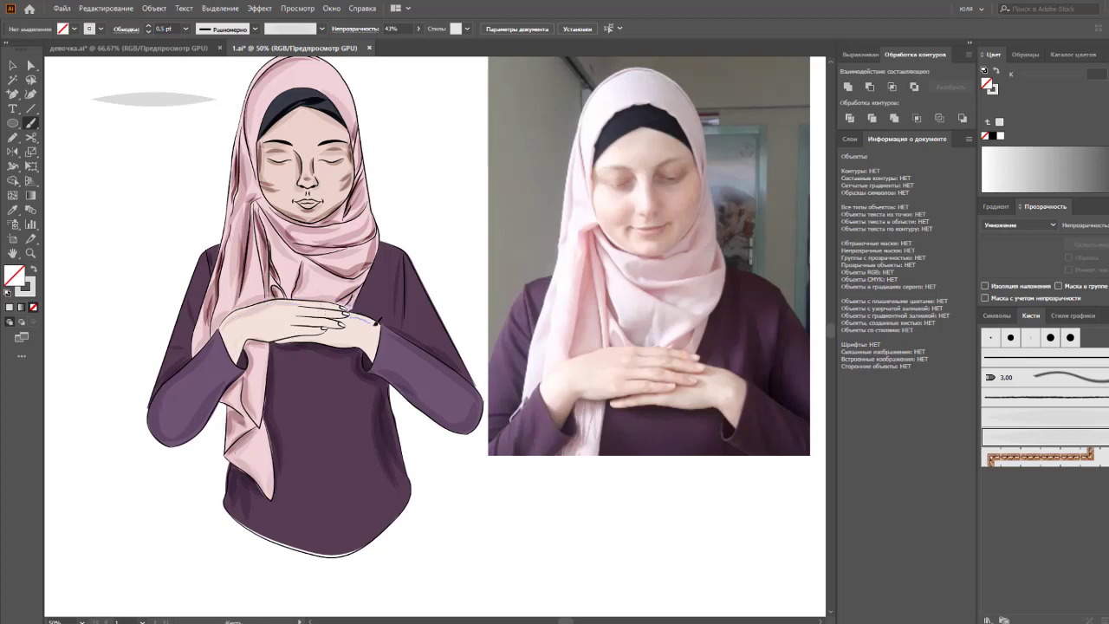
left_click_drag(375, 330, 378, 338)
left_click(186, 29)
left_click(218, 75)
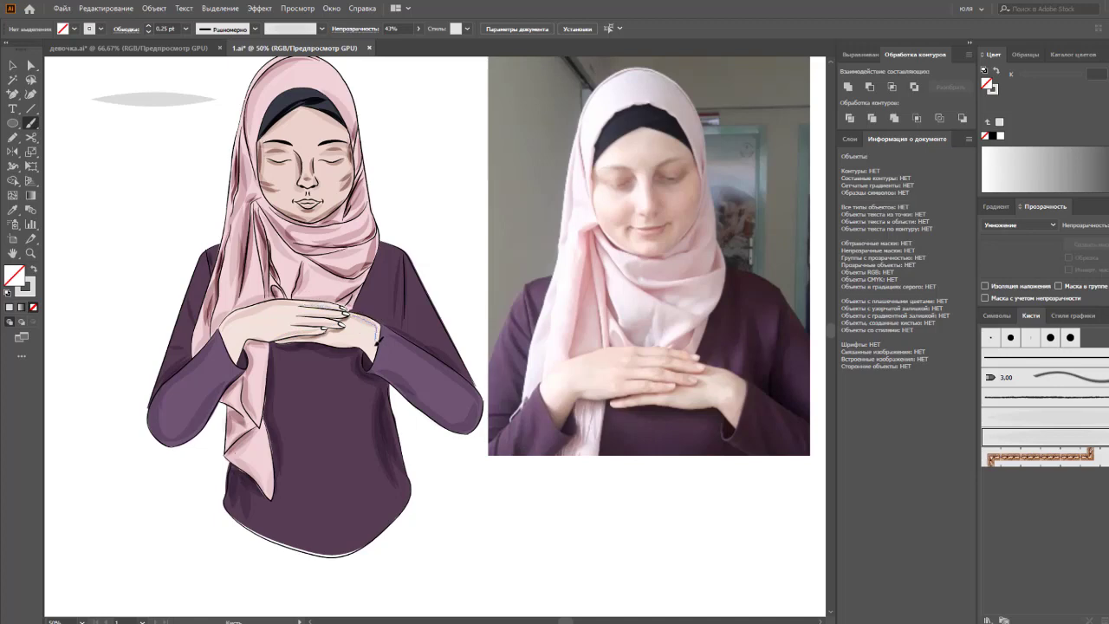
left_click_drag(376, 343, 372, 350)
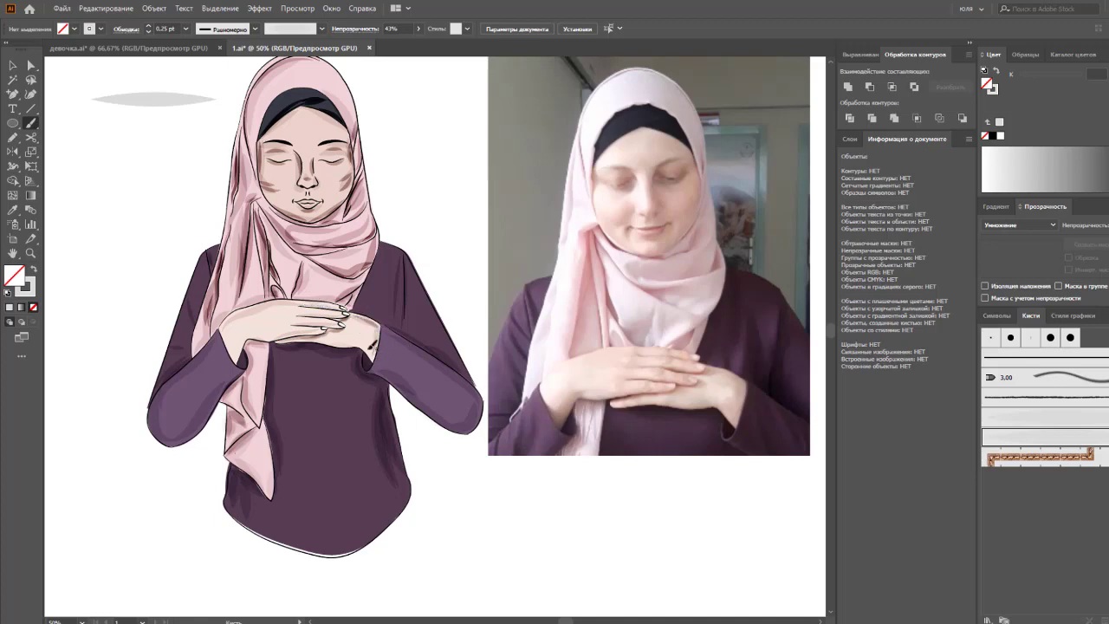
Step: Draw a faint 0.5 pt line across the fingers at reduced opacity
left_click(186, 28)
left_click(212, 58)
left_click(419, 28)
left_click_drag(403, 45, 386, 45)
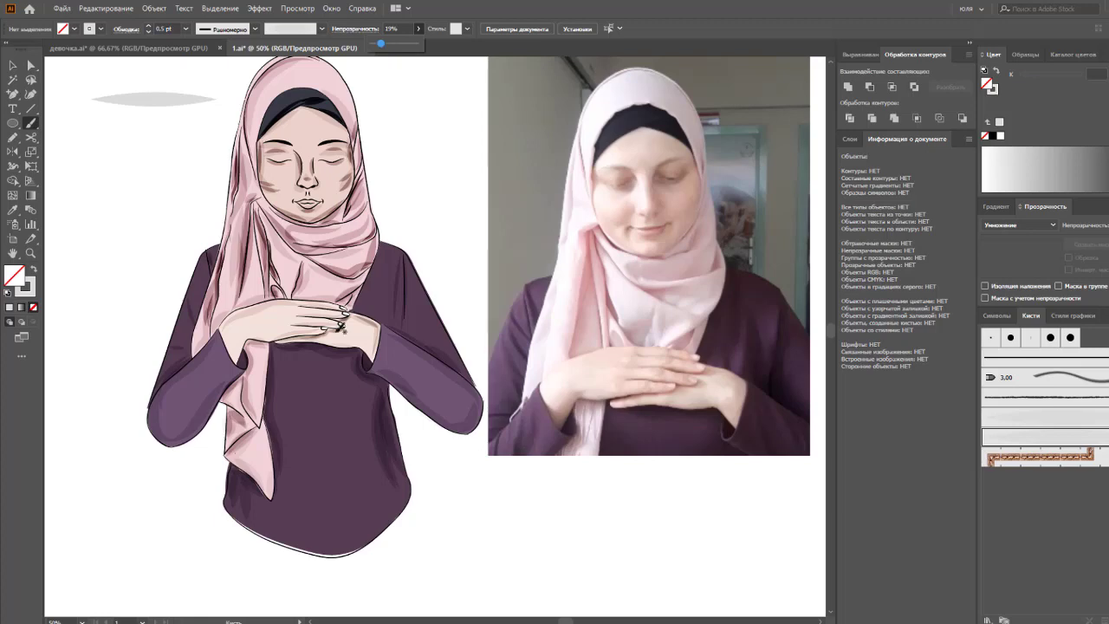
left_click_drag(343, 327, 334, 336)
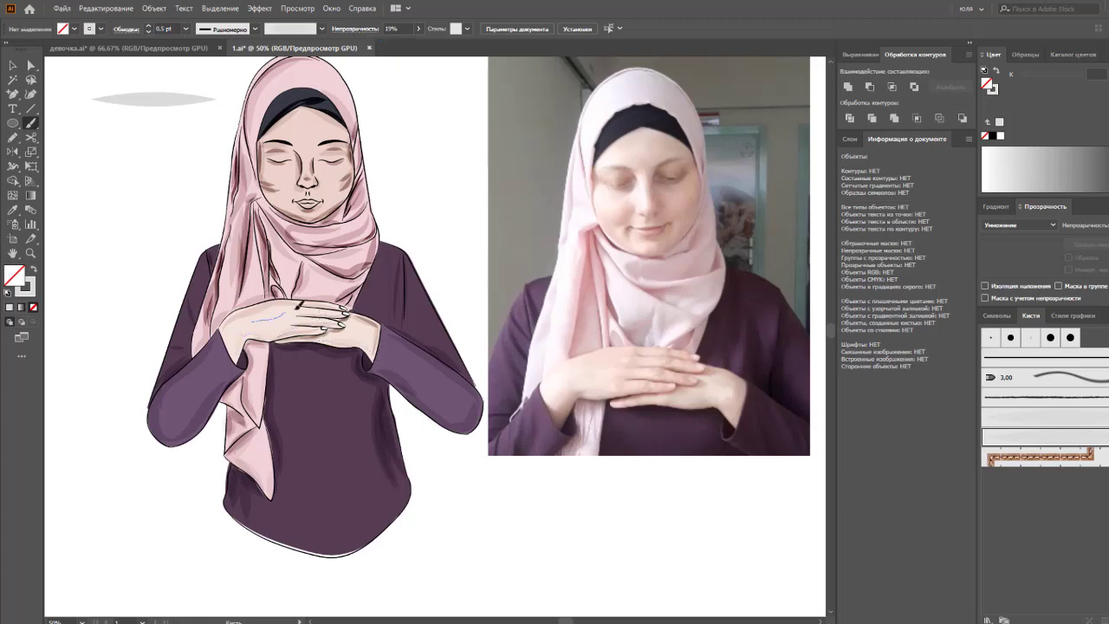
left_click_drag(254, 320, 303, 307)
Step: Switch to the Selection tool and zoom the view back in
scroll(416, 225, "down", 2)
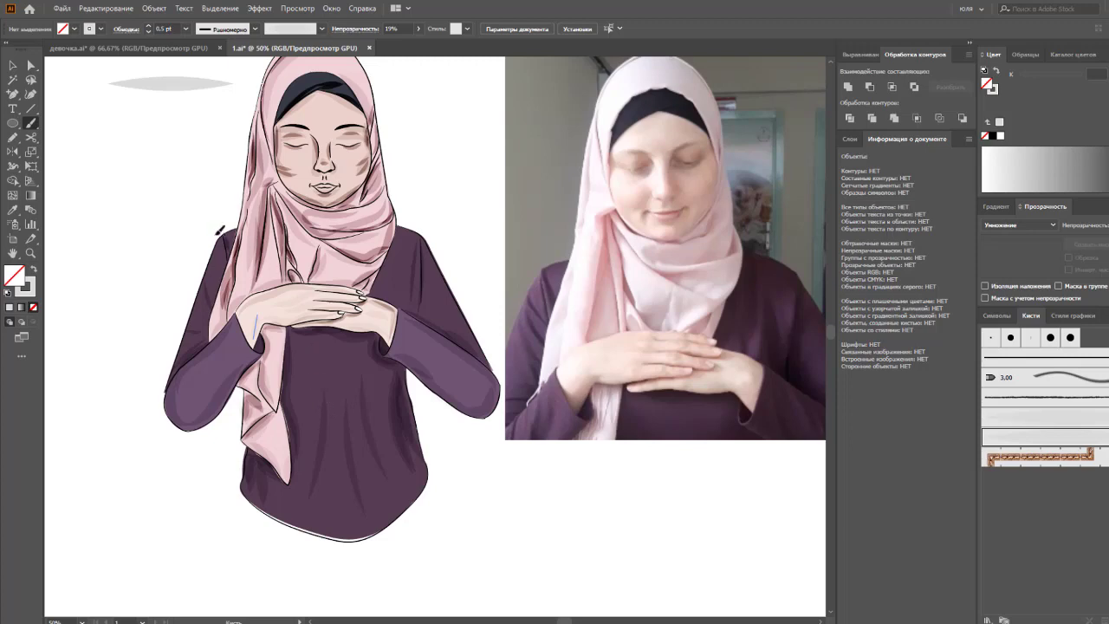
scroll(220, 231, "up", 2)
left_click(12, 65)
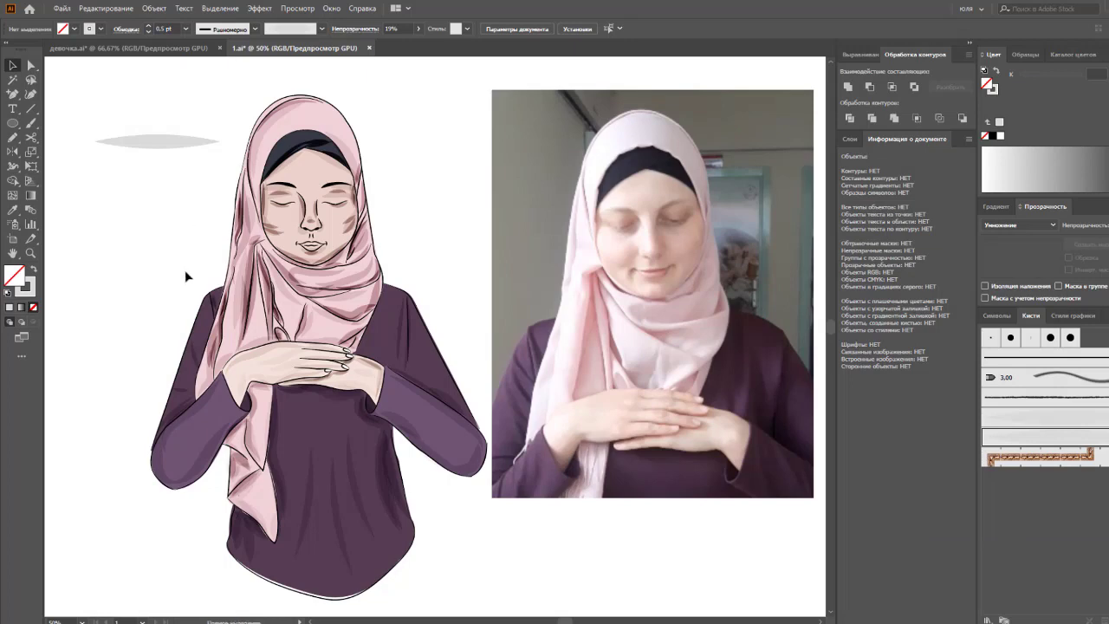
scroll(277, 260, "up", 2)
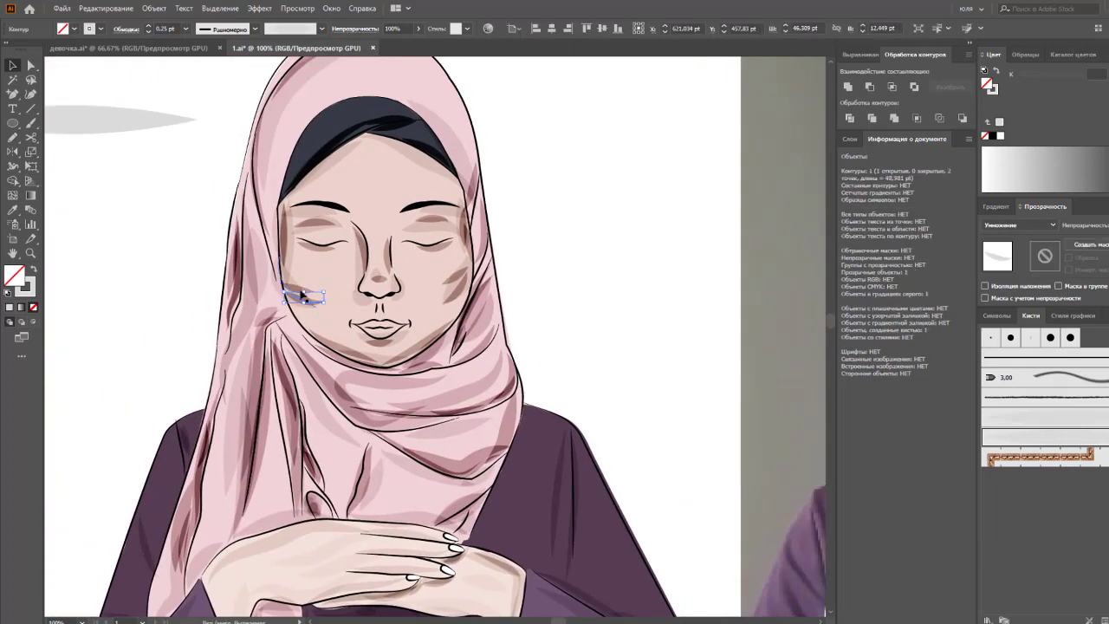
Step: Duplicate both cheek blush strokes slightly lower and lighten them to 40% opacity
left_click(452, 295)
left_click(322, 296)
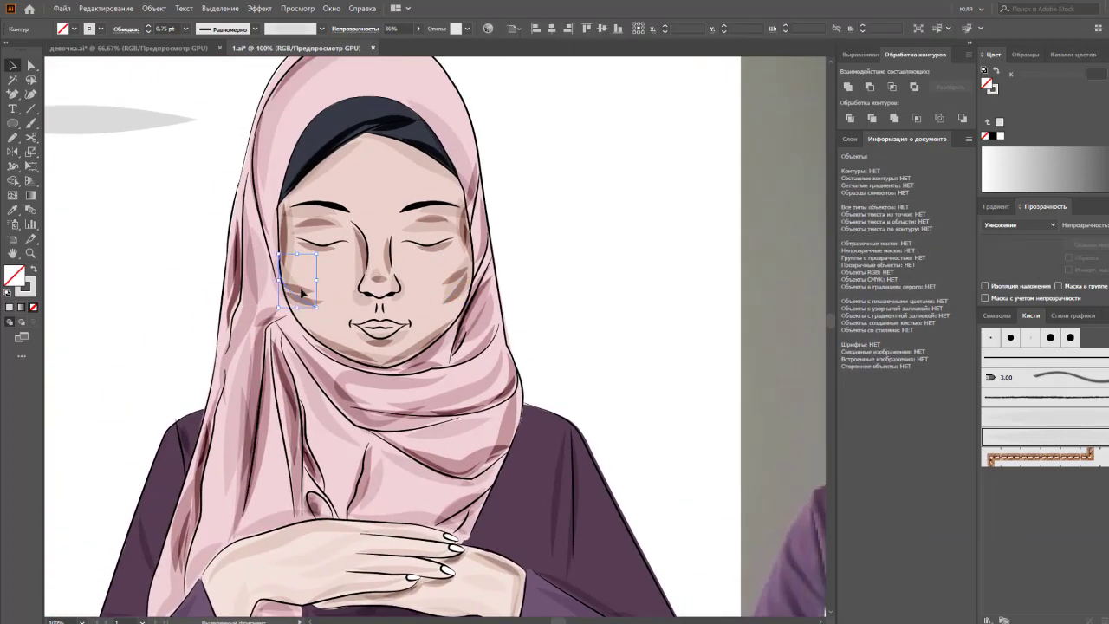
left_click(457, 293, "shift")
left_click_drag(460, 296, 460, 310)
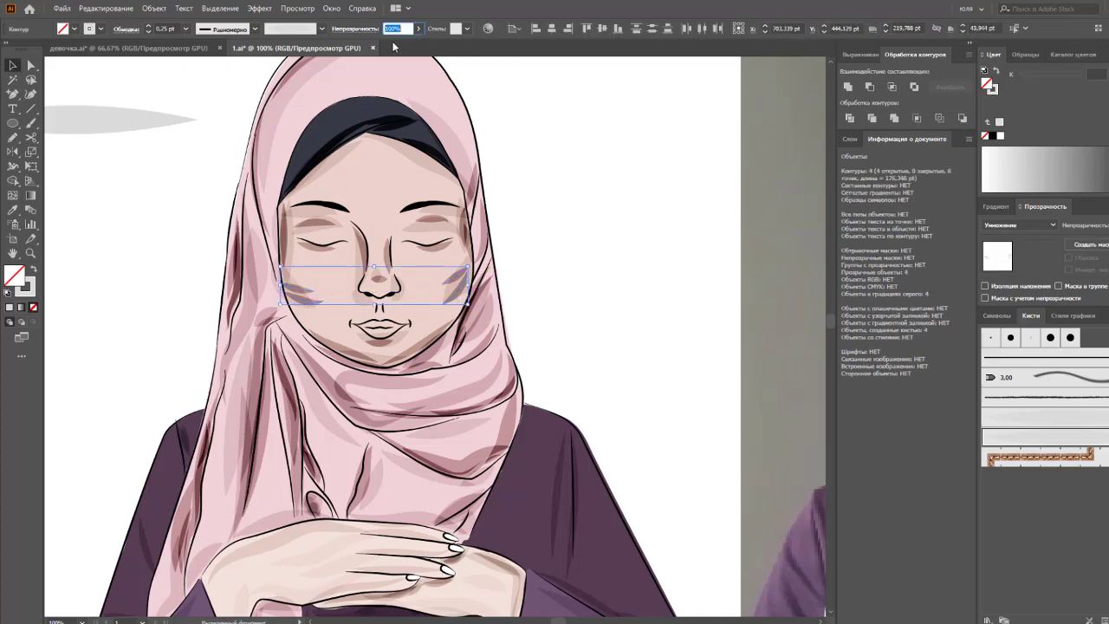
left_click(419, 29)
left_click_drag(421, 44, 390, 45)
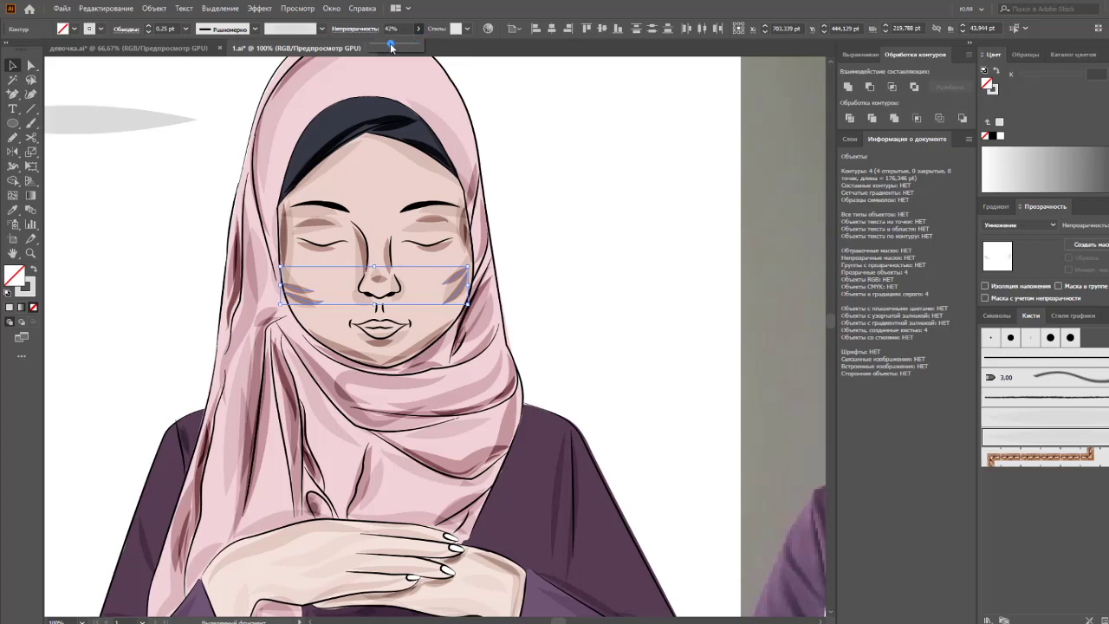
left_click(541, 156)
Step: Select and deselect the eye lines, then select the lip paths
scroll(554, 278, "up", 1)
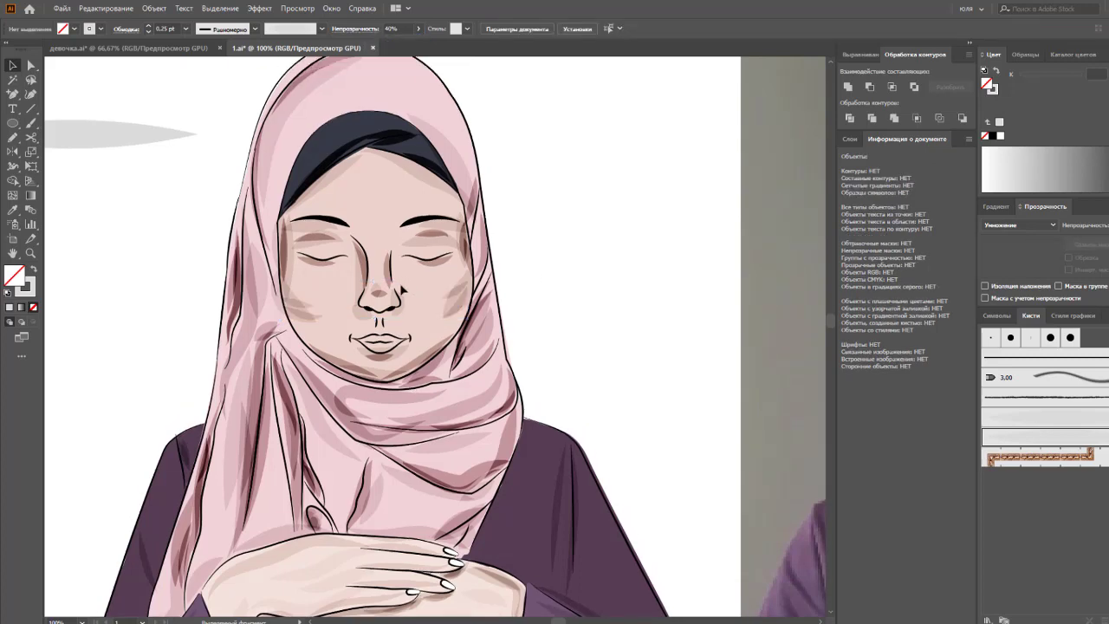
left_click(319, 257)
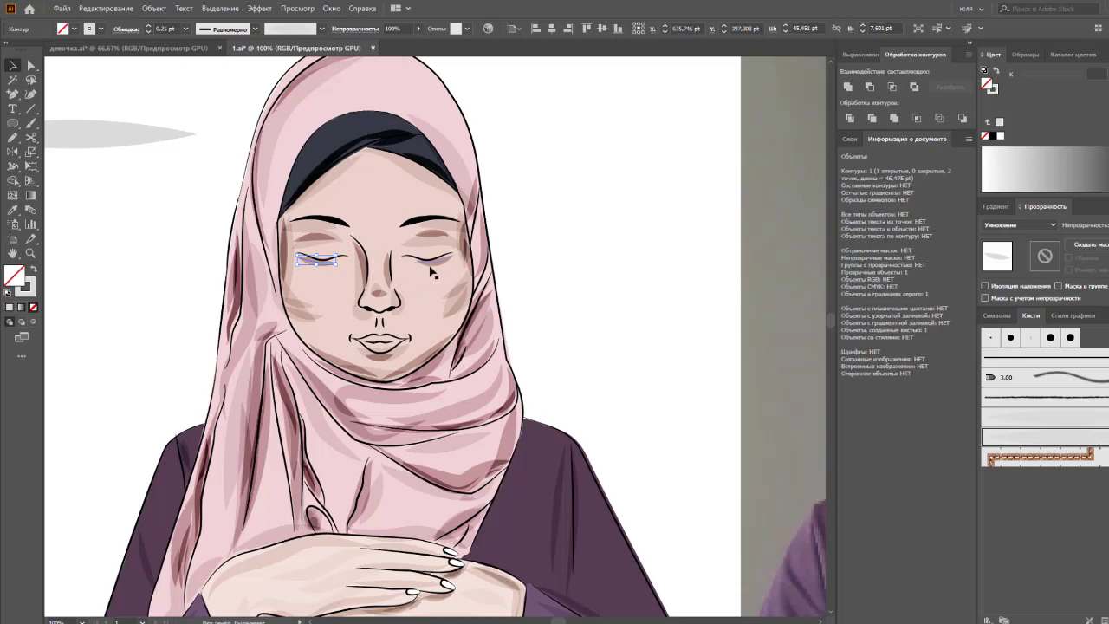
left_click(426, 257, "shift")
key("ctrl+shift+a")
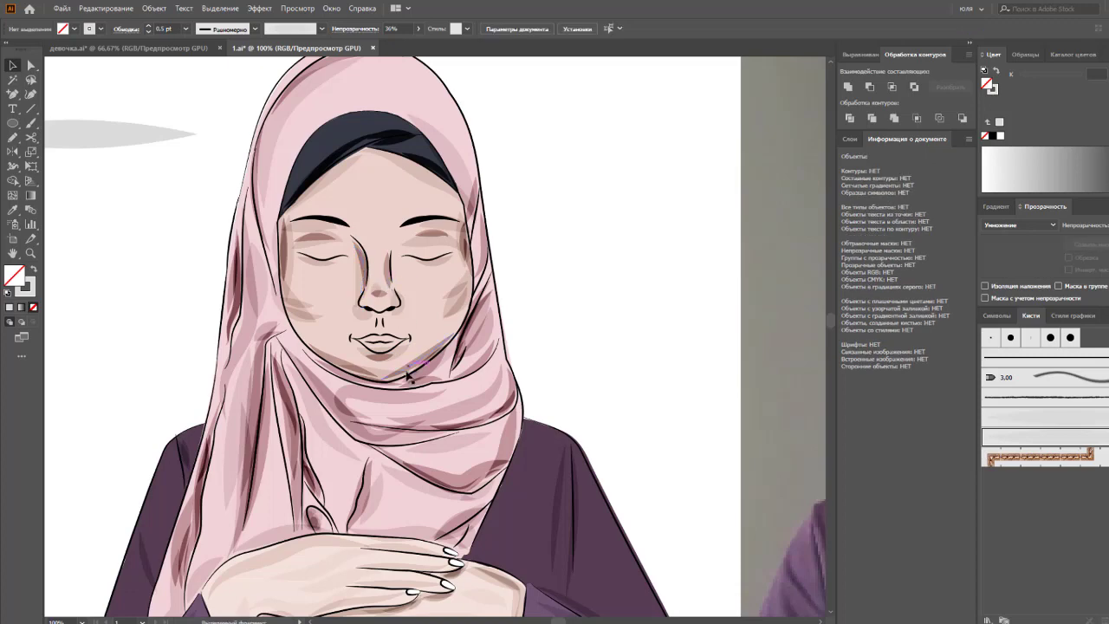
left_click(386, 351)
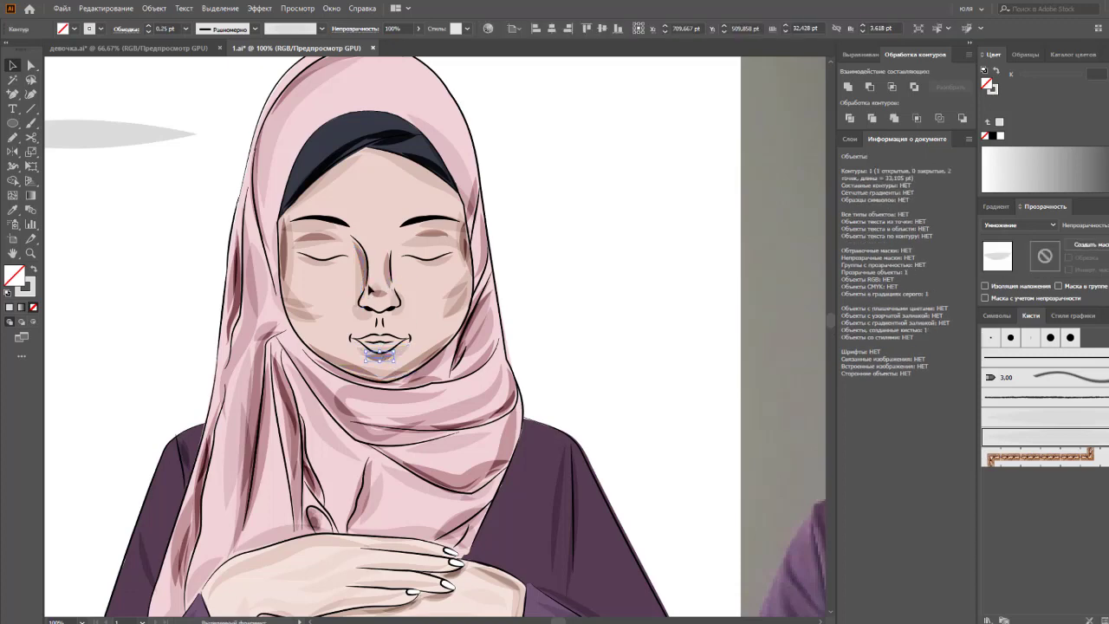
Step: Set the shading stroke along the nose to 71% opacity
left_click(364, 251)
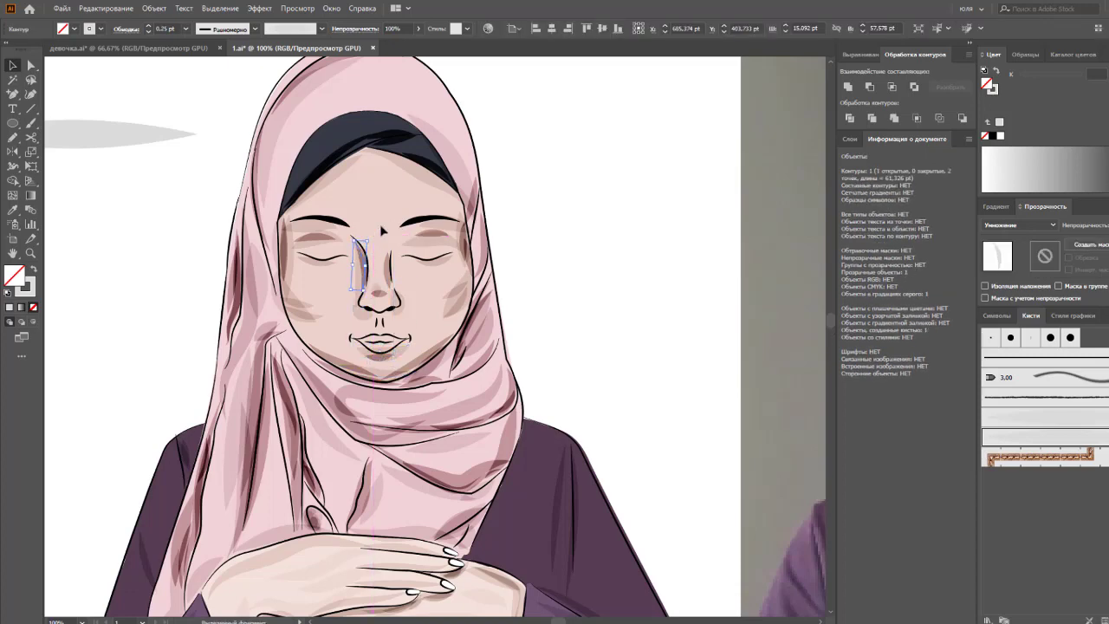
left_click(373, 260)
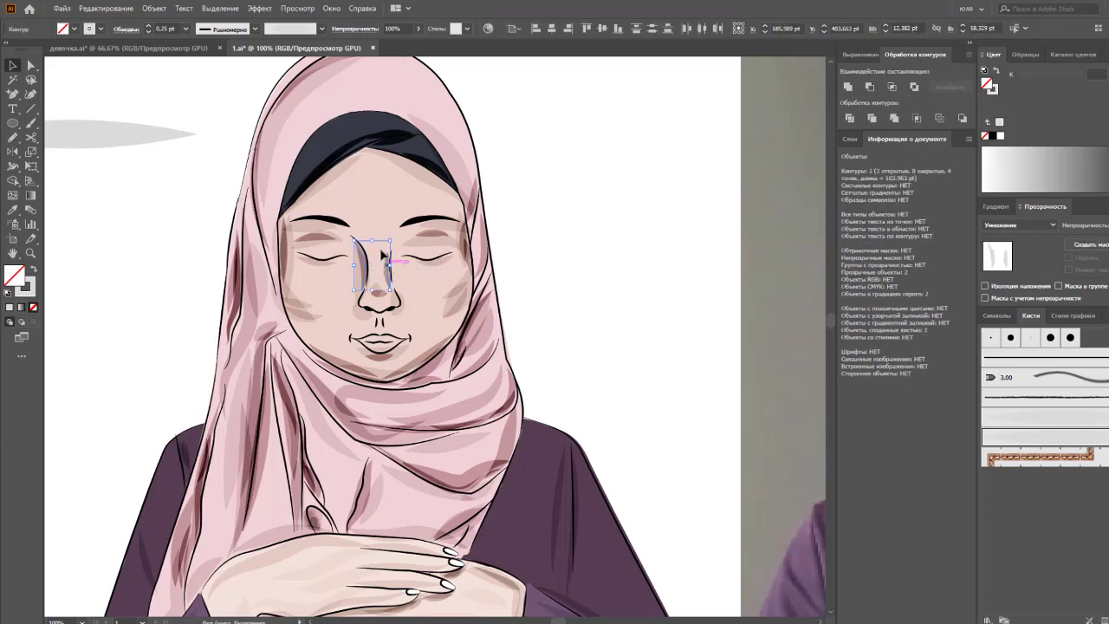
left_click(369, 260)
left_click(388, 269)
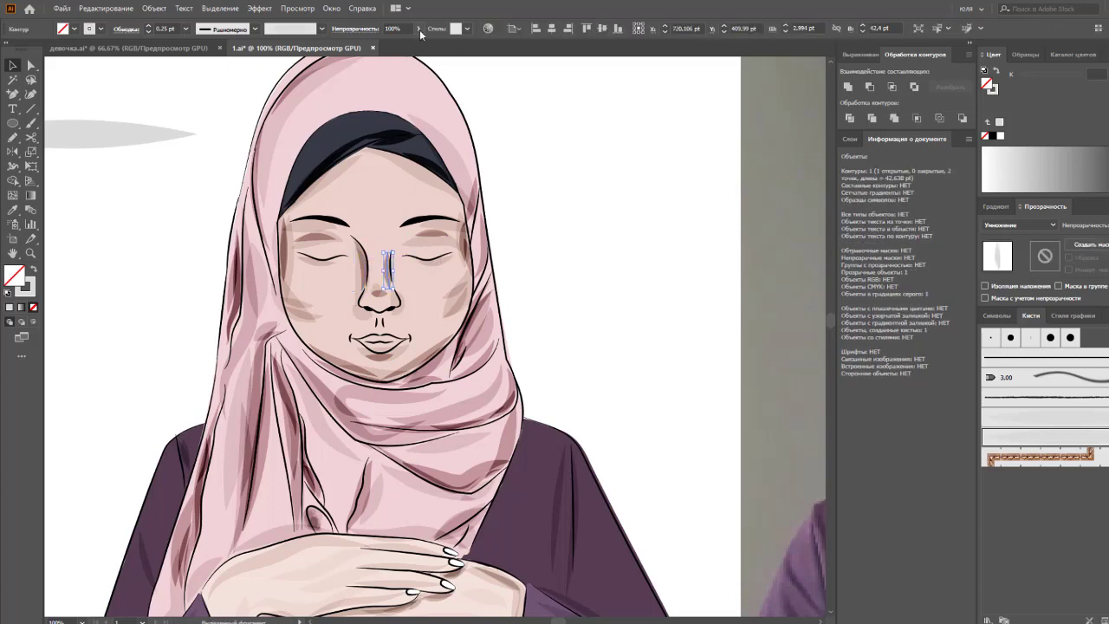
left_click_drag(397, 128, 286, 208)
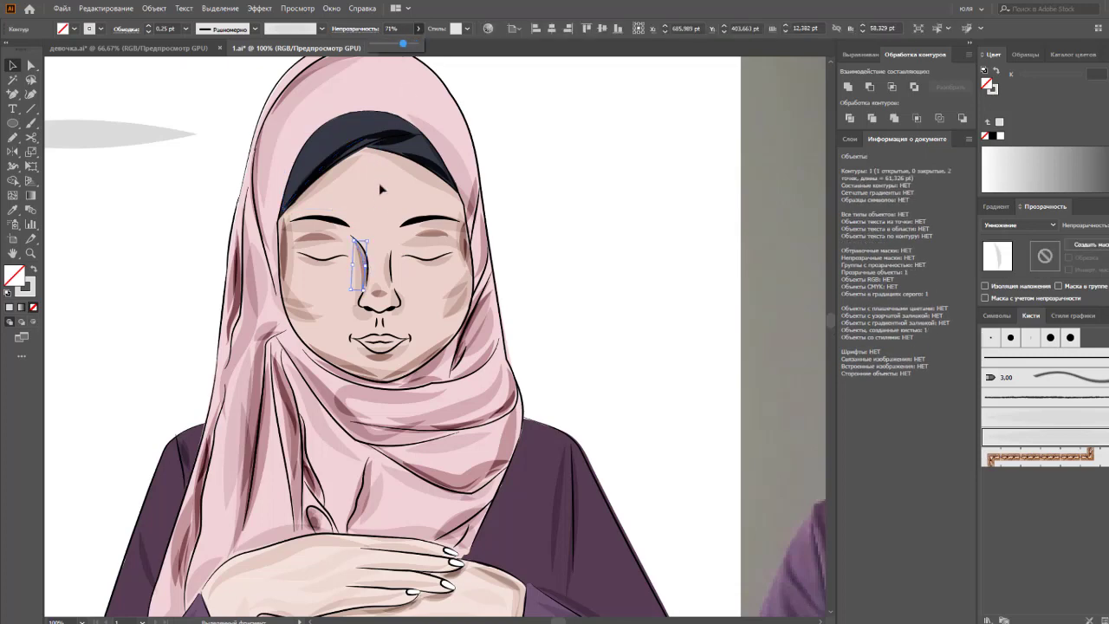
left_click(377, 260)
left_click(387, 363)
Step: Set the right chin shading stroke to 45% opacity
left_click(419, 28)
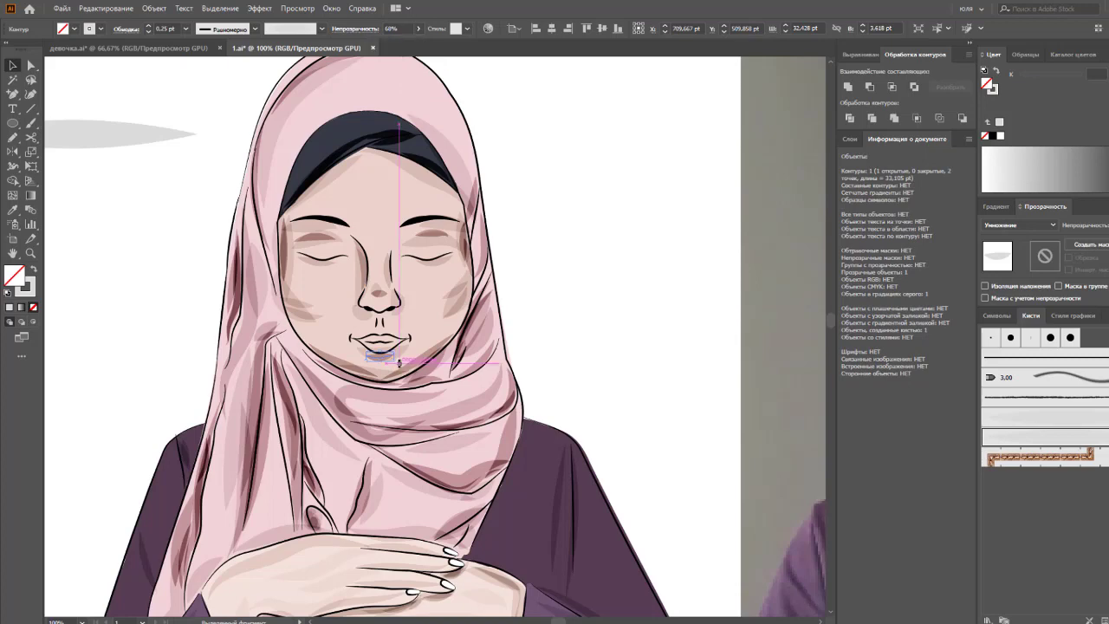
left_click_drag(454, 333, 364, 377)
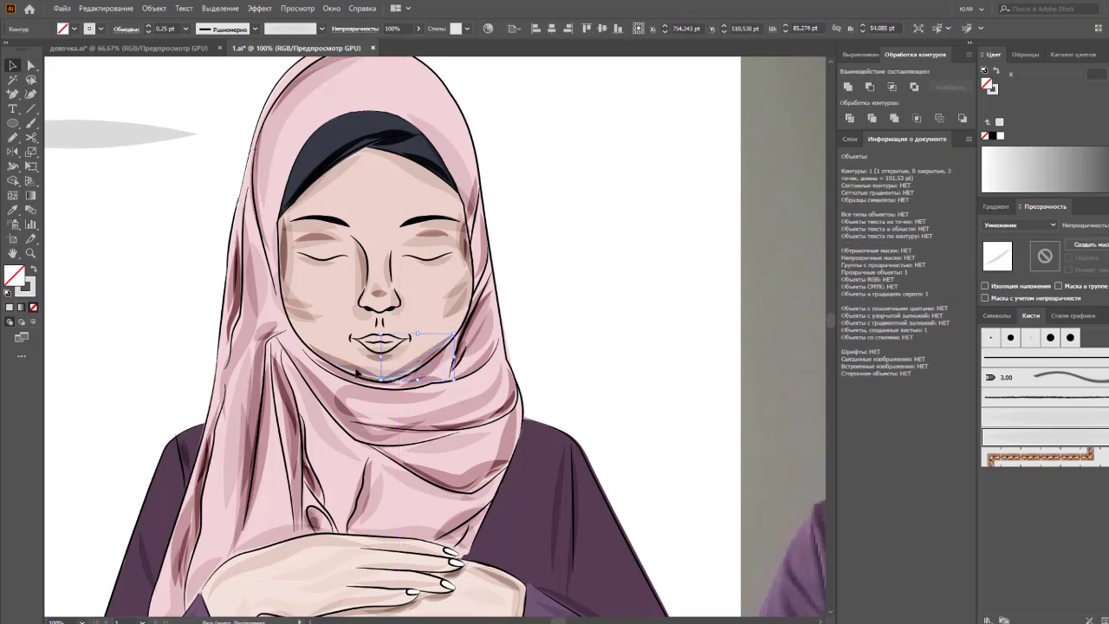
left_click(346, 362, "shift")
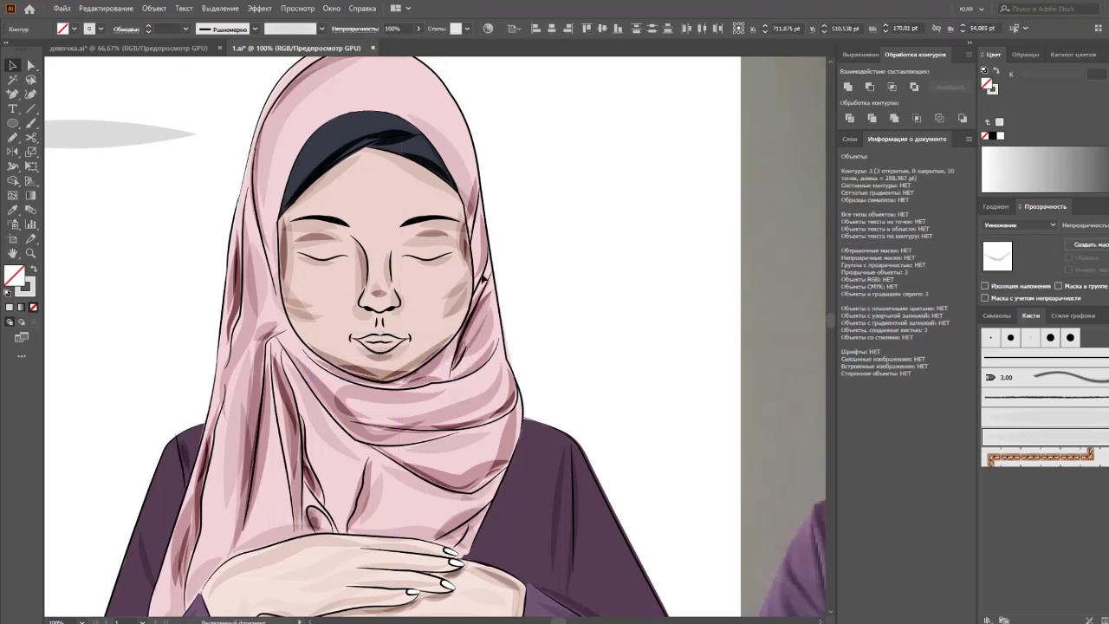
left_click(342, 360, "shift")
left_click(392, 28)
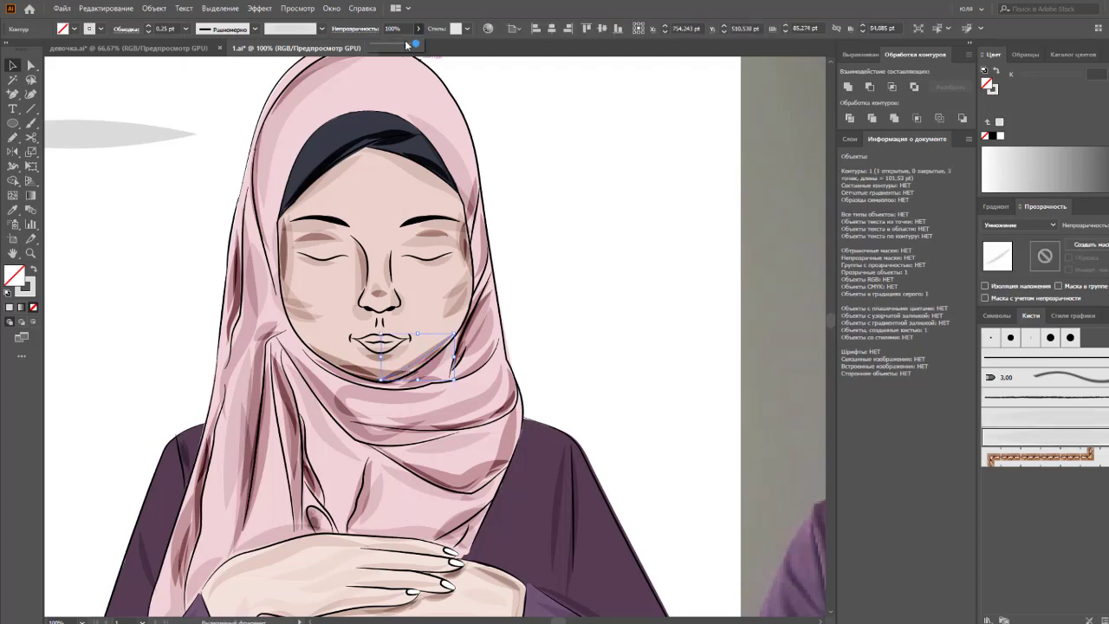
type("45")
key("Return")
Step: Fade the left chin stroke to 36%, undo, then settle it at 26% opacity
left_click(337, 363)
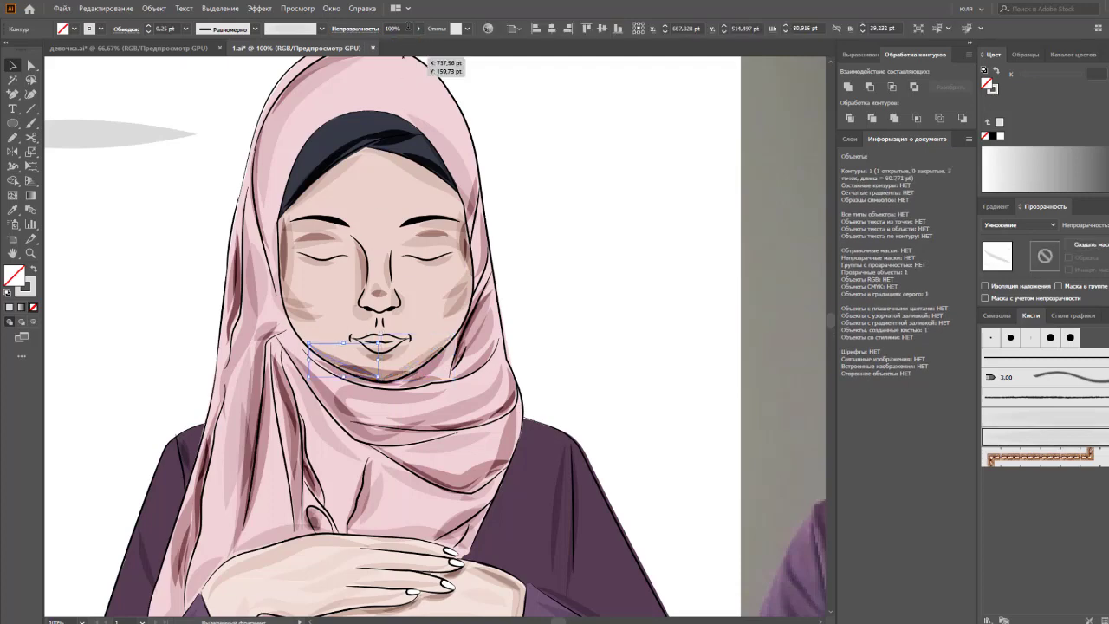
left_click_drag(400, 37, 384, 39)
left_click(507, 347)
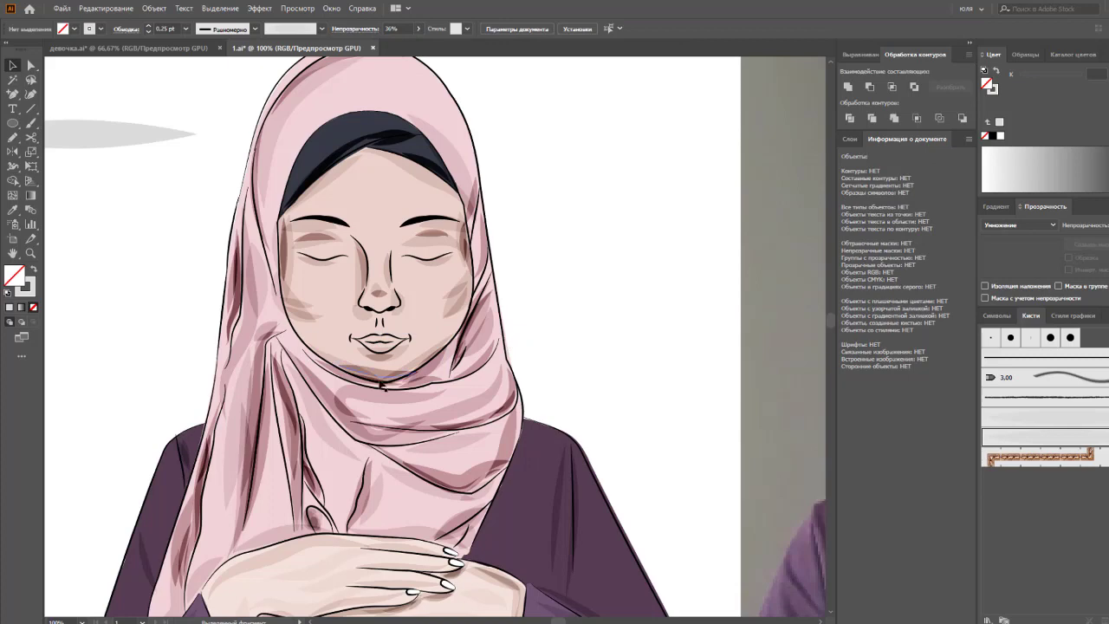
key("ctrl+z")
left_click_drag(388, 45, 385, 48)
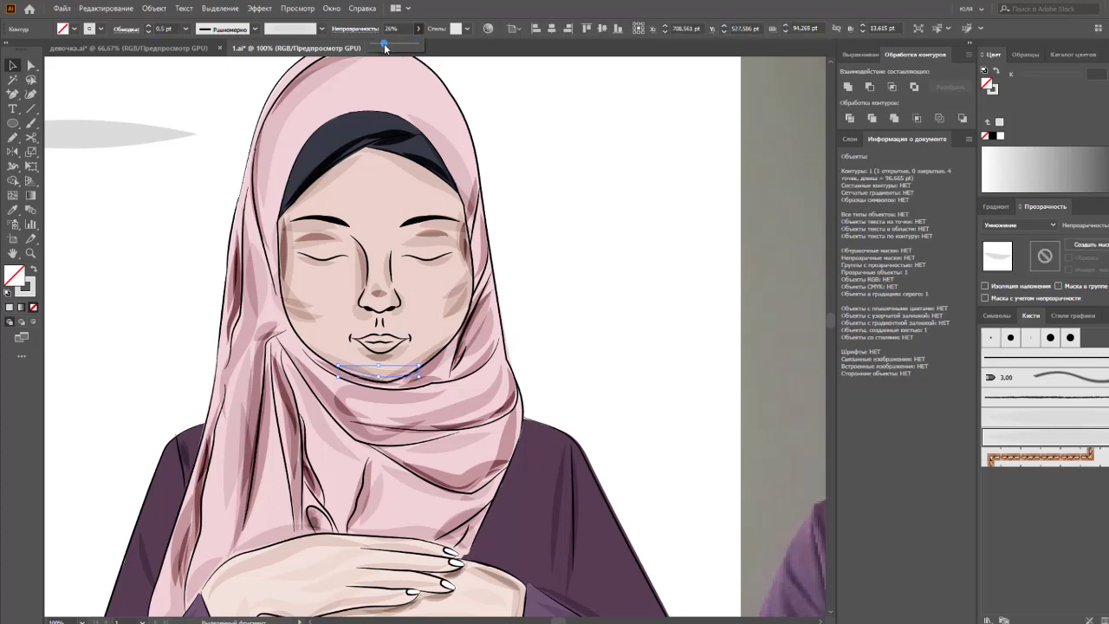
left_click(537, 248)
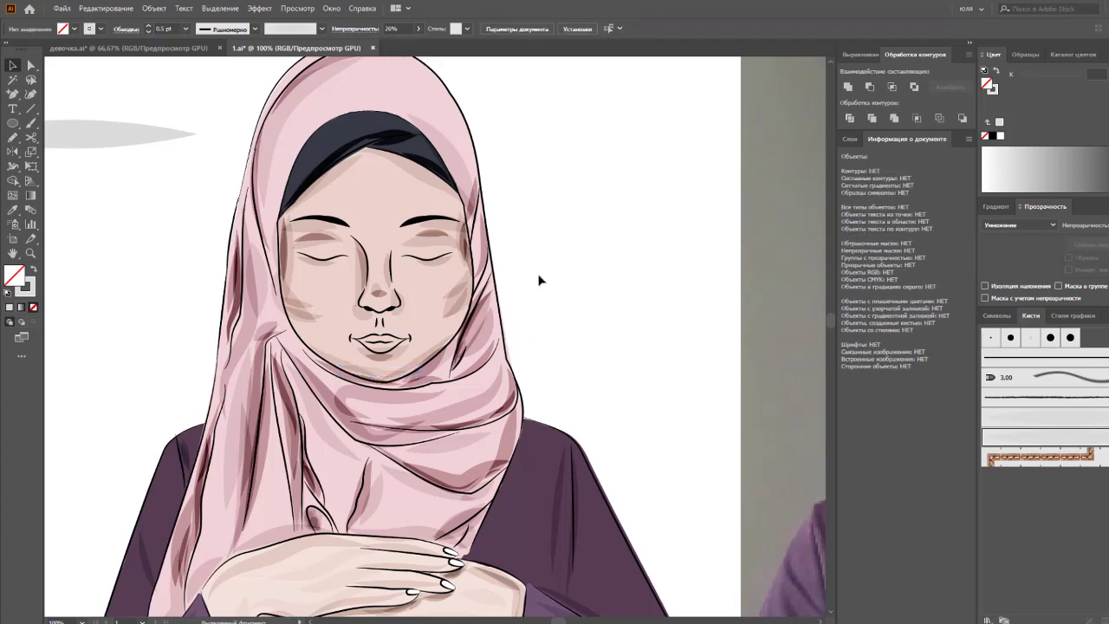
Step: Draw a shading stroke down the left face edge at 28% opacity
left_click_drag(287, 214, 287, 302)
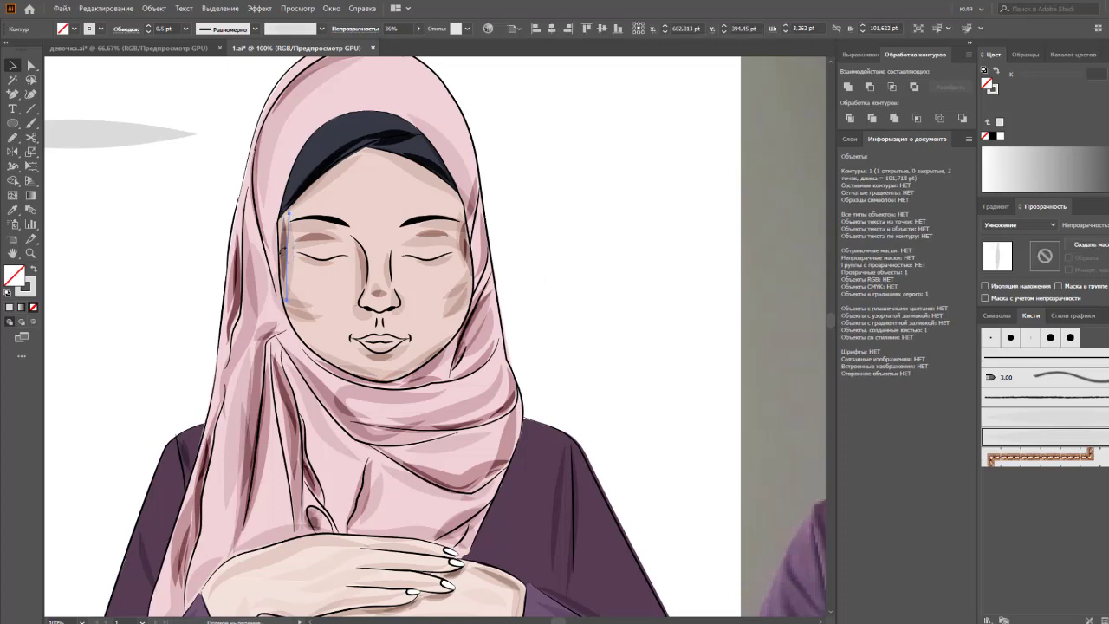
left_click_drag(287, 211, 280, 281)
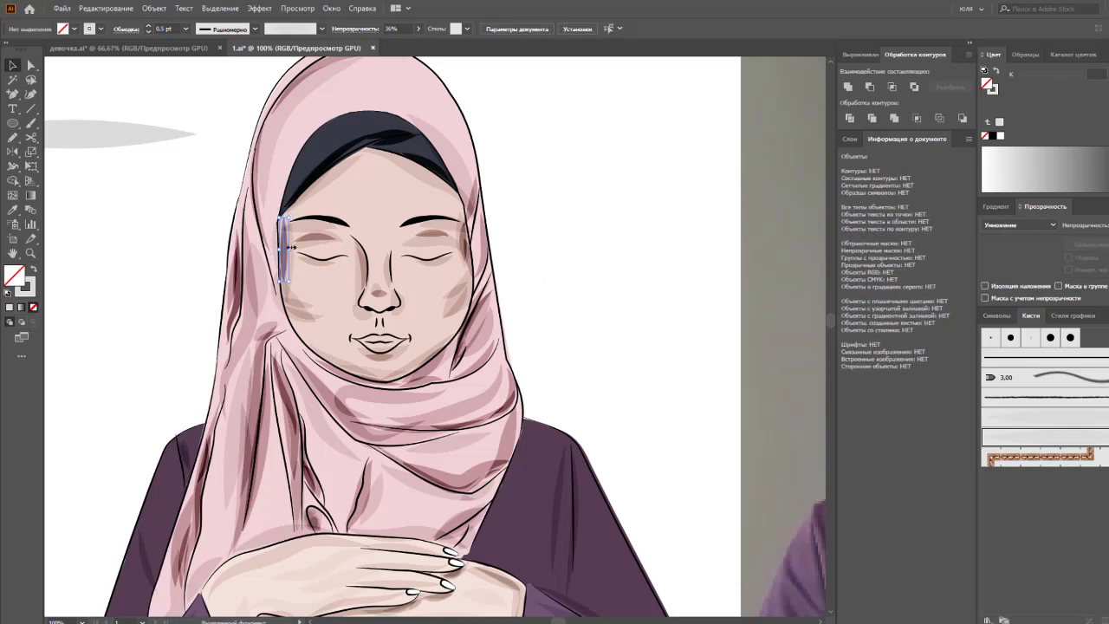
left_click(415, 30)
left_click_drag(381, 46, 387, 46)
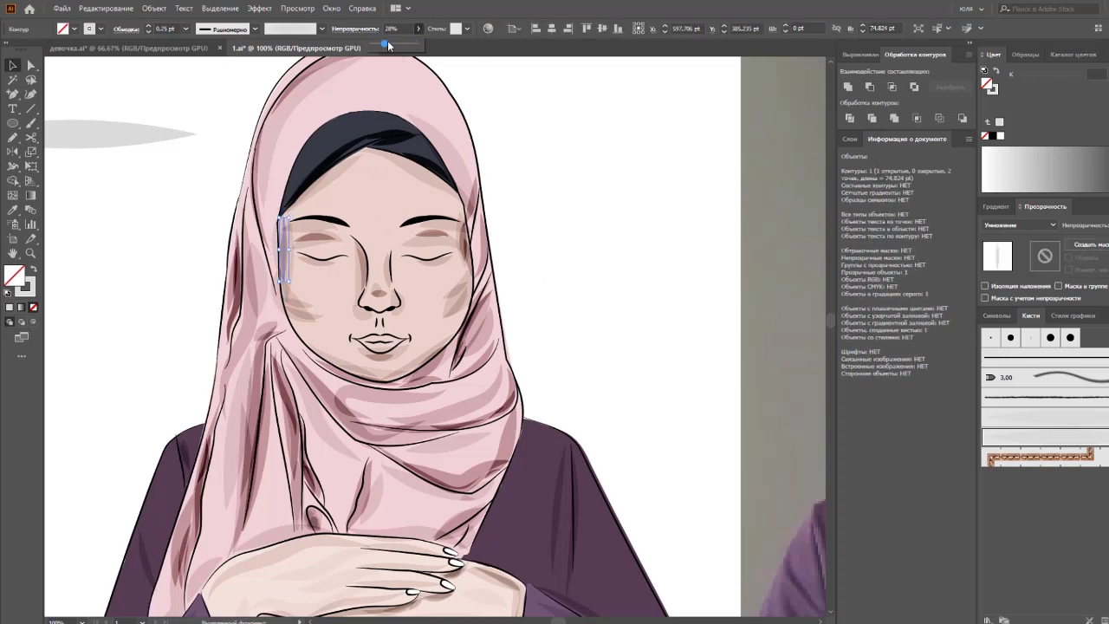
left_click(513, 209)
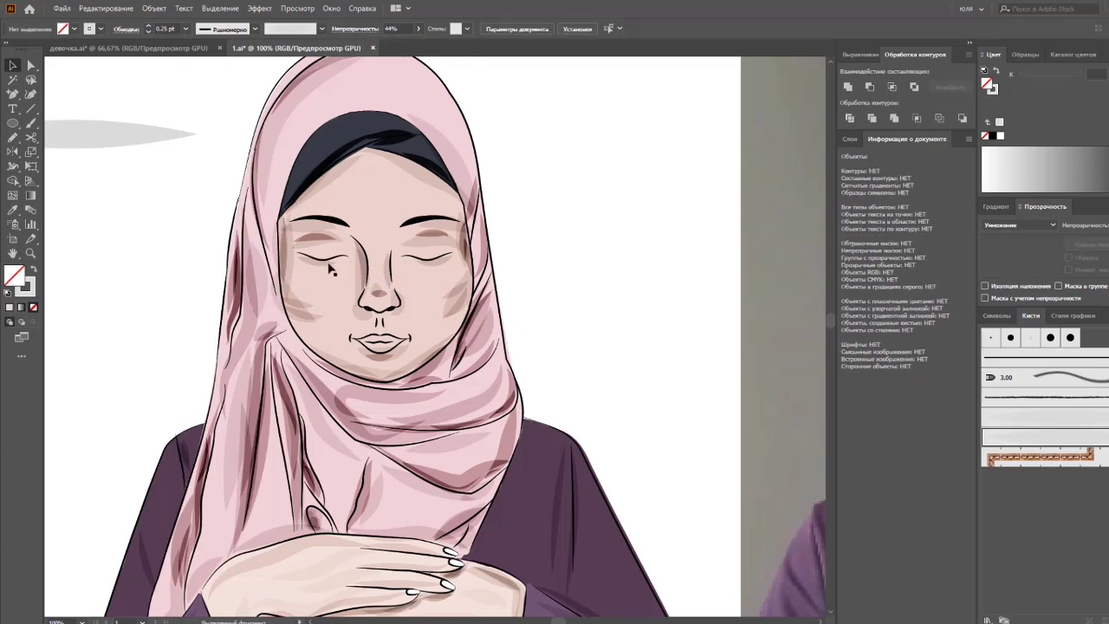
Step: Select and deselect the stroke over the headband
left_click(332, 186)
left_click(357, 177)
left_click(419, 176)
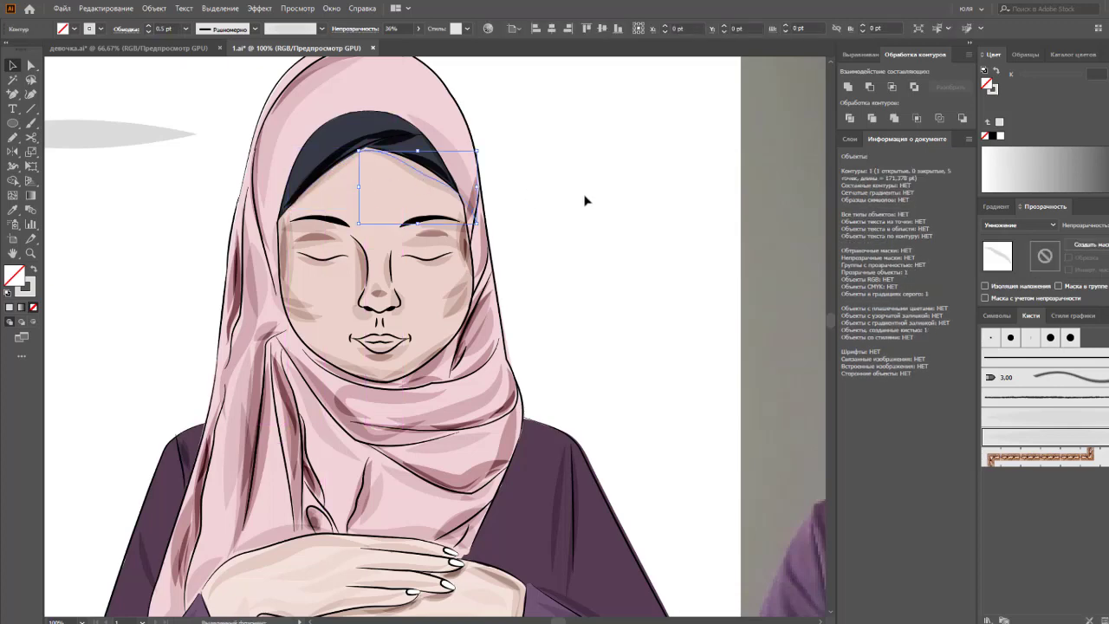
left_click(584, 201)
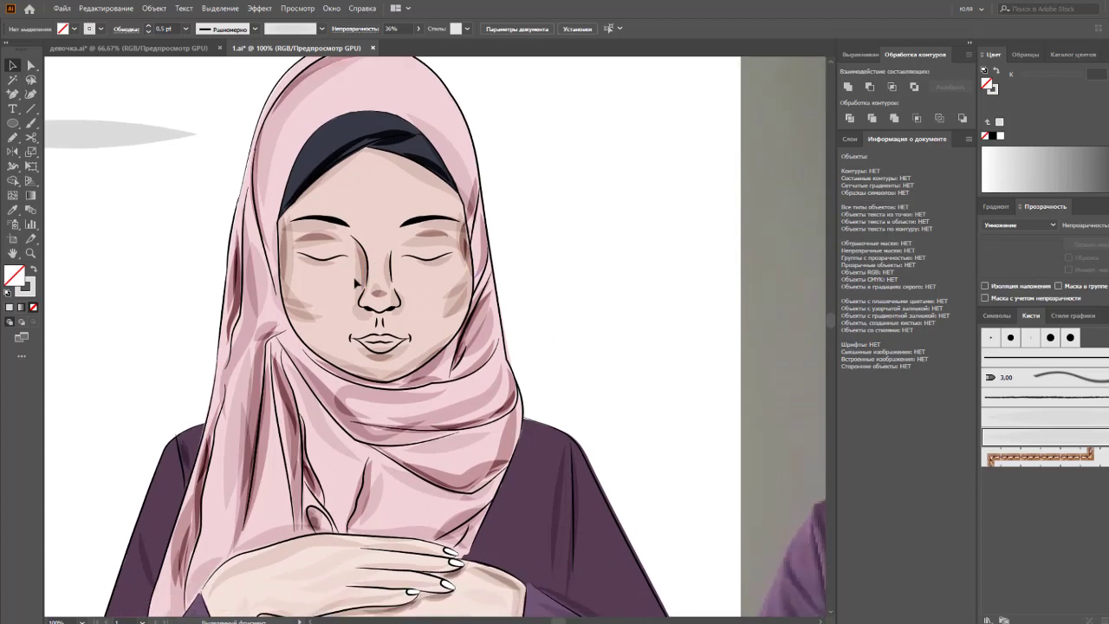
left_click_drag(294, 214, 454, 334)
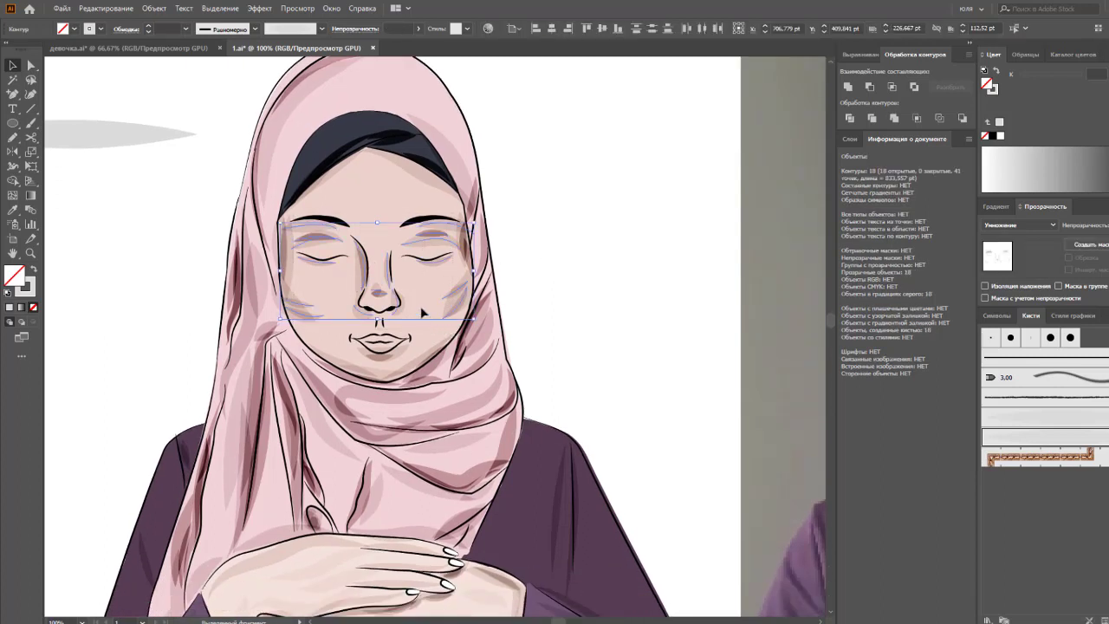
left_click(423, 312)
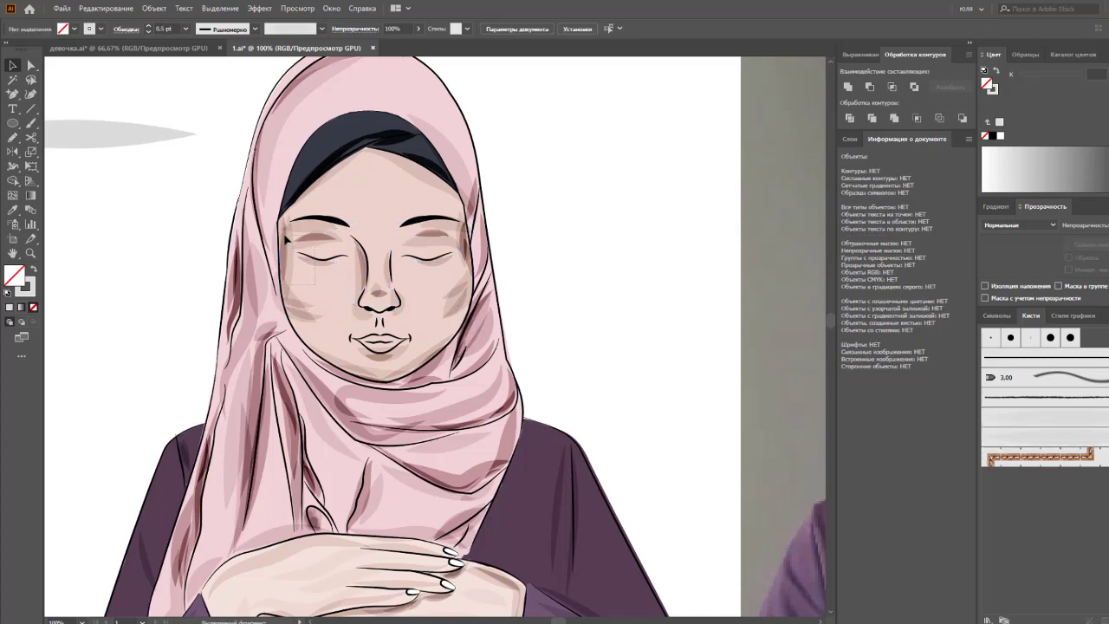
left_click(286, 241)
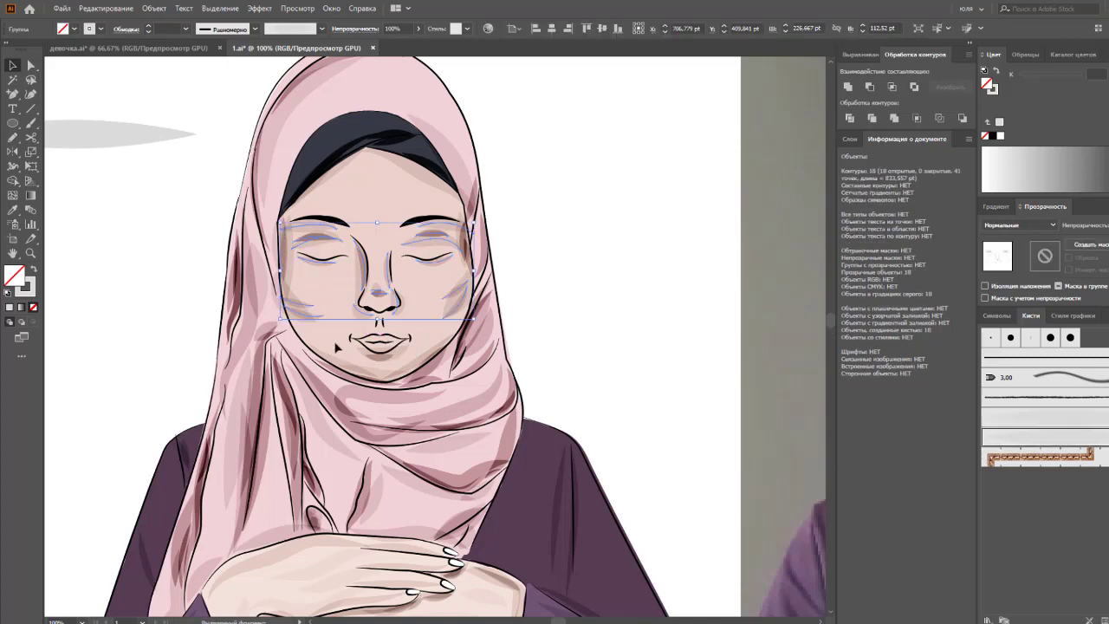
left_click(414, 370, "shift")
left_click(398, 314, "shift")
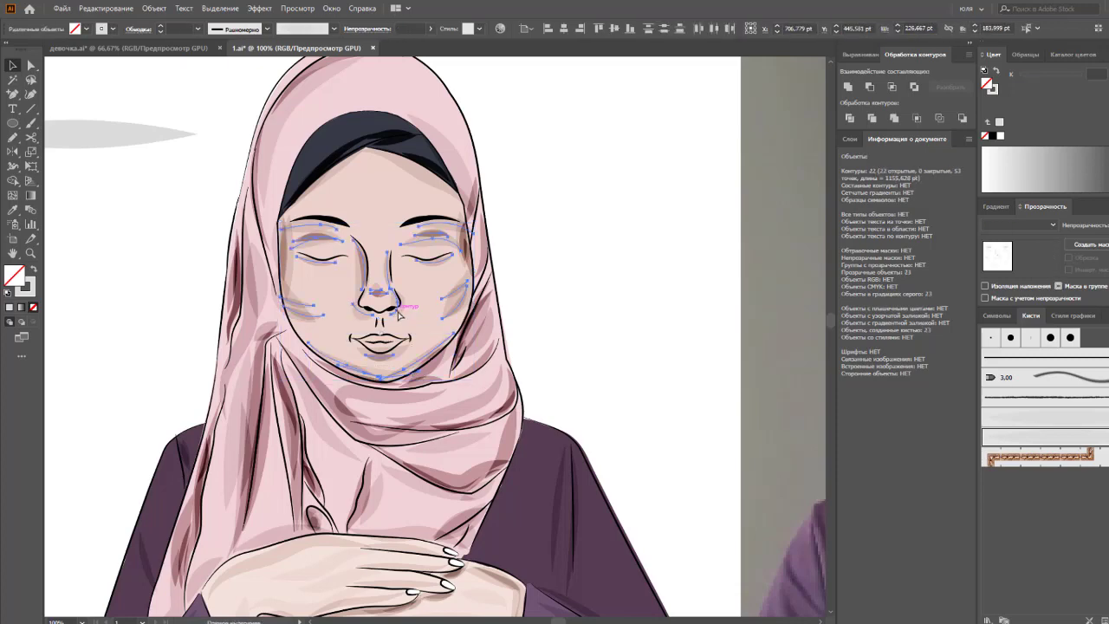
left_click(531, 260)
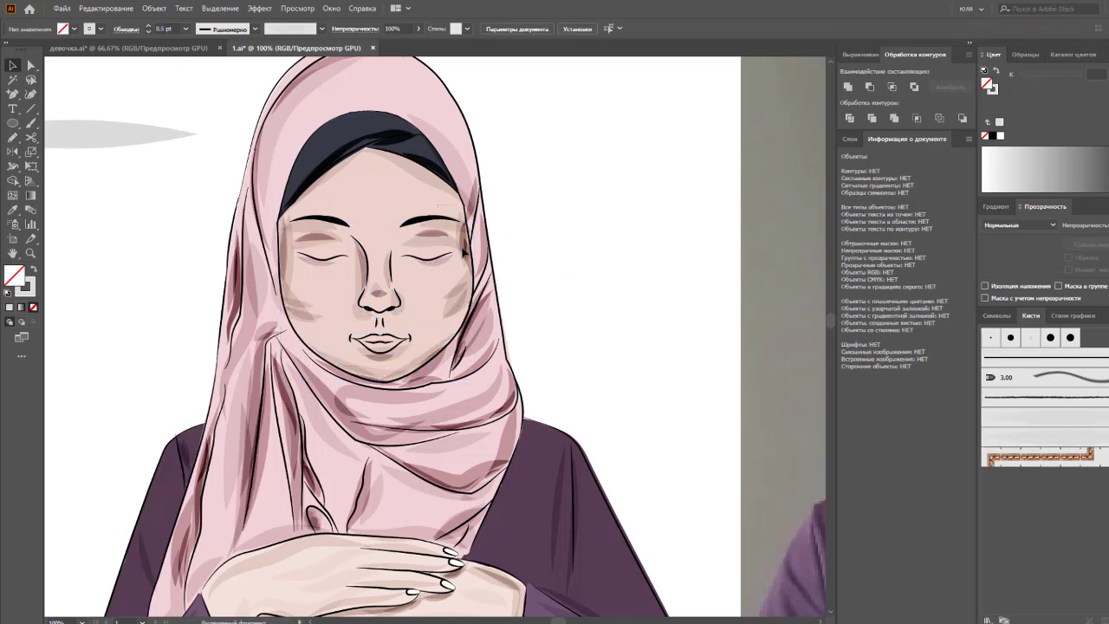
left_click_drag(322, 381, 541, 201)
mouse_move(436, 262)
left_mouse_down()
mouse_move(433, 241)
mouse_move(436, 262)
left_mouse_up()
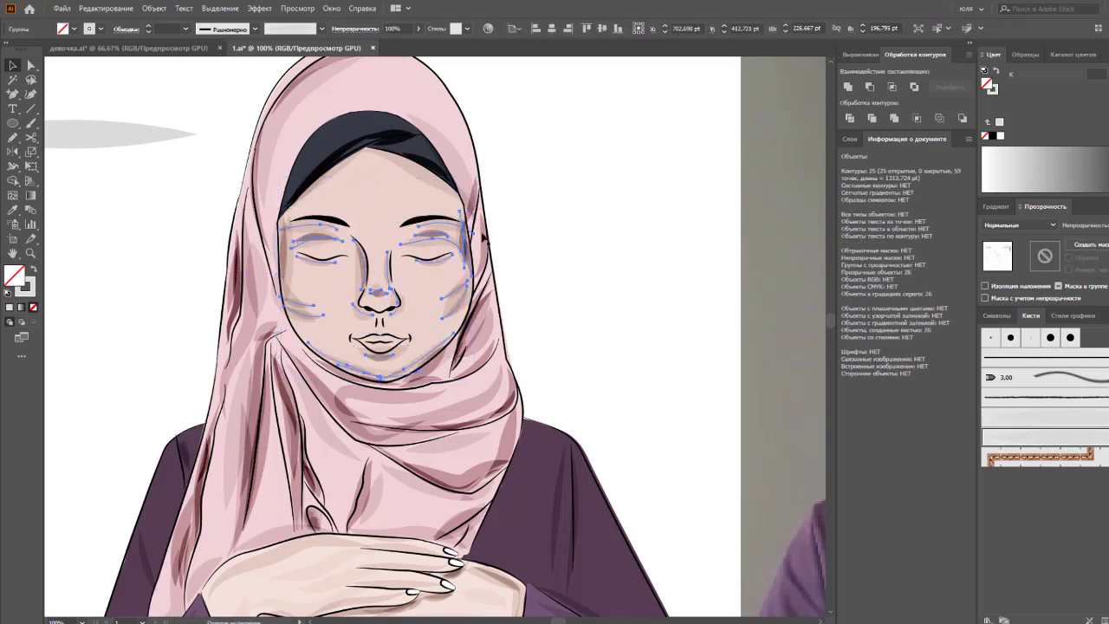
Step: Show the Layers panel and toggle the shading layer's visibility off and on
left_click(853, 139)
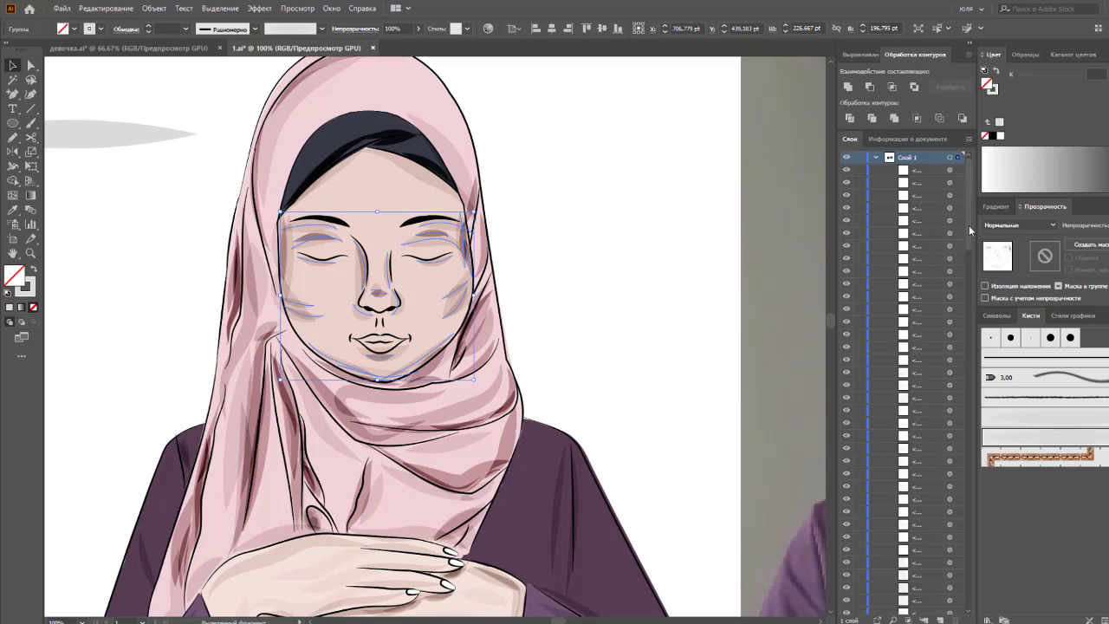
mouse_move(969, 226)
left_mouse_down()
mouse_move(970, 594)
mouse_move(969, 437)
left_mouse_up()
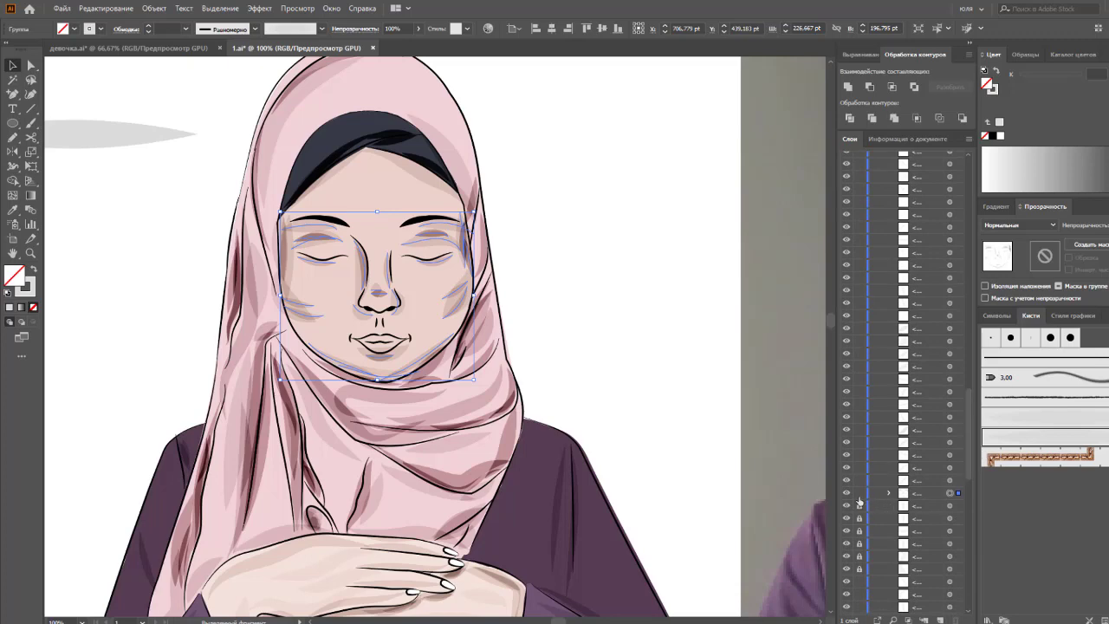
left_click(847, 494)
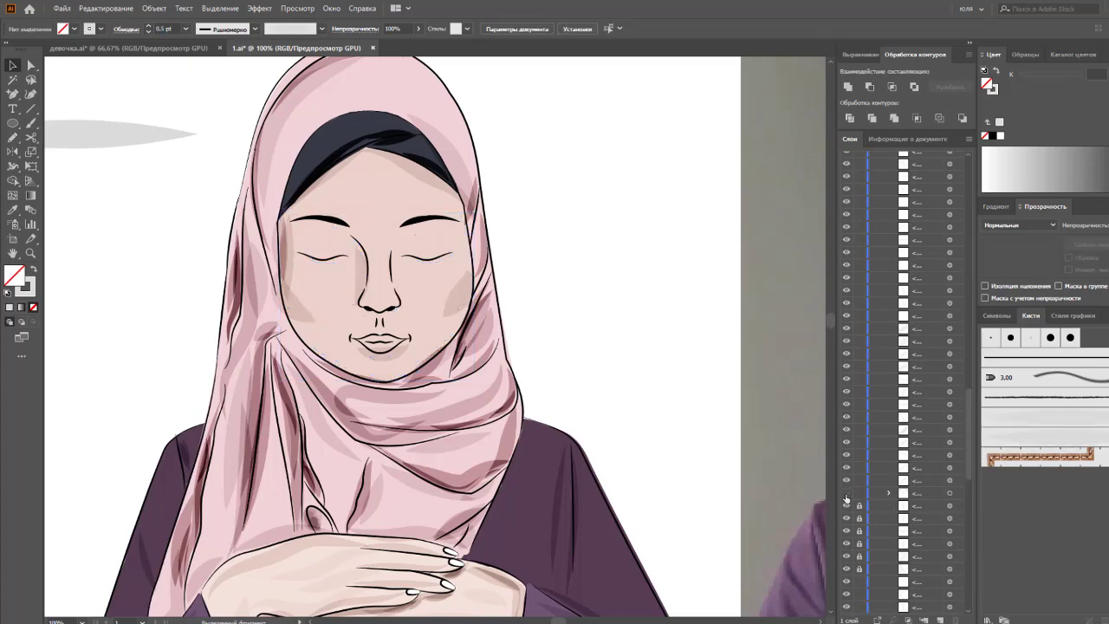
left_click(847, 494)
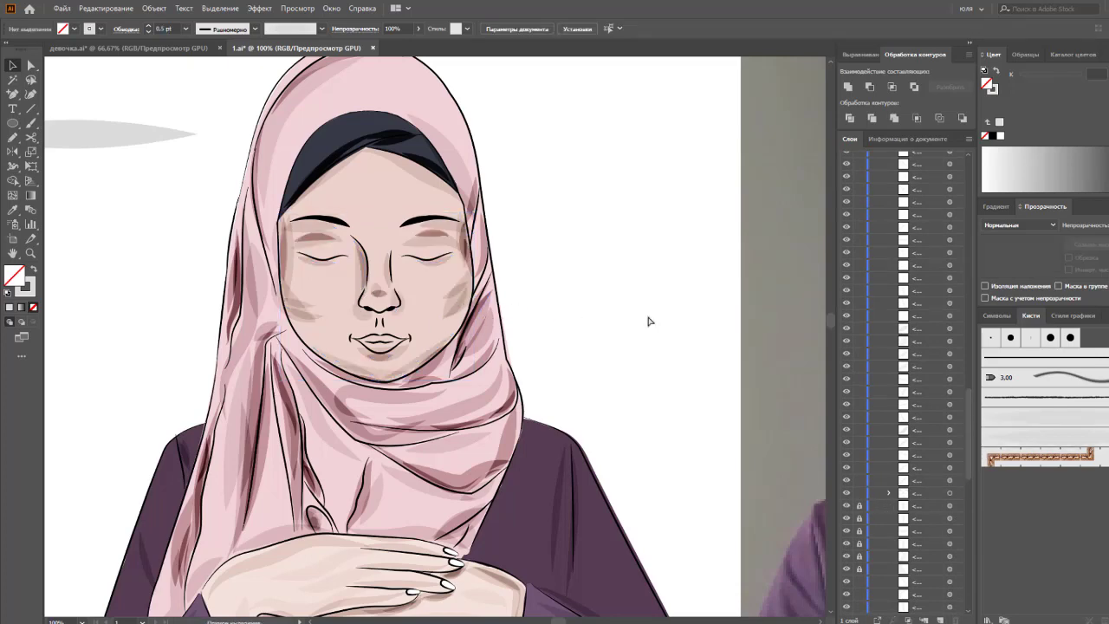
Step: Select the face shading objects and group them with Ctrl+G
key("ctrl+a")
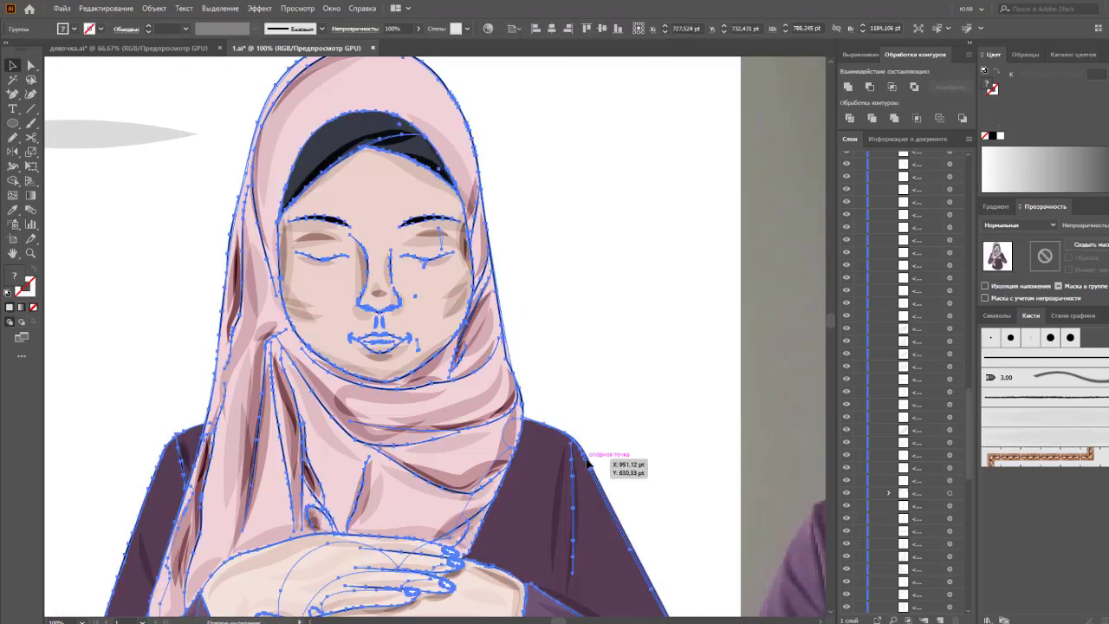
left_click(790, 564)
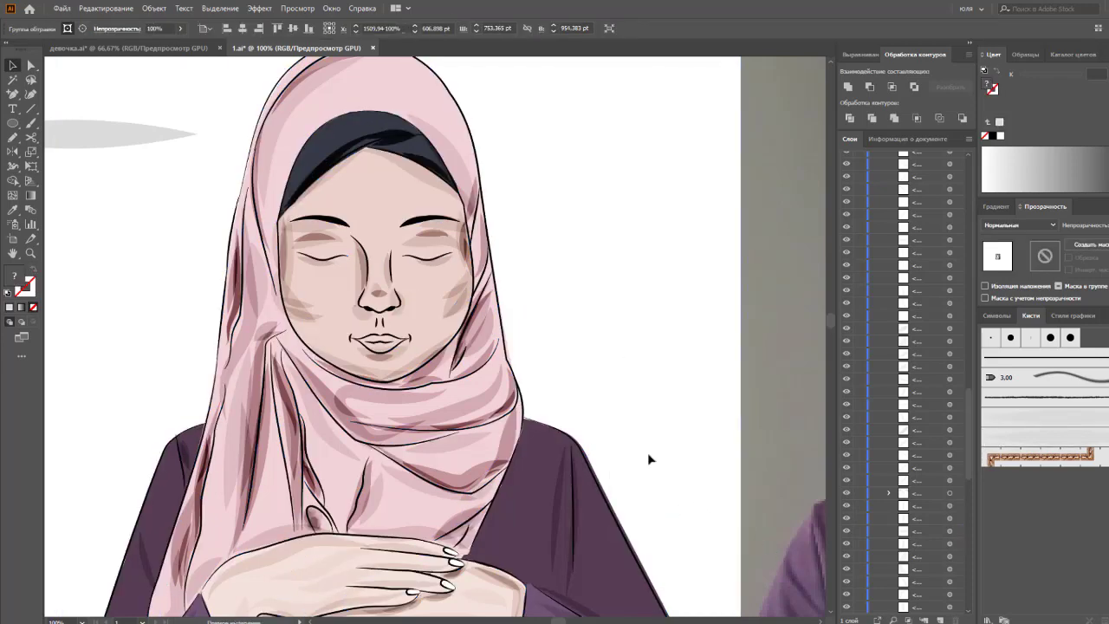
left_click(647, 453)
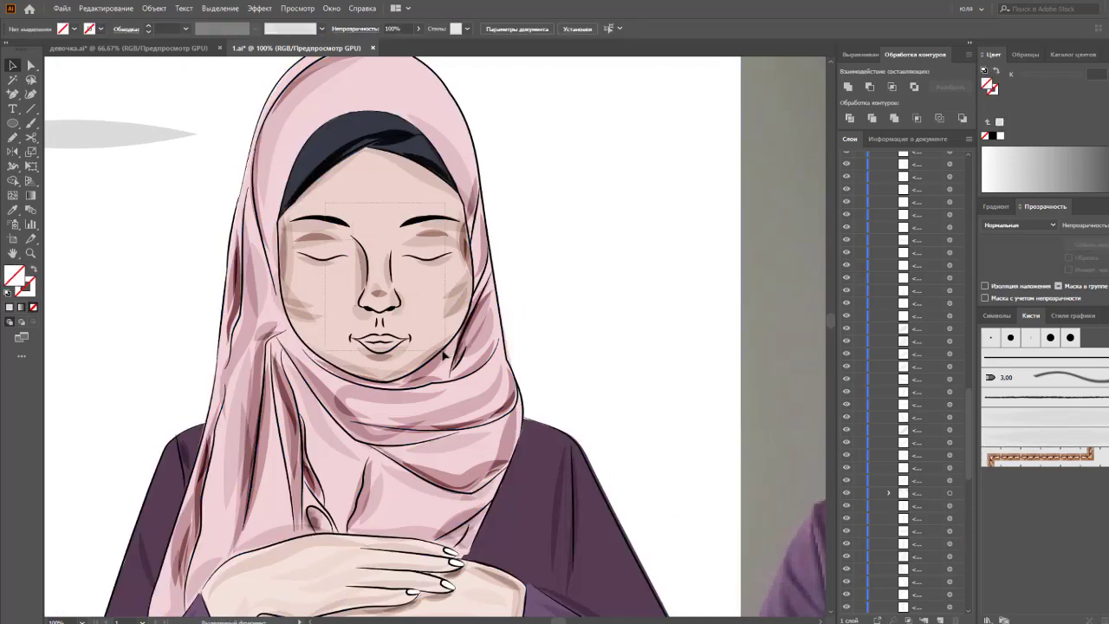
left_click(367, 362)
key("ctrl+g")
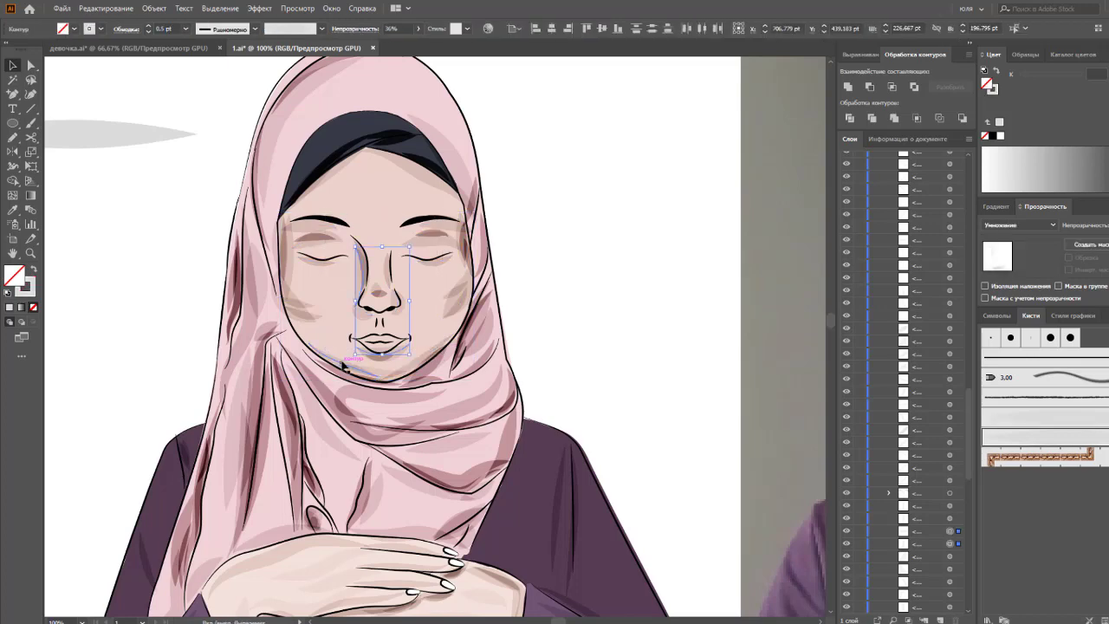
left_click(333, 203)
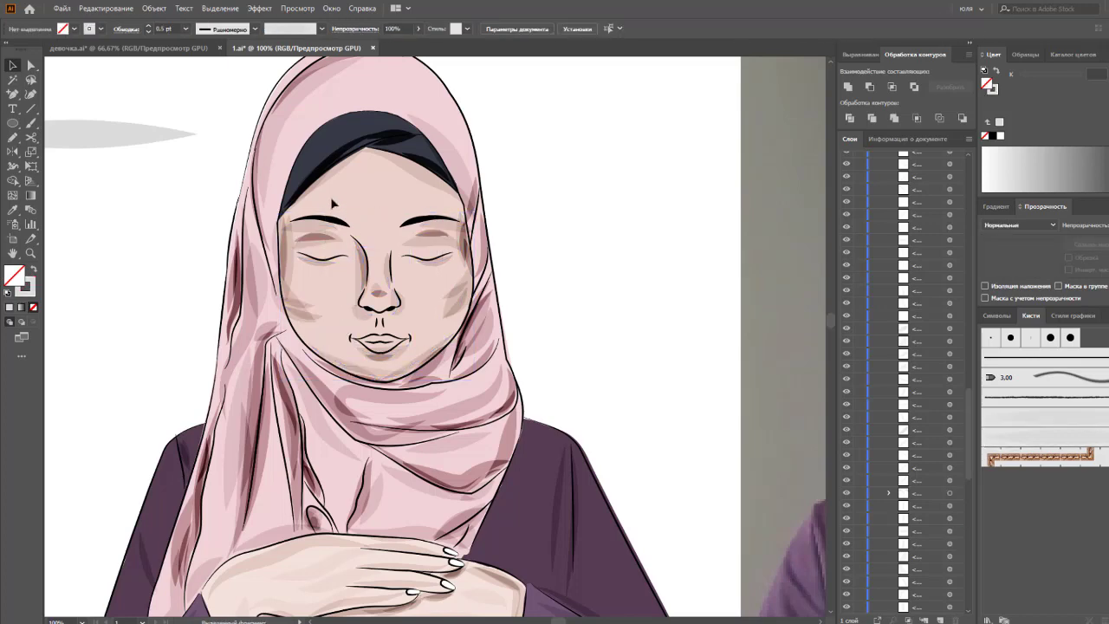
left_click(431, 334)
Step: Marquee-select all the face shading strokes and group them
key("ctrl+g")
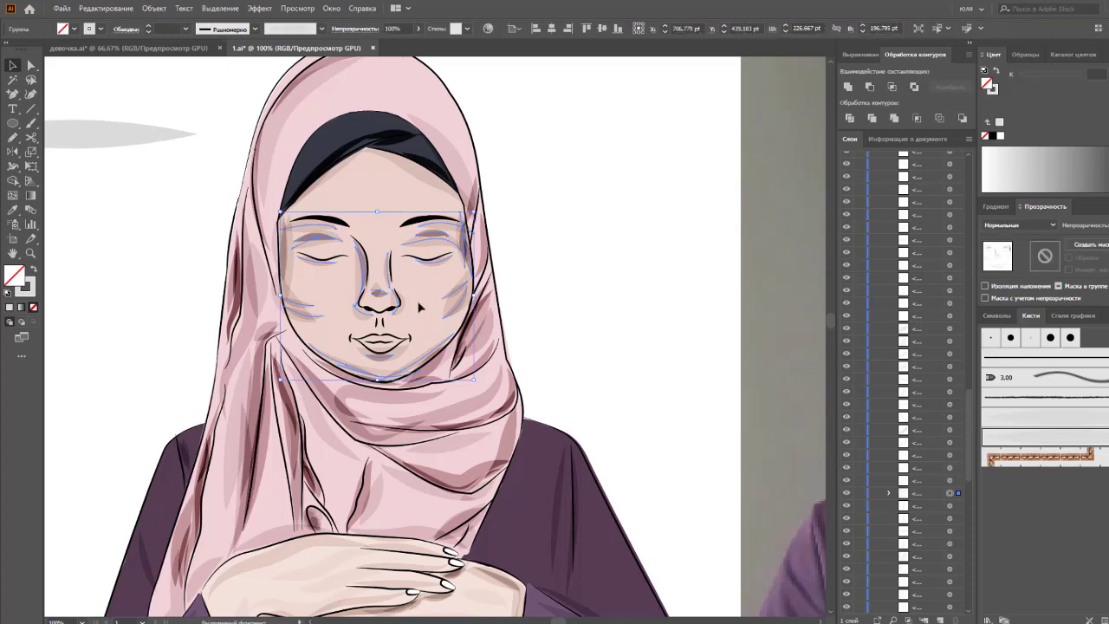
mouse_move(403, 312)
left_mouse_down()
mouse_move(618, 297)
mouse_move(393, 313)
left_mouse_up()
left_click(322, 283)
left_click_drag(287, 252, 297, 300)
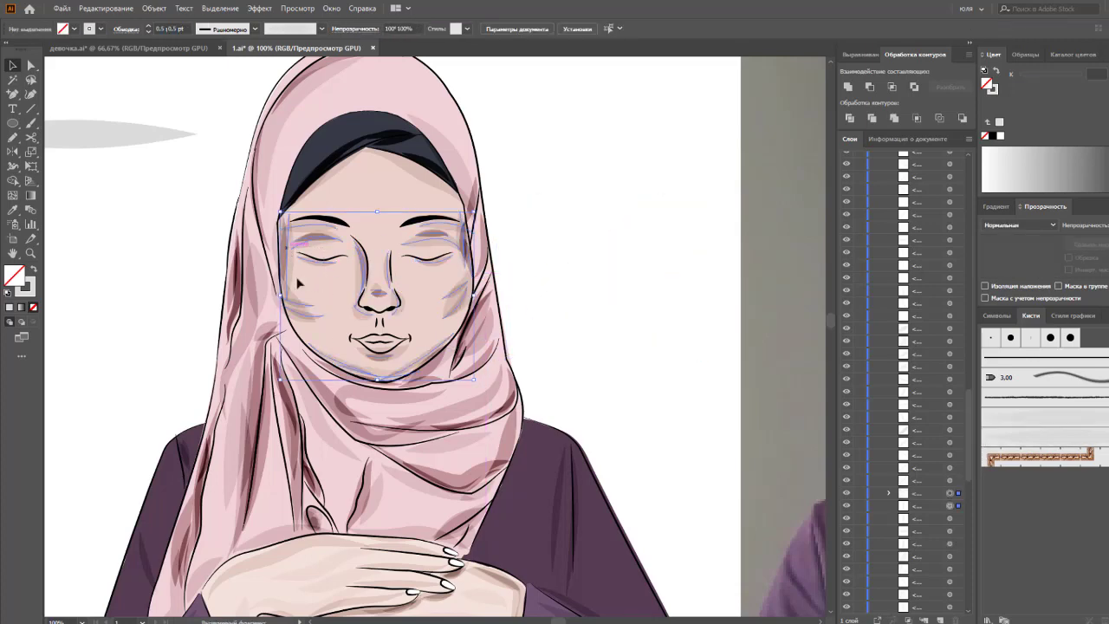
key("ctrl+g")
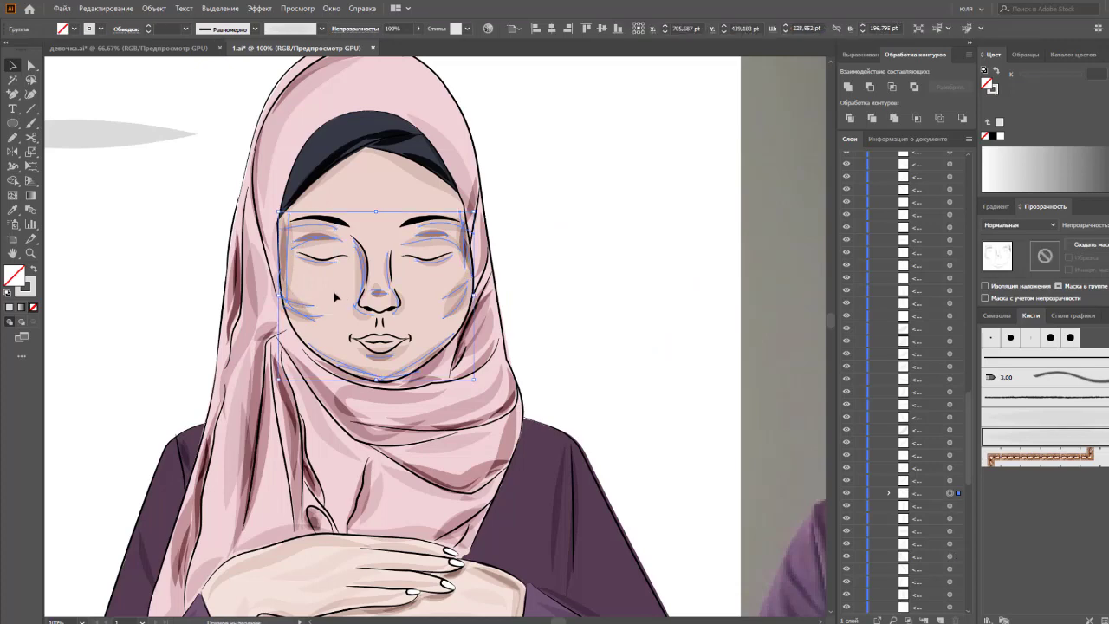
Step: Move the face shading group aside to compare, then restore it onto the face
left_click(545, 297)
mouse_move(473, 286)
left_mouse_down()
mouse_move(604, 265)
mouse_move(734, 273)
left_mouse_up()
left_click_drag(577, 266, 309, 284)
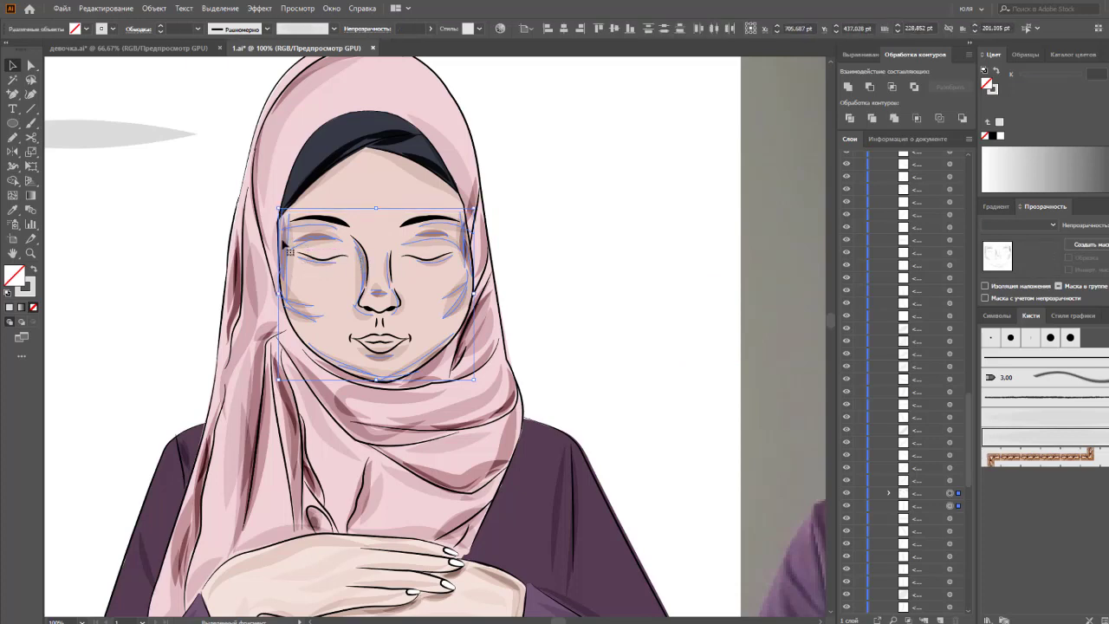
mouse_move(286, 281)
left_mouse_down()
mouse_move(546, 286)
mouse_move(283, 279)
mouse_move(561, 297)
left_mouse_up()
key("ctrl+z")
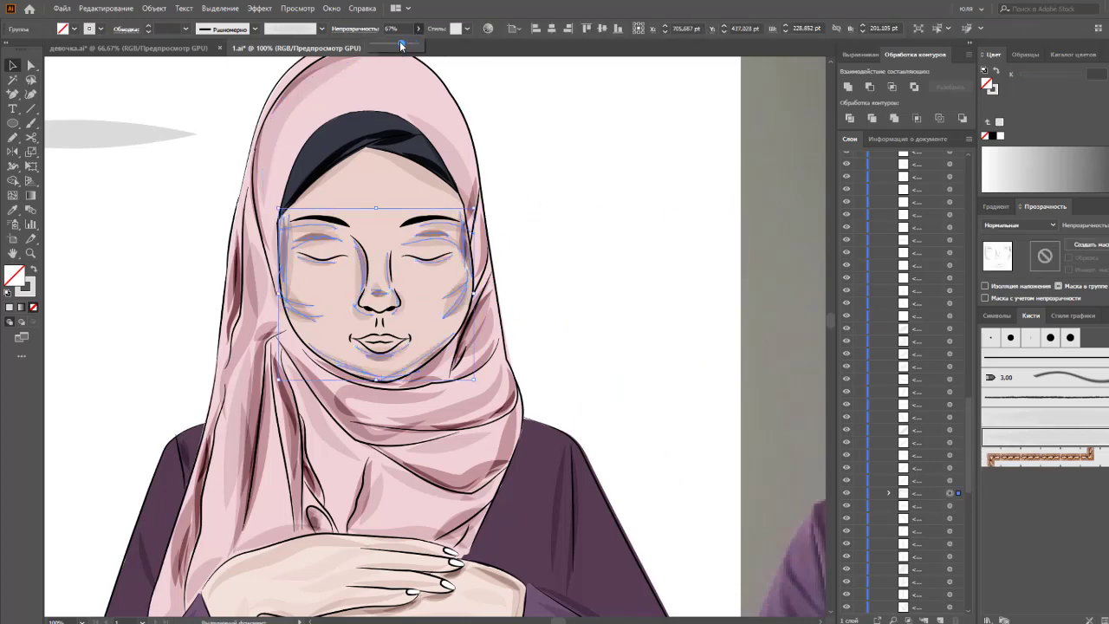
left_click(569, 191)
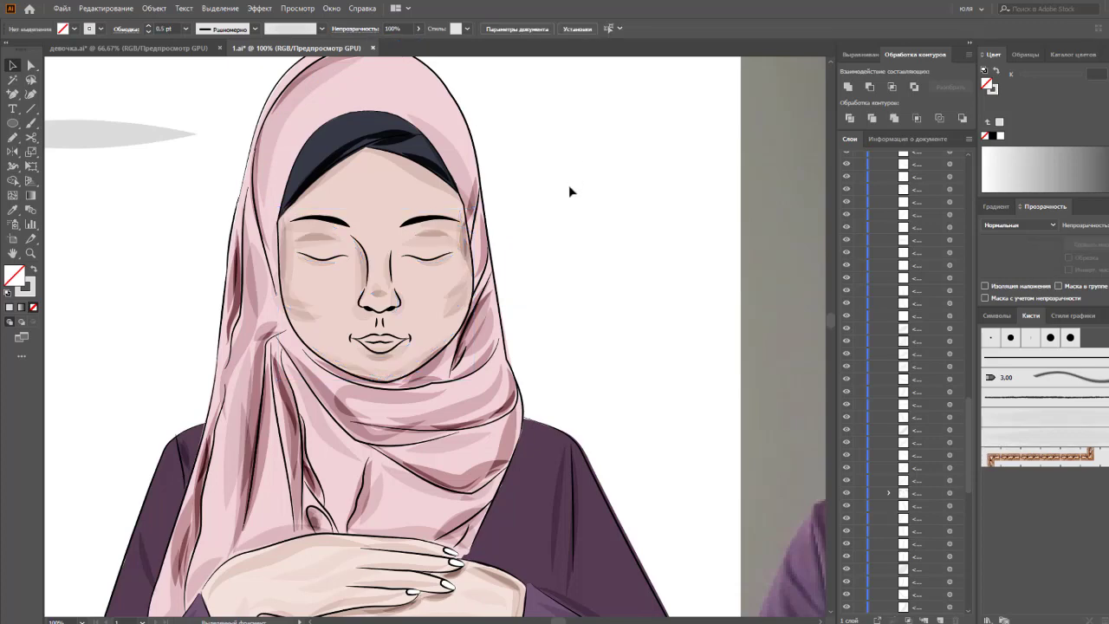
Step: Zoom and pan to compare the portrait with the reference photo, checking the face shading group
key("ctrl+0")
key("ctrl+minus")
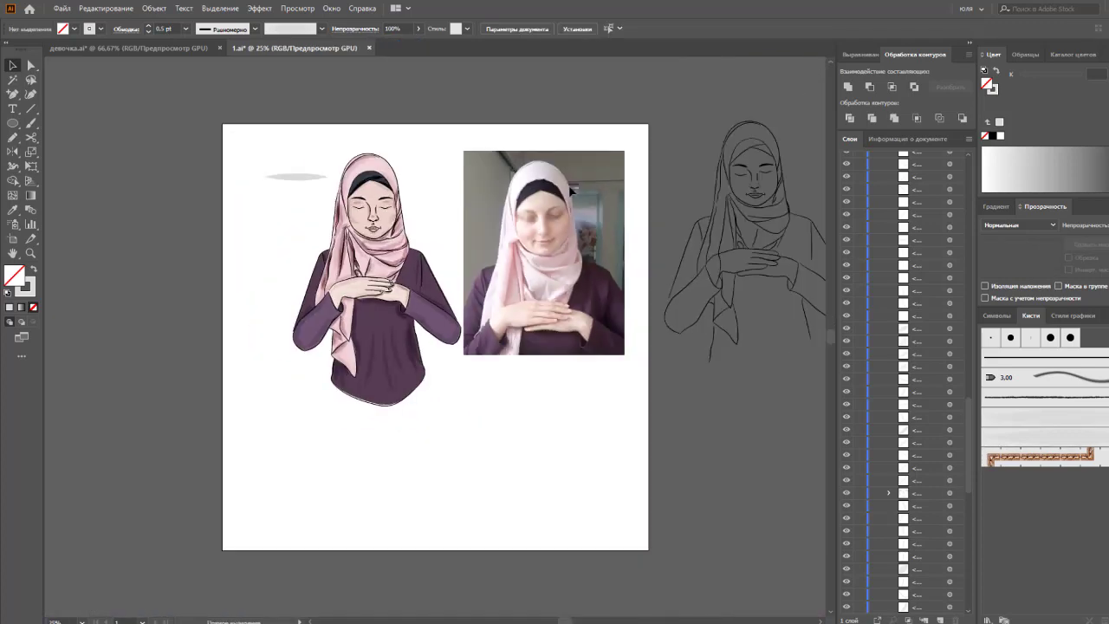
key("ctrl+equal")
left_click_drag(435, 182, 461, 201)
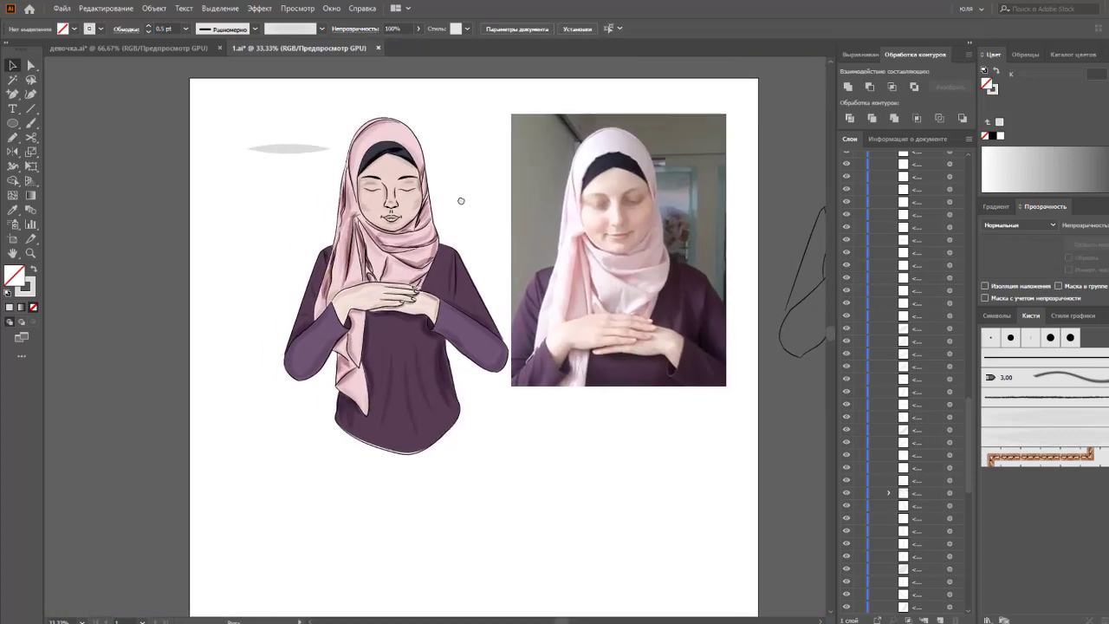
key("ctrl+equal")
key("ctrl+equal")
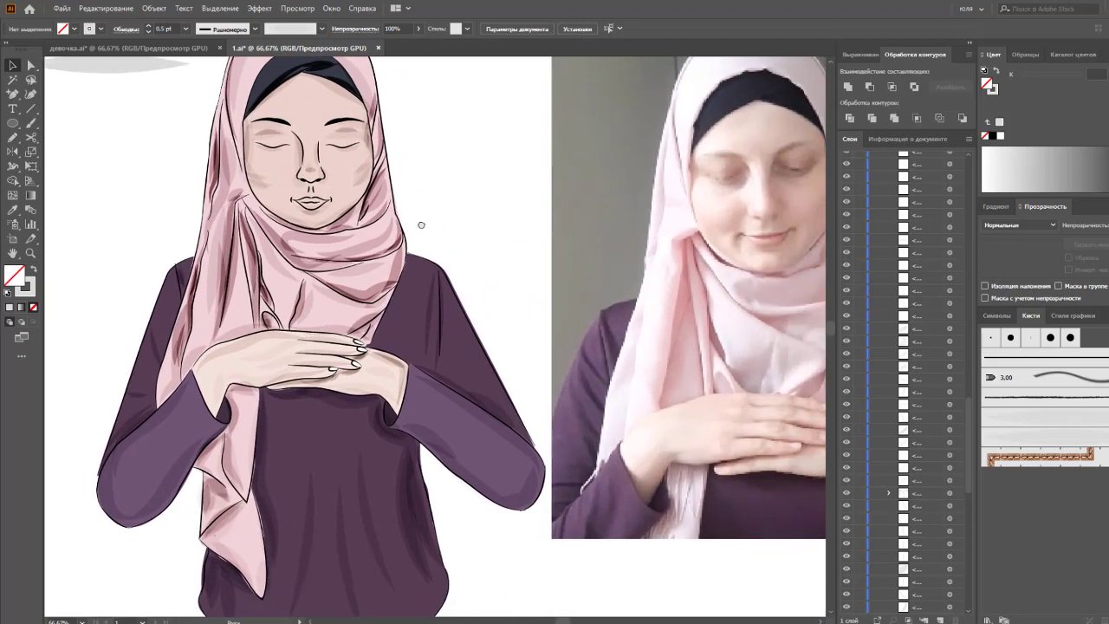
left_click_drag(421, 225, 454, 235)
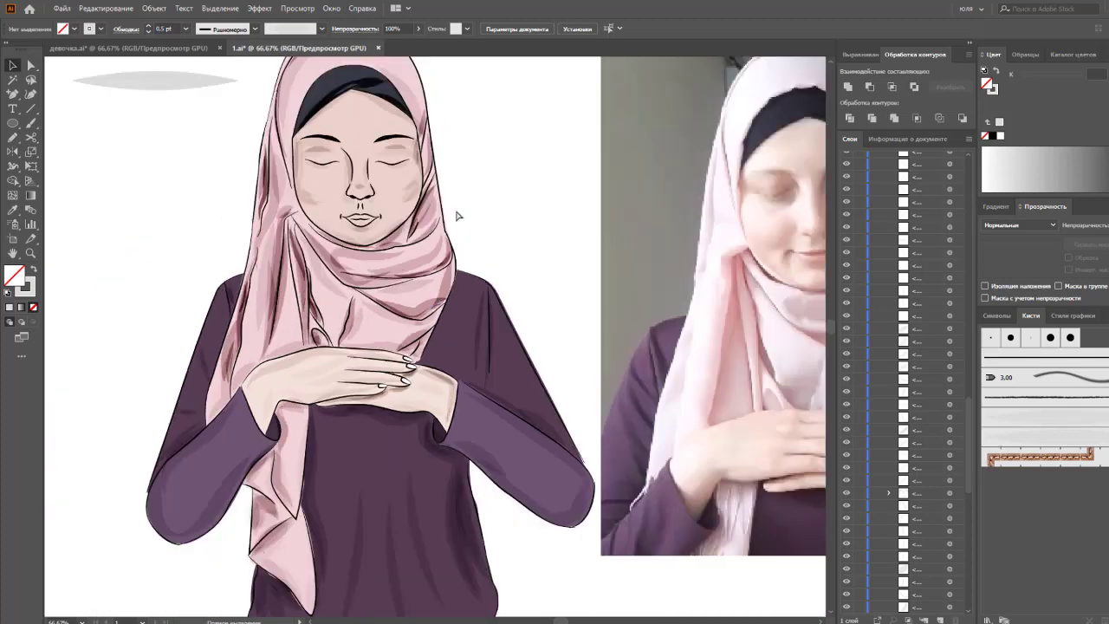
left_click_drag(468, 184, 459, 221)
key("ctrl+minus")
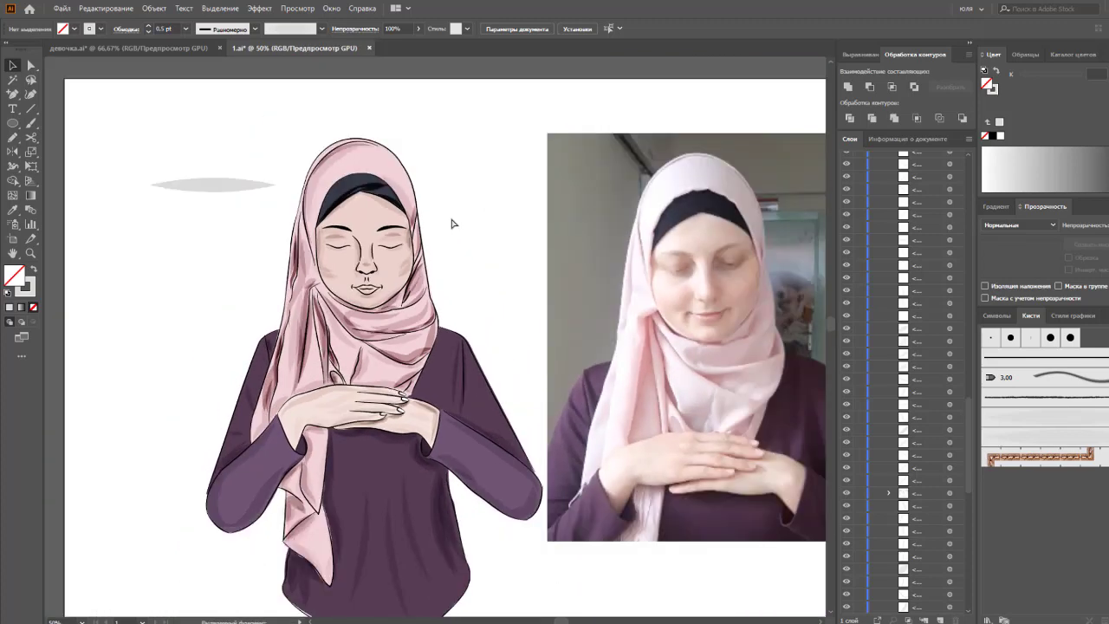
left_click(391, 244)
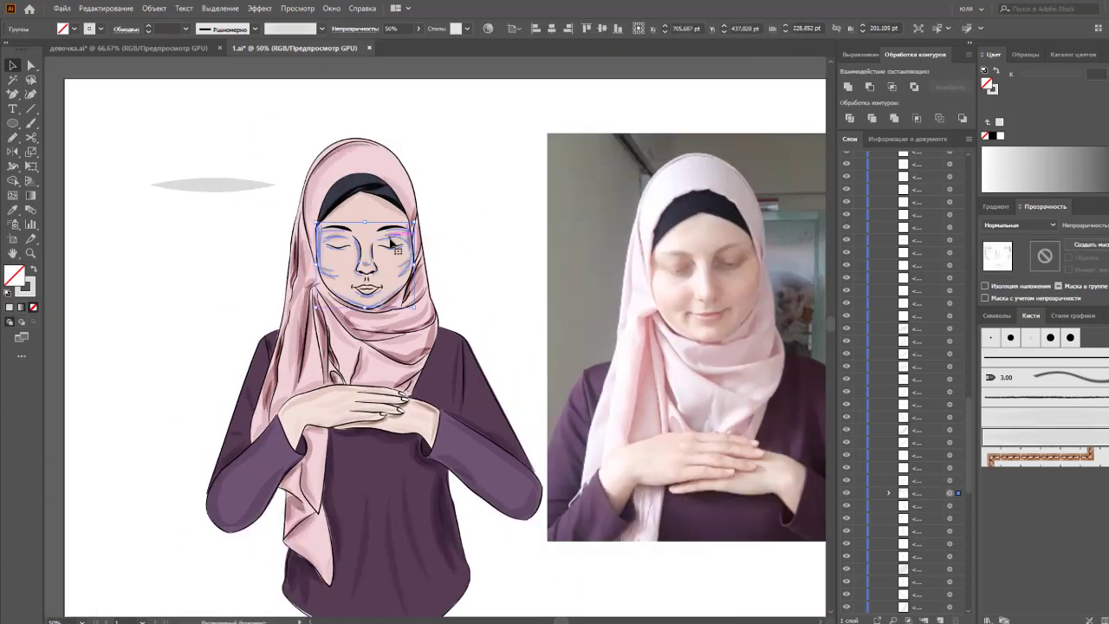
left_click(457, 288)
scroll(457, 288, "down", 1)
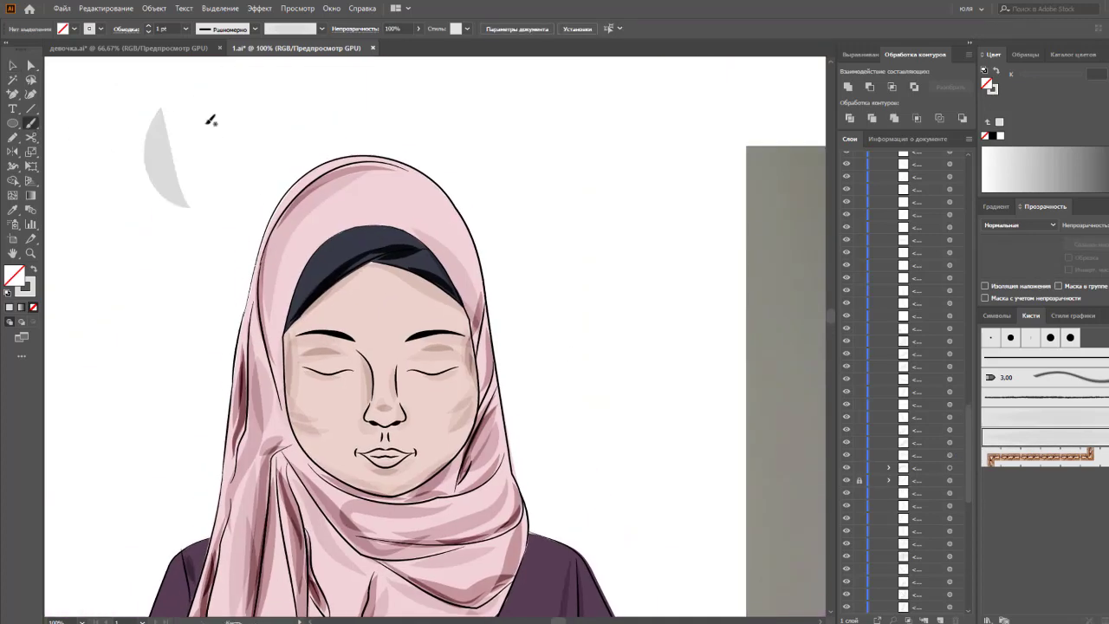
Step: Set the grey crescent stroke weight to 0.25 pt
key("v")
left_click(169, 152)
left_click(185, 29)
left_click(199, 75)
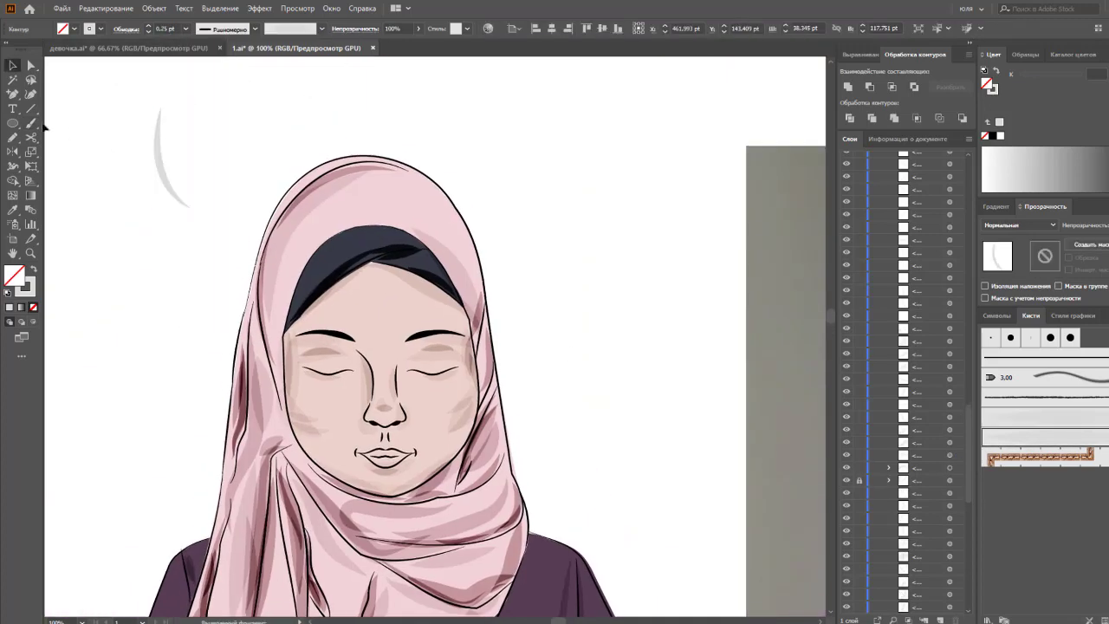
Step: Raise the top edge of the dark headband to make it taller
left_click(32, 122)
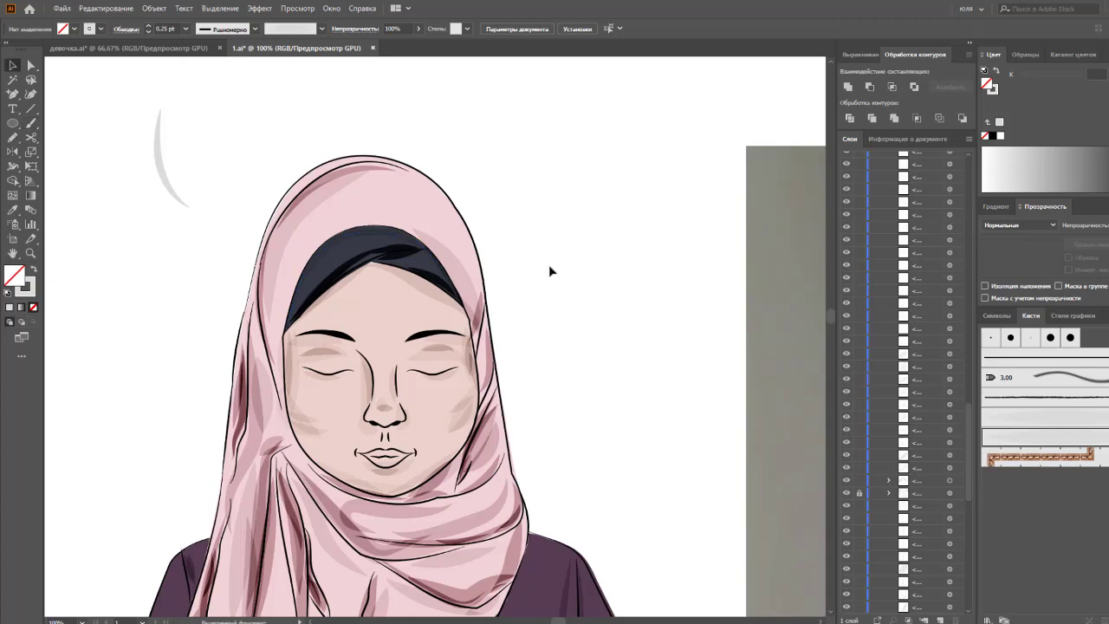
left_click(396, 251)
left_click_drag(385, 247, 384, 231)
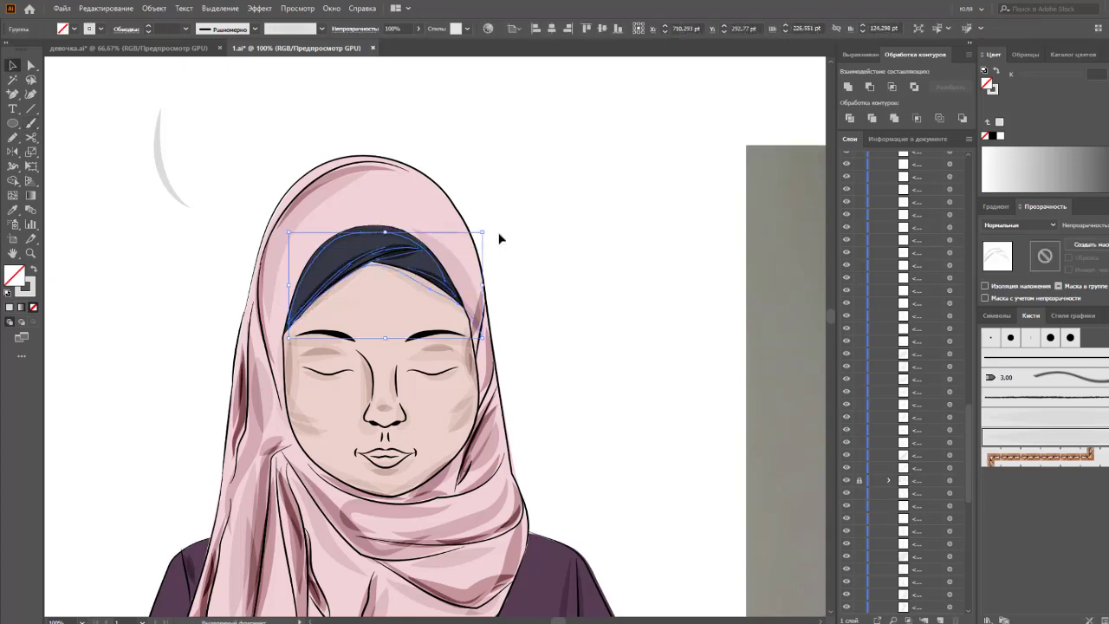
left_click(522, 146)
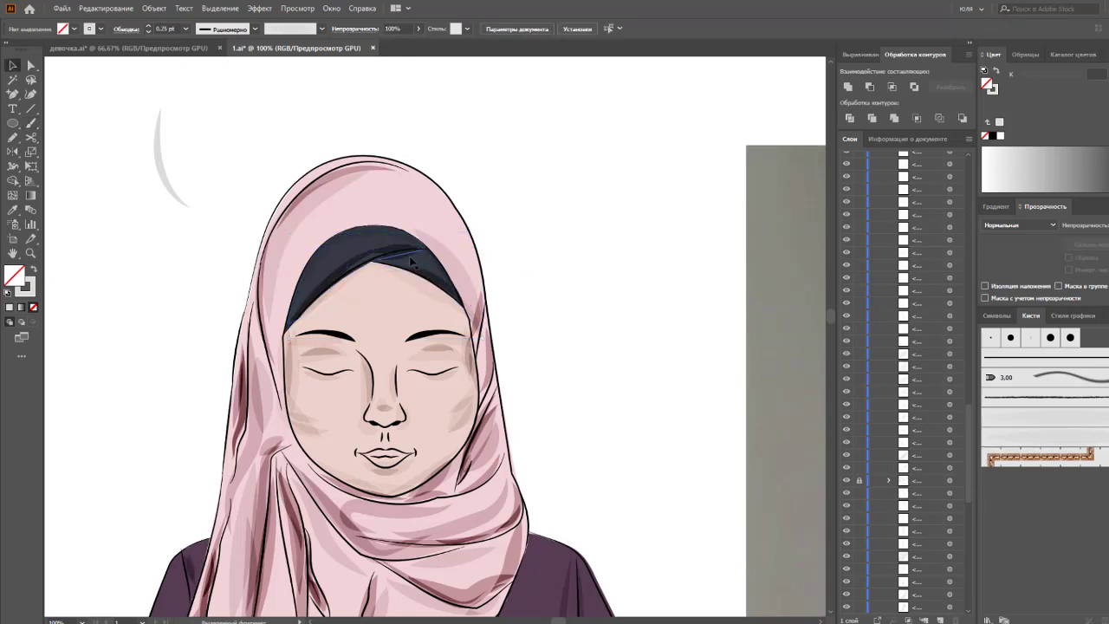
Step: Select all the hijab shading strokes and group them with Ctrl+G
key("ctrl+minus")
key("ctrl+minus")
left_click_drag(248, 141, 545, 389)
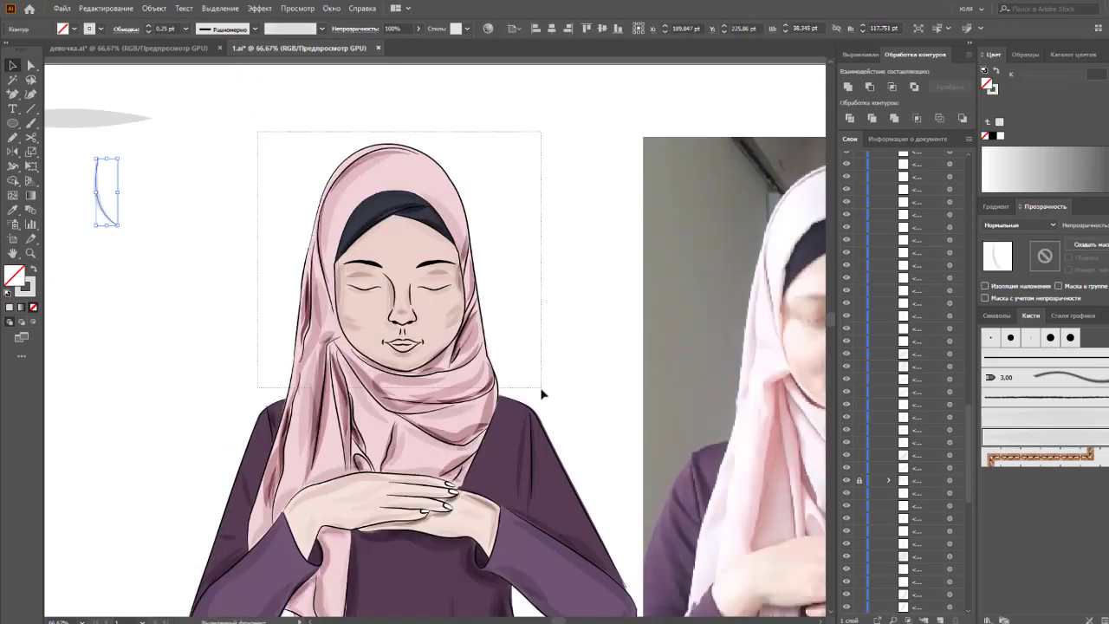
key("ctrl+plus")
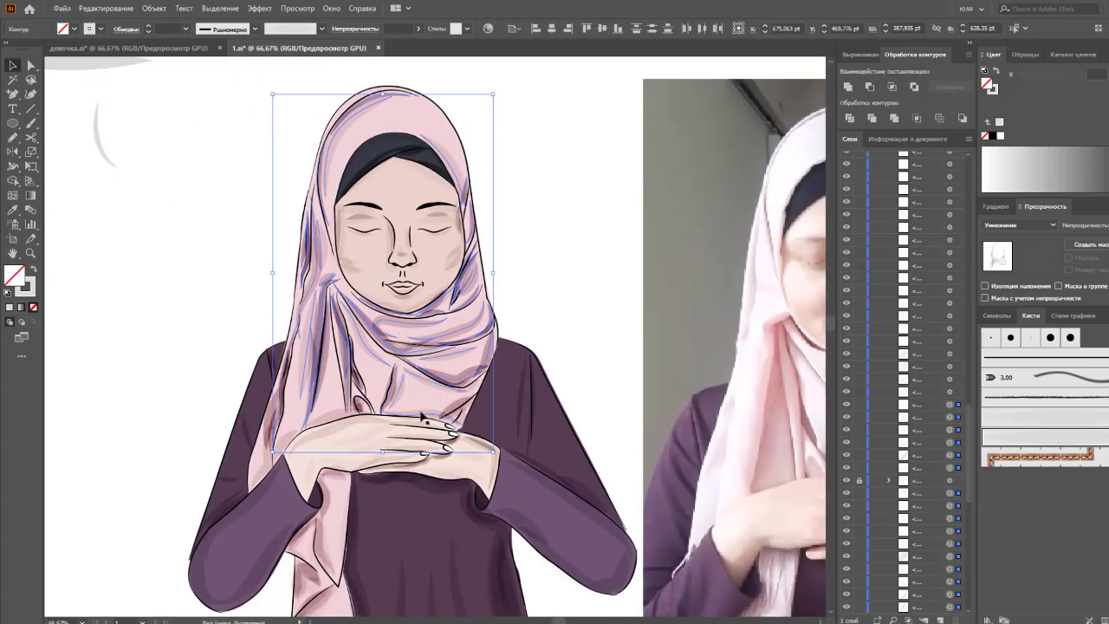
left_click(292, 466, "shift")
right_click(358, 260)
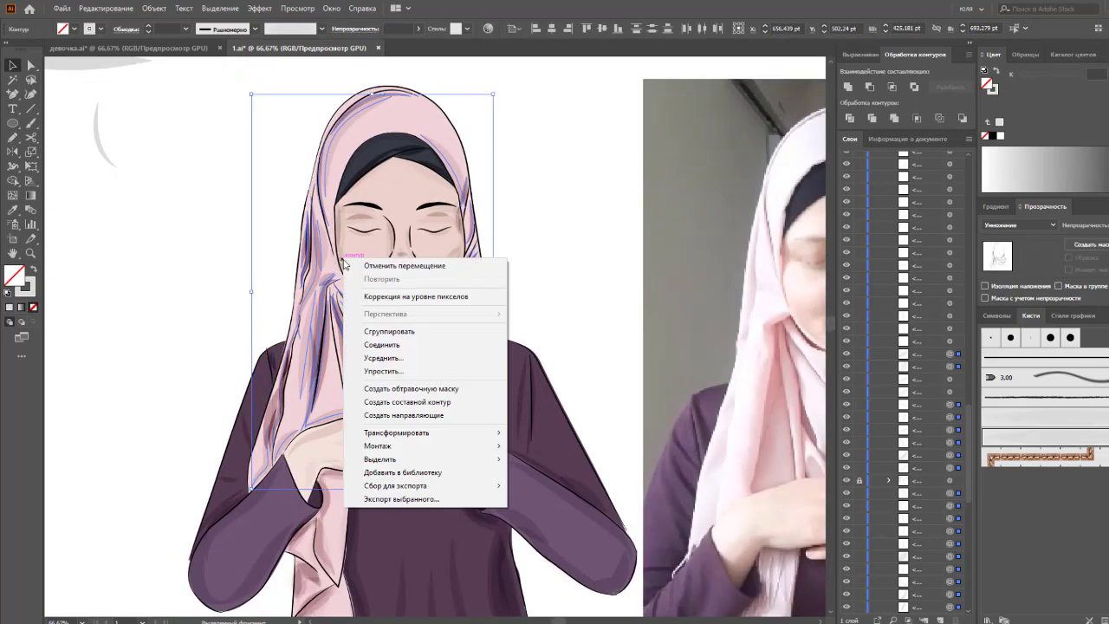
left_click(395, 331)
left_click_drag(530, 325, 589, 321)
key("ctrl+z")
key("ctrl+z")
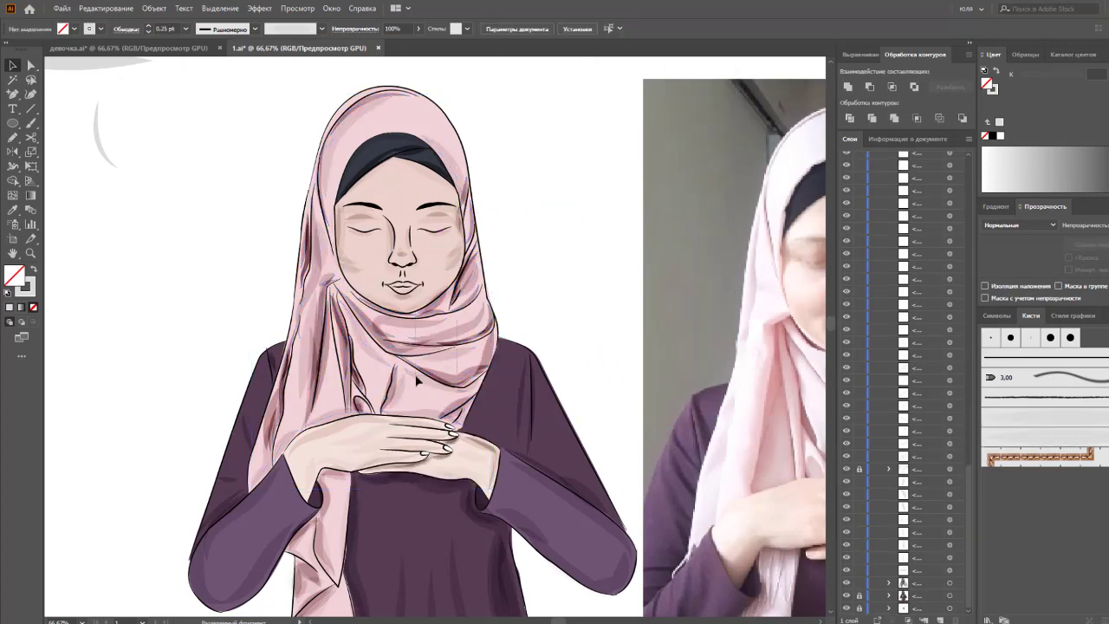
key("ctrl+g")
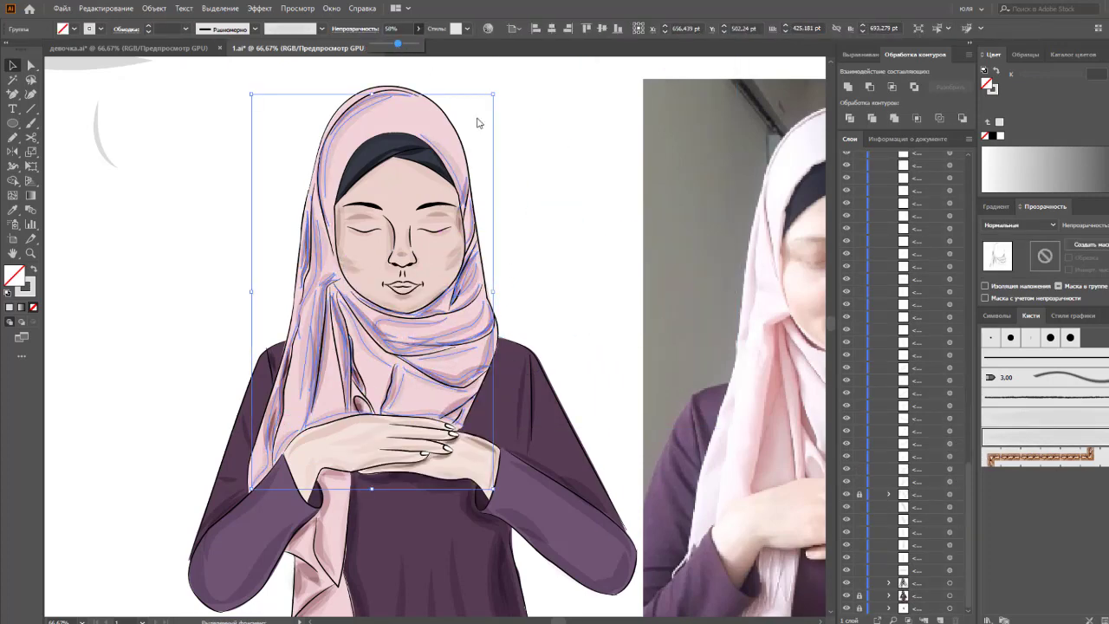
key("ctrl+shift+a")
Step: Lower the hanging scarf-end shading group's opacity to 67%
scroll(290, 370, "down", 2)
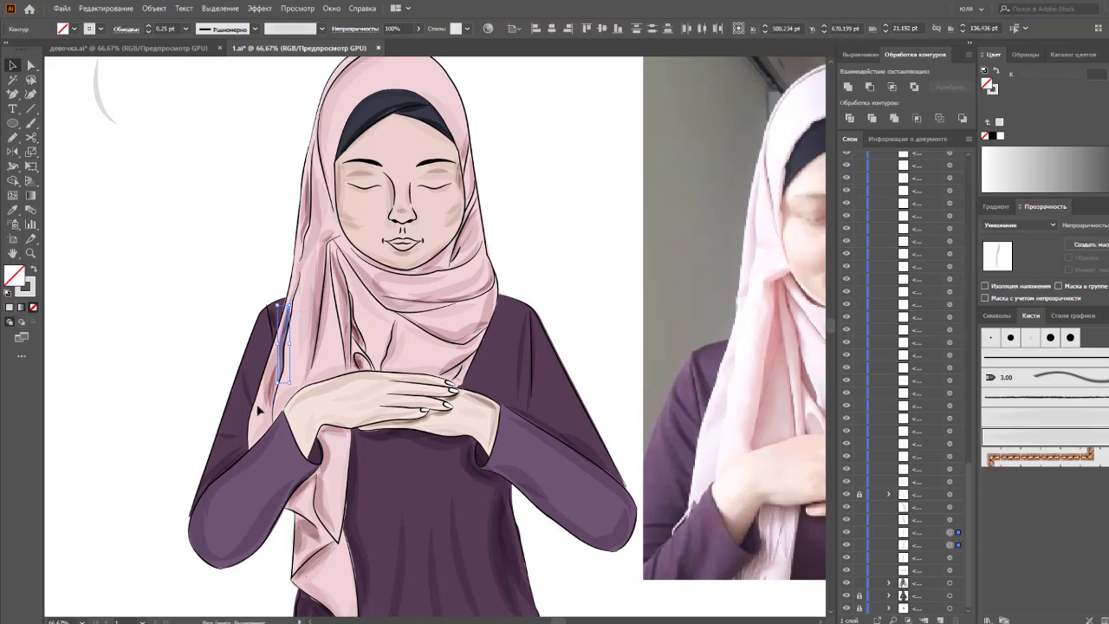
scroll(568, 284, "down", 2)
scroll(567, 284, "down", 2)
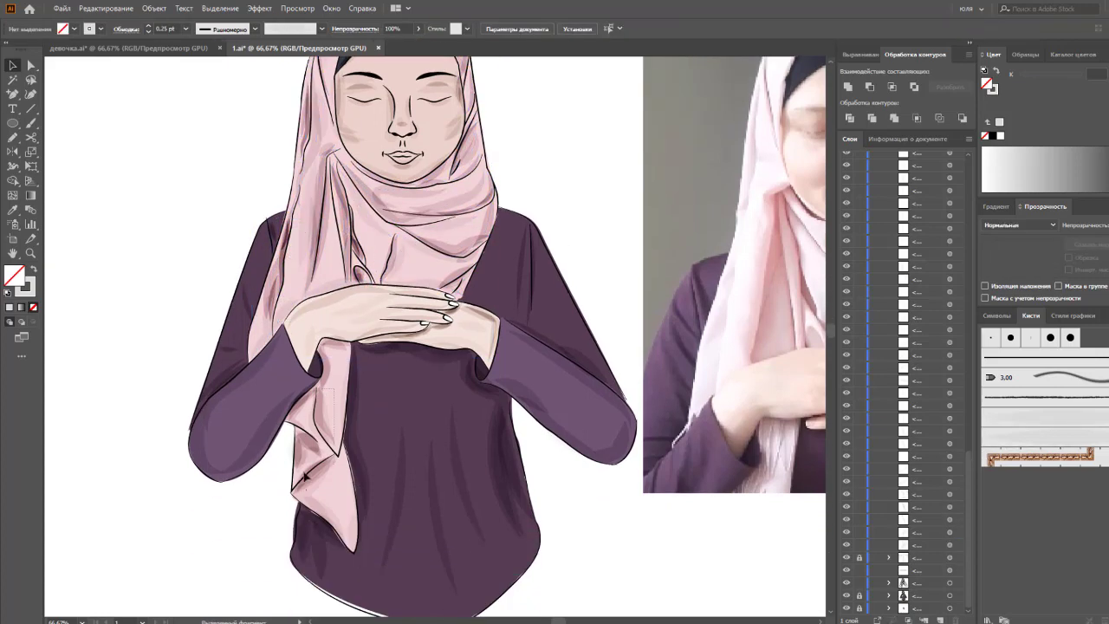
left_click(336, 490)
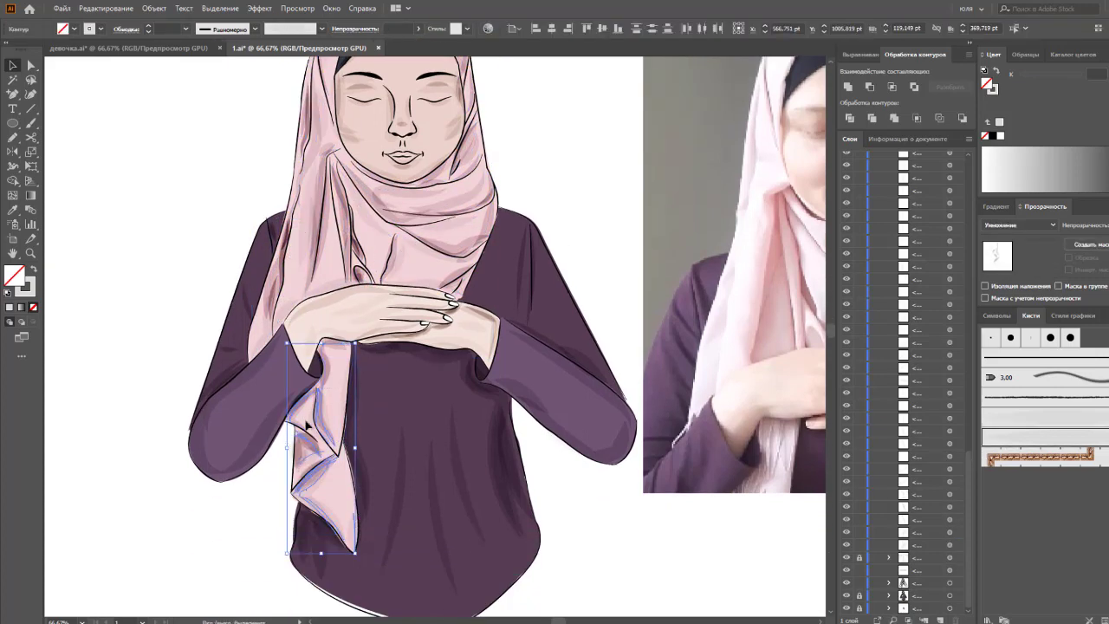
left_click(316, 425)
scroll(401, 106, "up", 2)
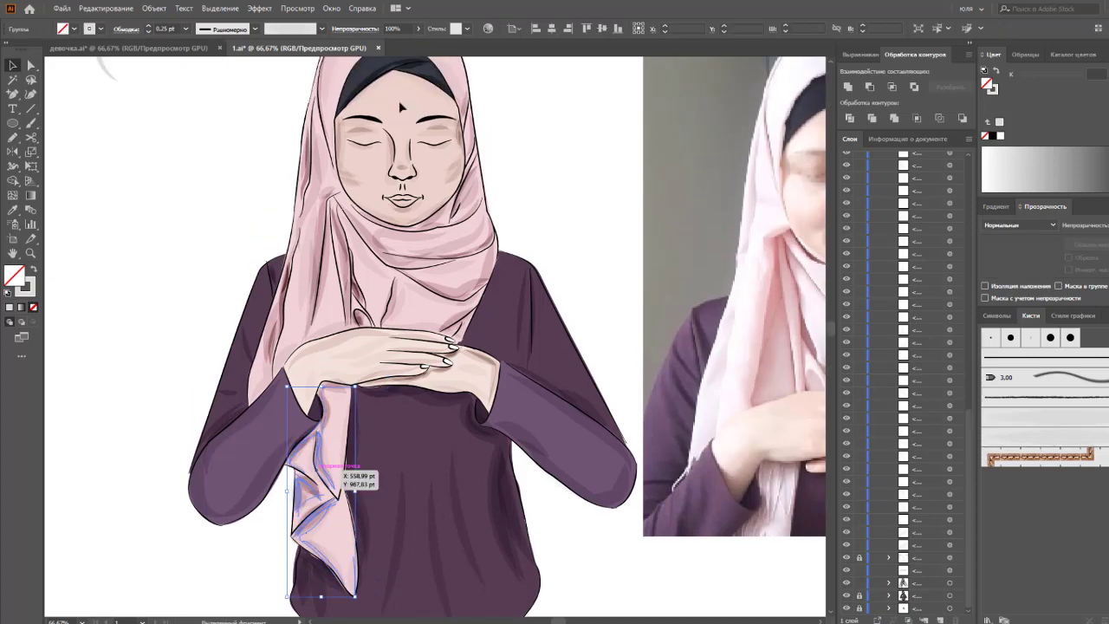
key("ctrl+minus")
left_click(419, 28)
left_click_drag(424, 45, 399, 47)
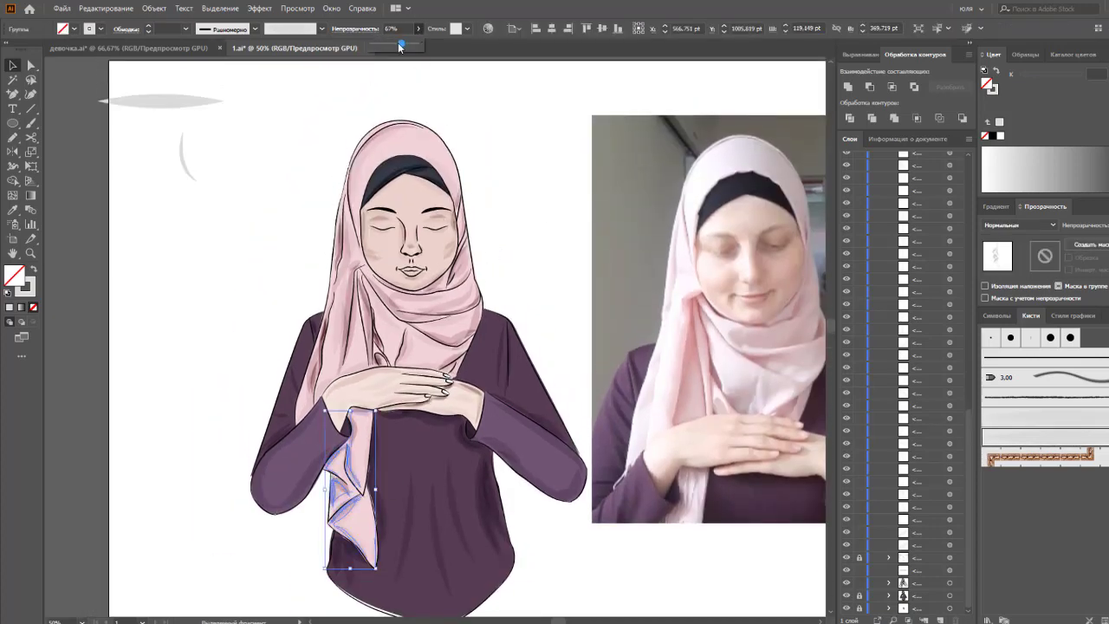
left_click(510, 162)
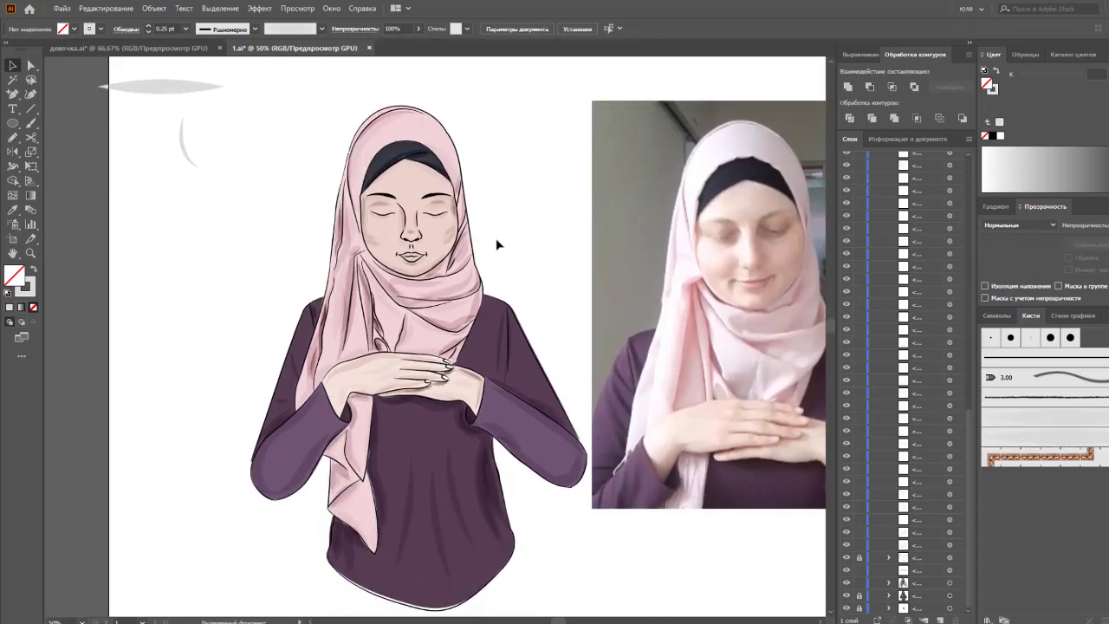
scroll(496, 245, "up", 2)
scroll(477, 433, "up", 3)
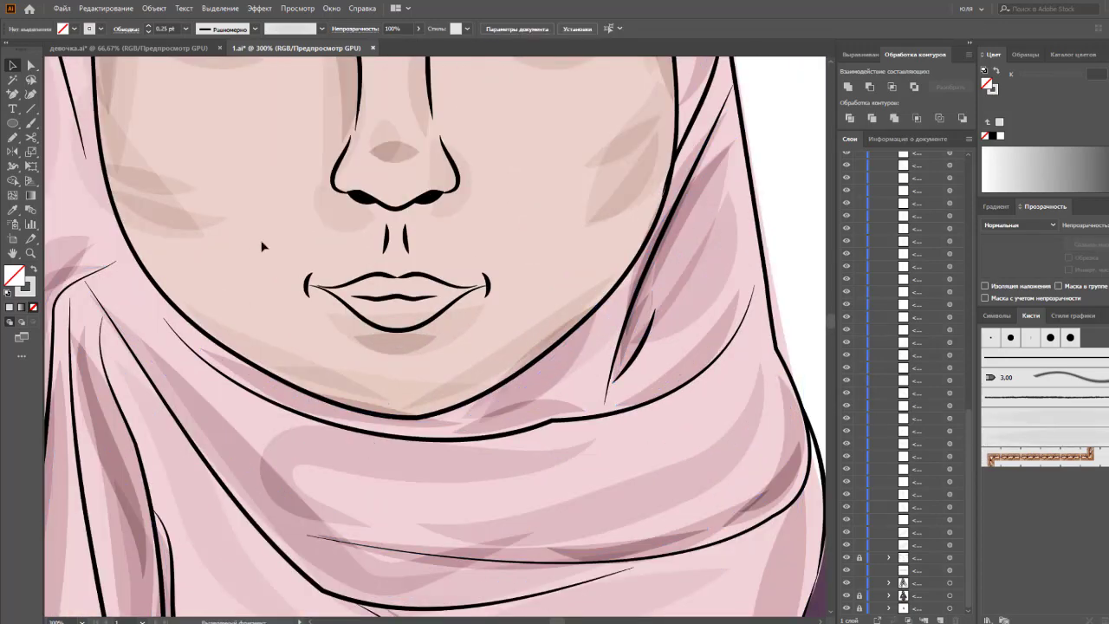
Step: Set the brush to a pink 1 pt stroke and delete the trial cheek stroke
left_click(31, 128)
left_click(323, 28)
left_click(315, 89)
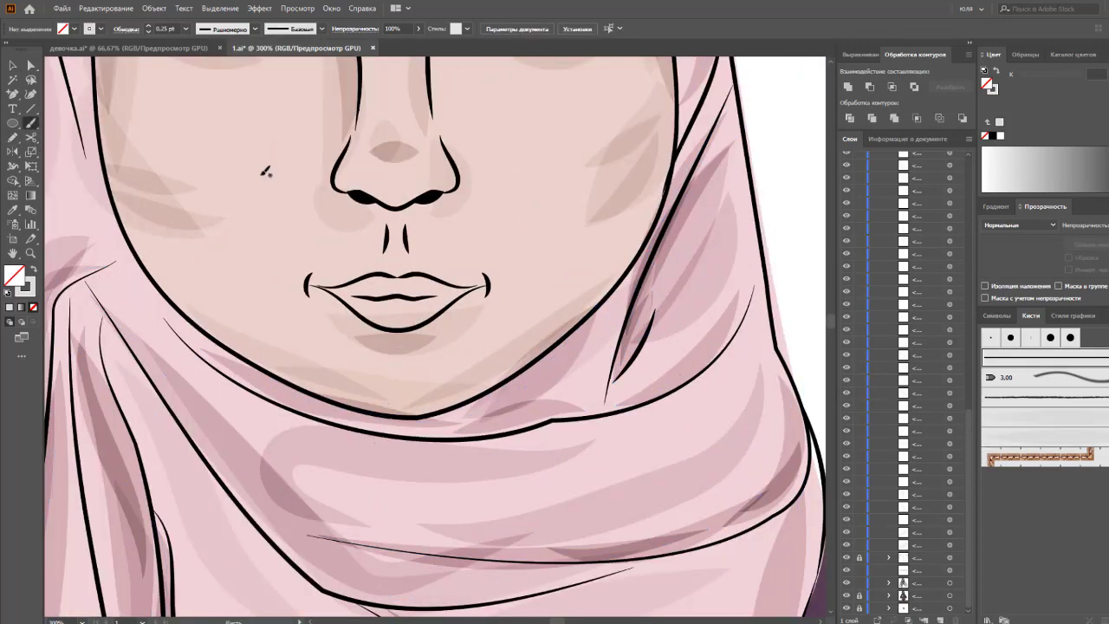
key("v")
left_click(31, 124)
left_click(92, 29)
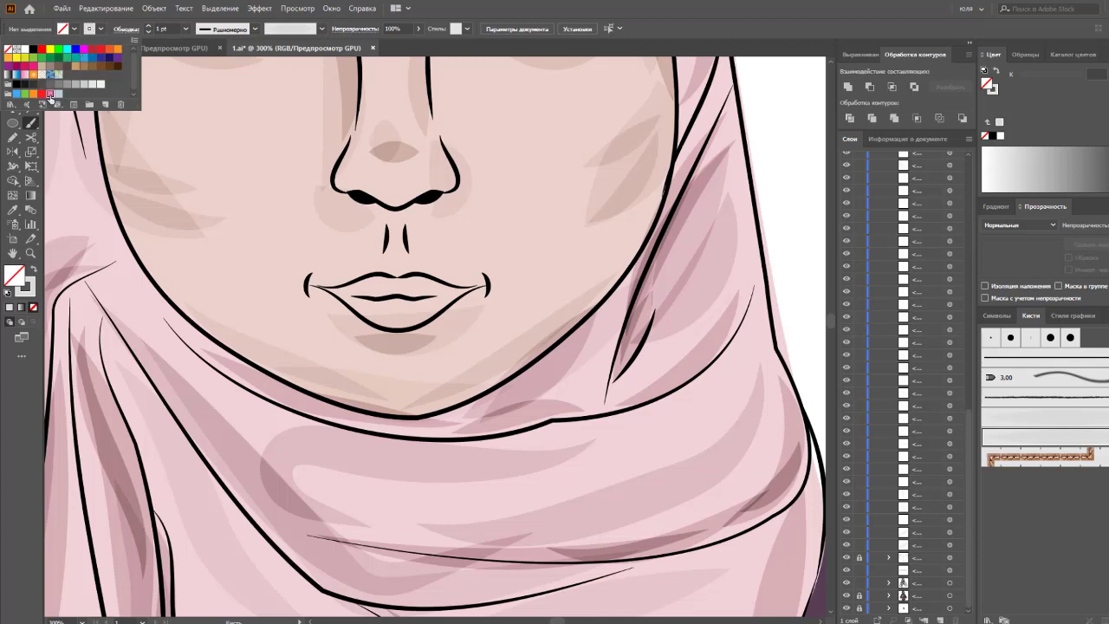
left_click(49, 94)
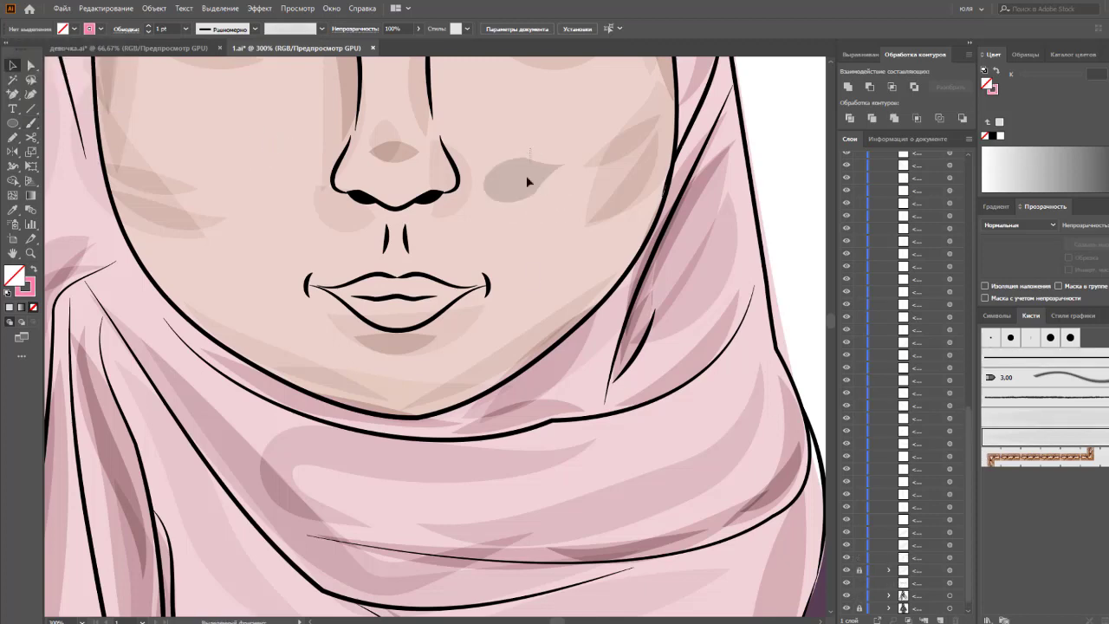
left_click(322, 29)
left_click(260, 87)
key("Delete")
Step: Paint a 5 pt pink stroke on the left cheek, then delete it
key("b")
left_click(185, 28)
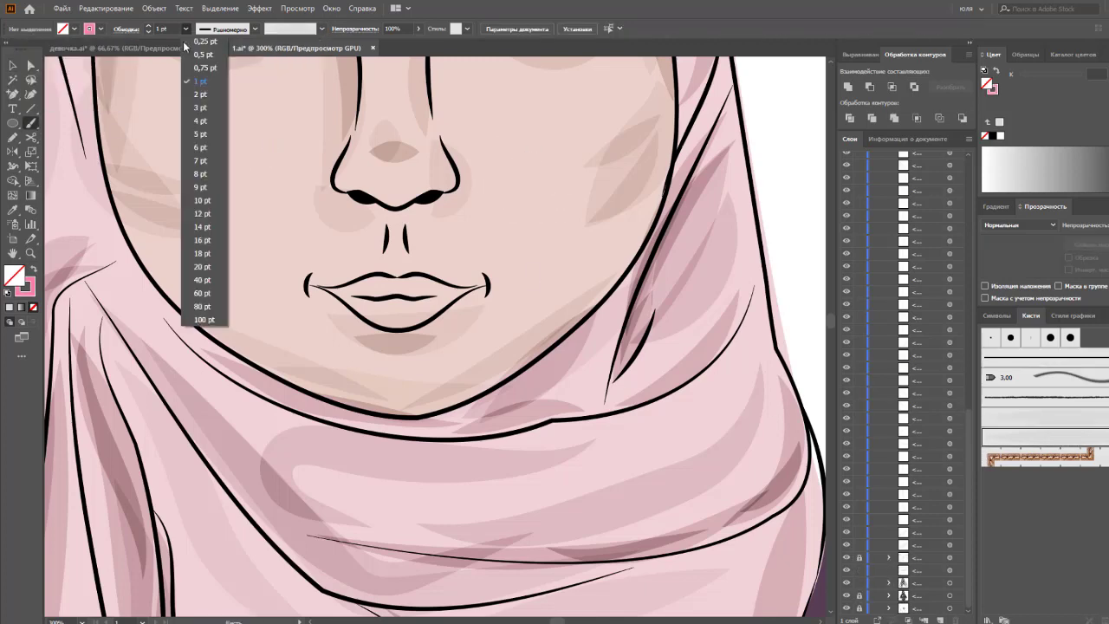
left_click(200, 133)
left_click_drag(260, 157, 282, 213)
key("v")
left_click(323, 29)
left_click(260, 87)
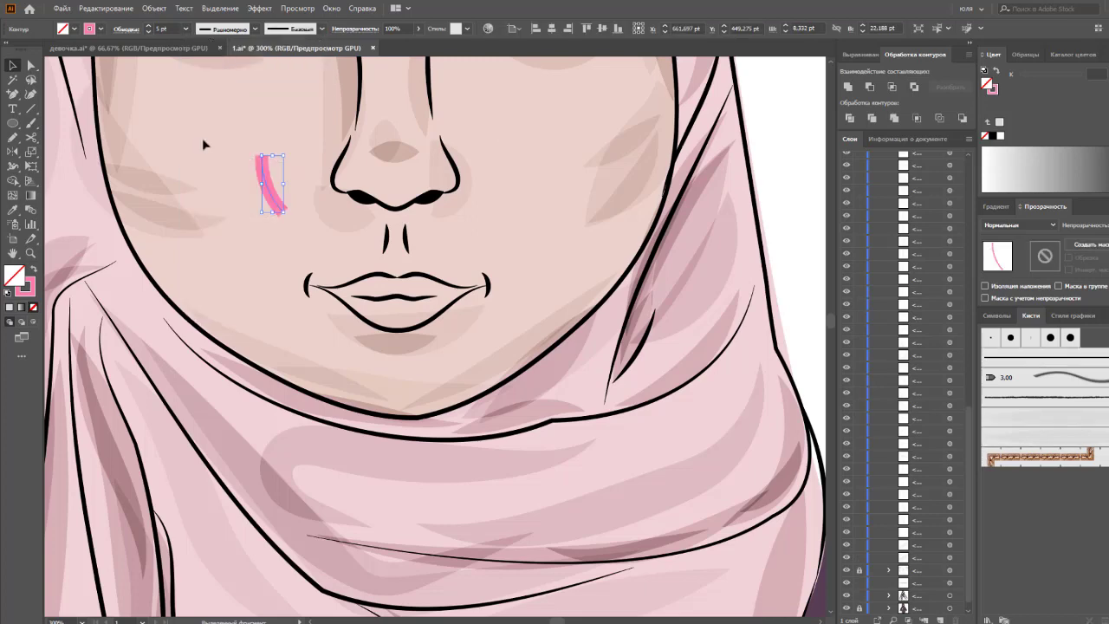
key("Delete")
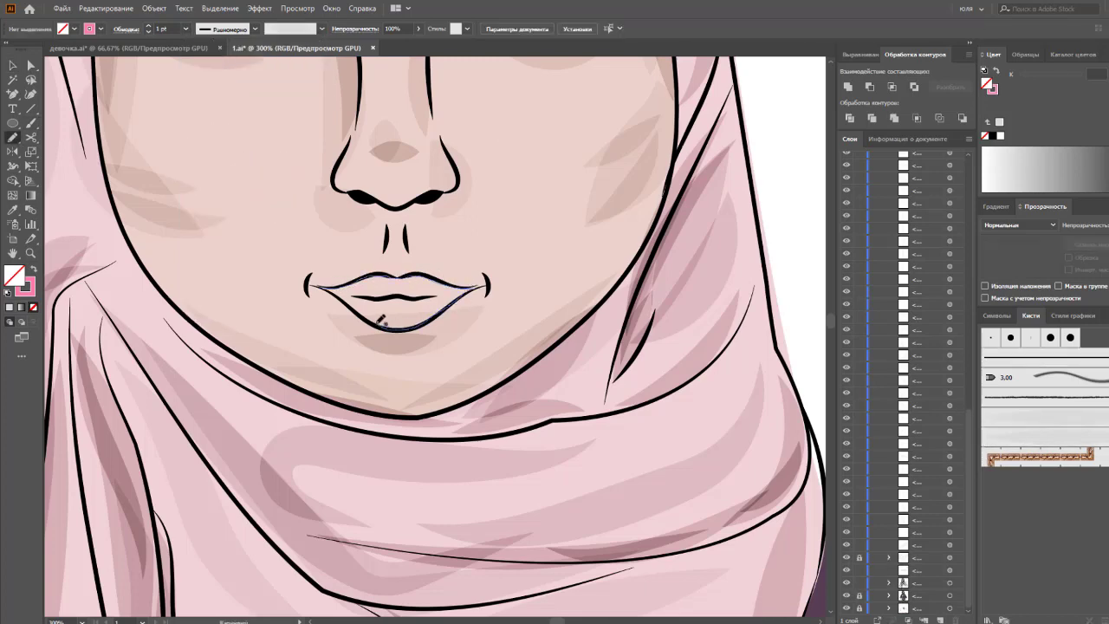
Step: Swap the lips shape's fill and stroke so the lips fill pink
left_click(33, 270)
key("v")
left_click(338, 295)
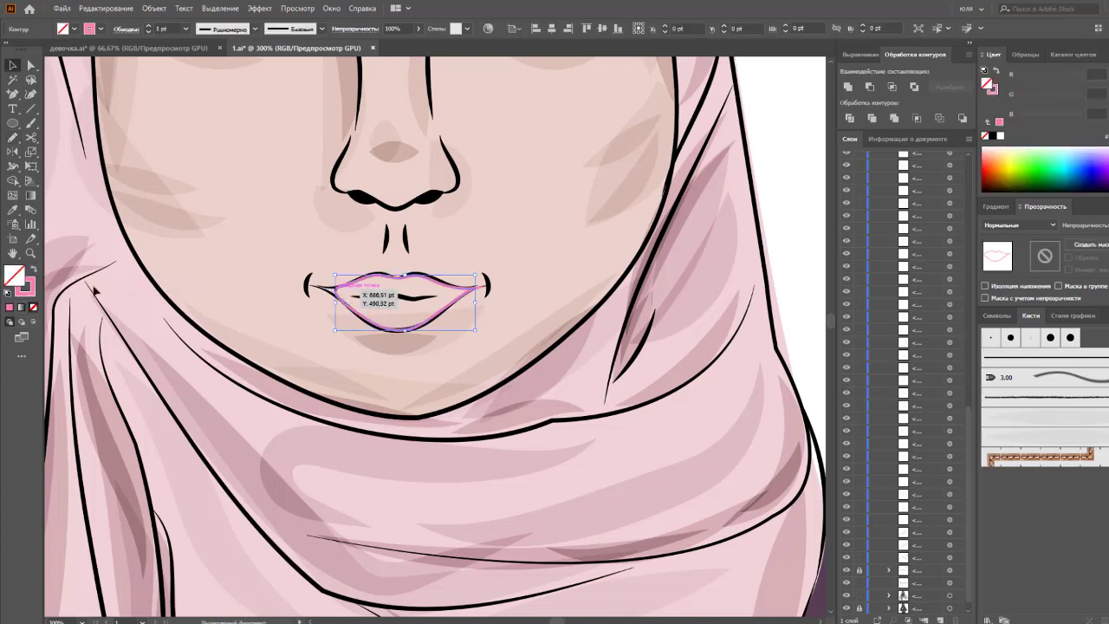
key("a")
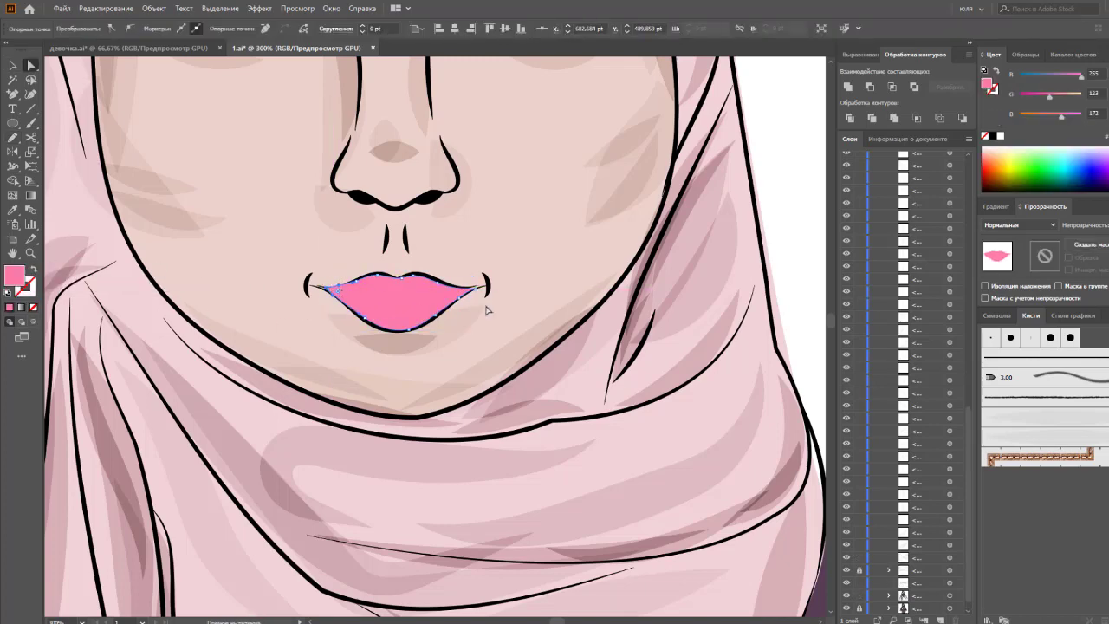
key("v")
left_click(438, 296)
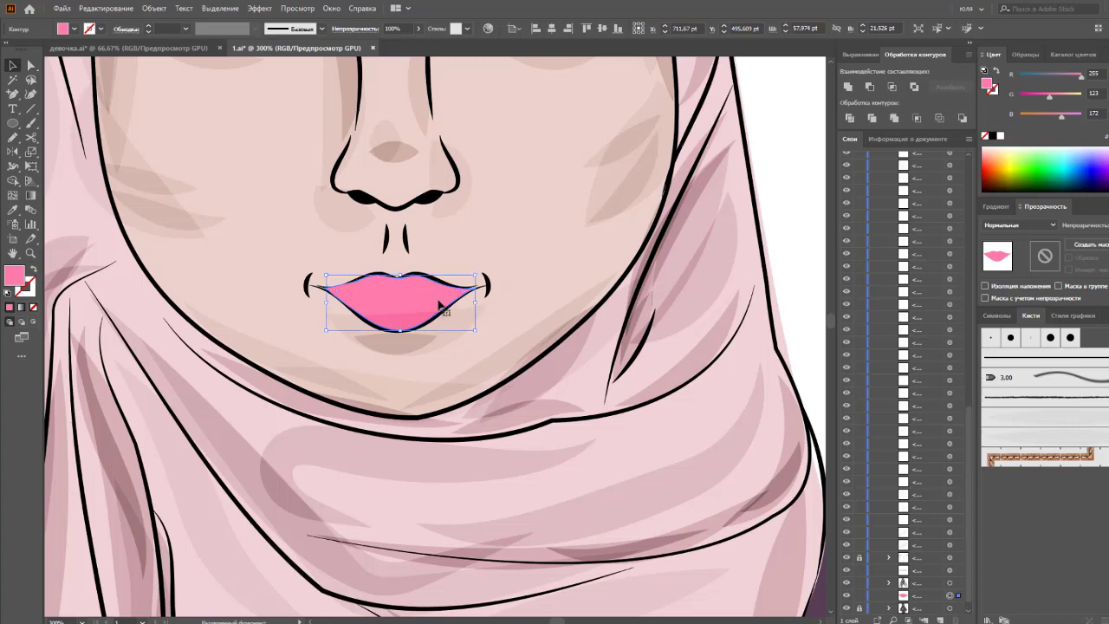
key("ctrl+shift+a")
Step: Try moving the pink lips layer lower in the Layers panel, undoing the misplaced move
left_click(940, 615)
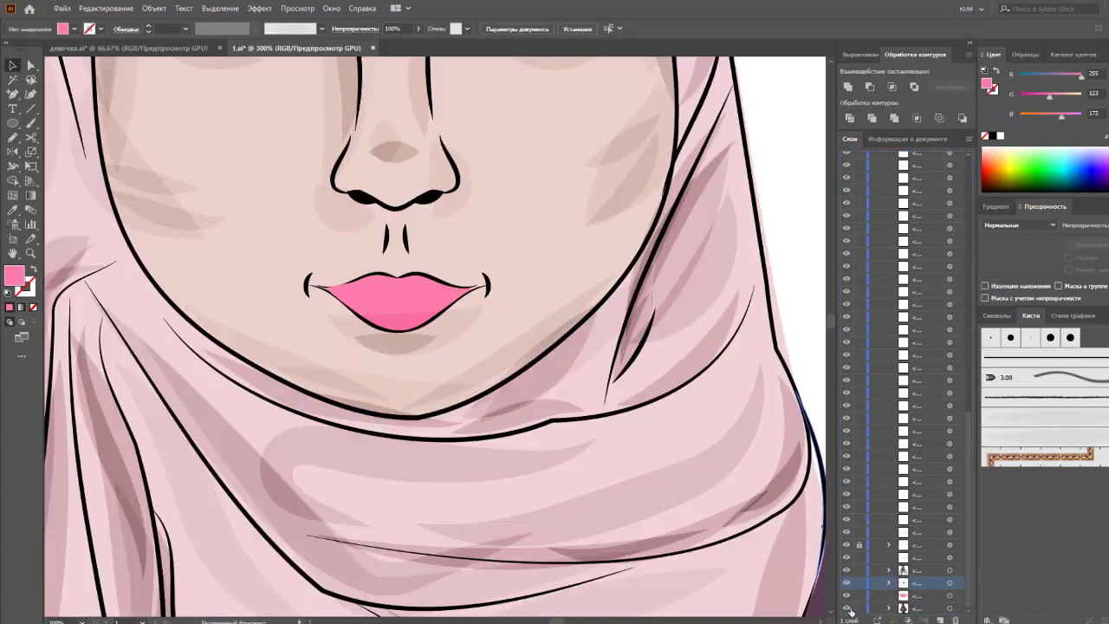
left_click_drag(913, 598, 920, 609)
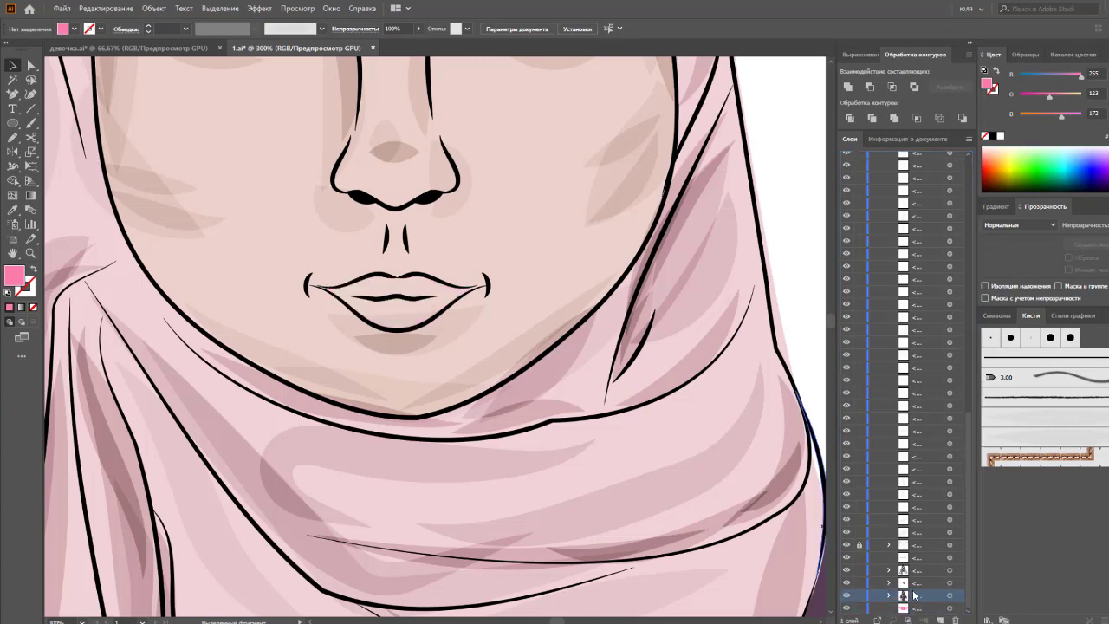
key("ctrl+z")
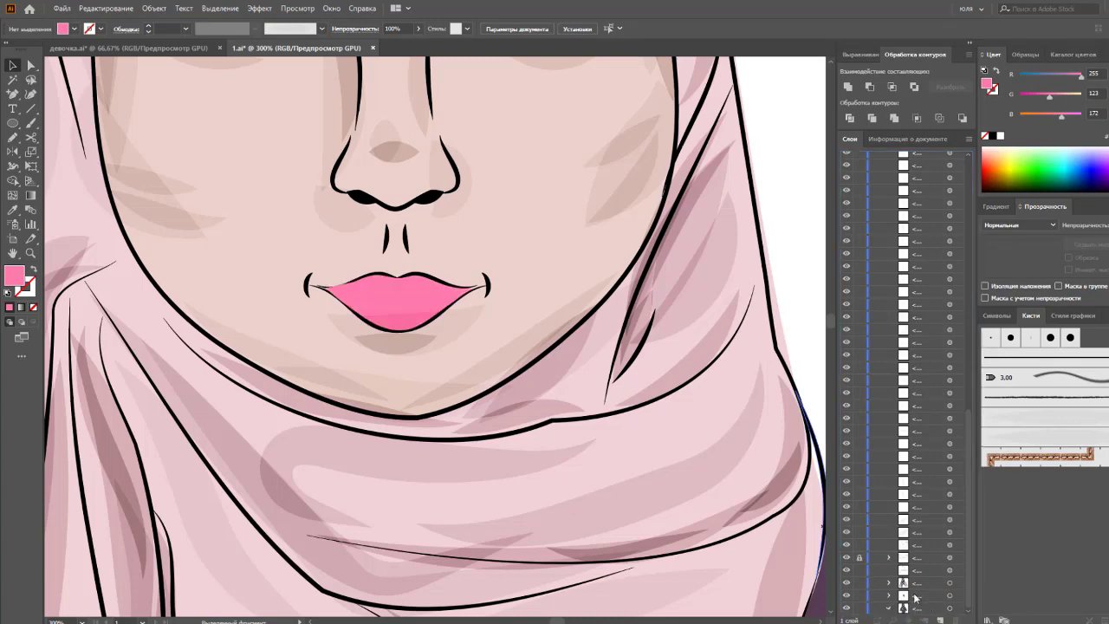
scroll(918, 537, "down", 4)
scroll(970, 473, "down", 1)
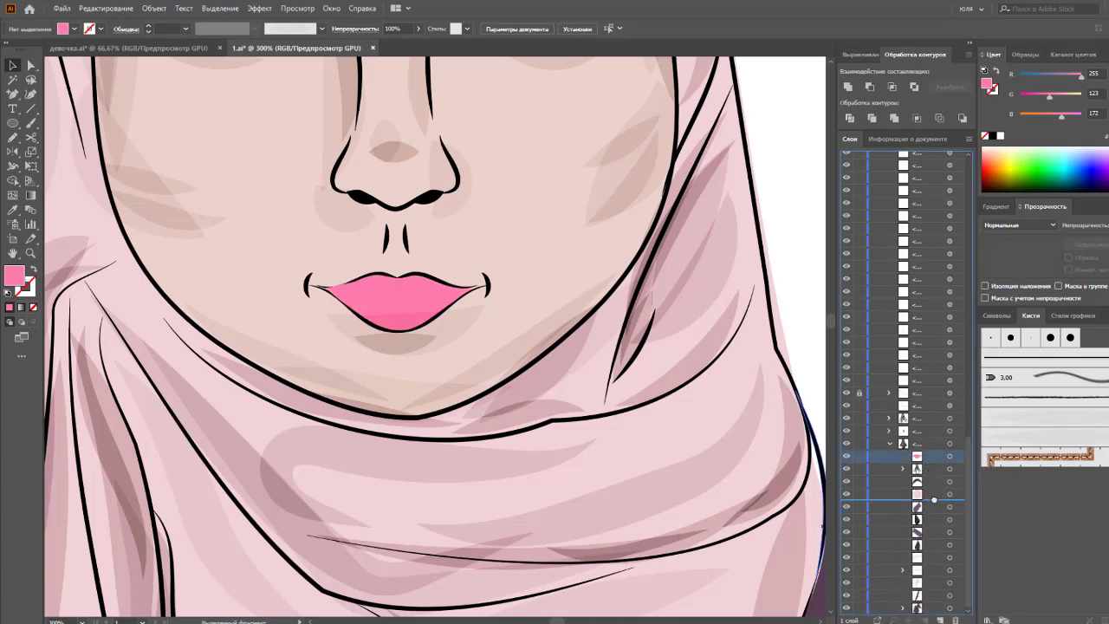
Step: Place the pink lips fill beneath the lip lines in the Layers panel
left_click_drag(917, 457, 925, 495)
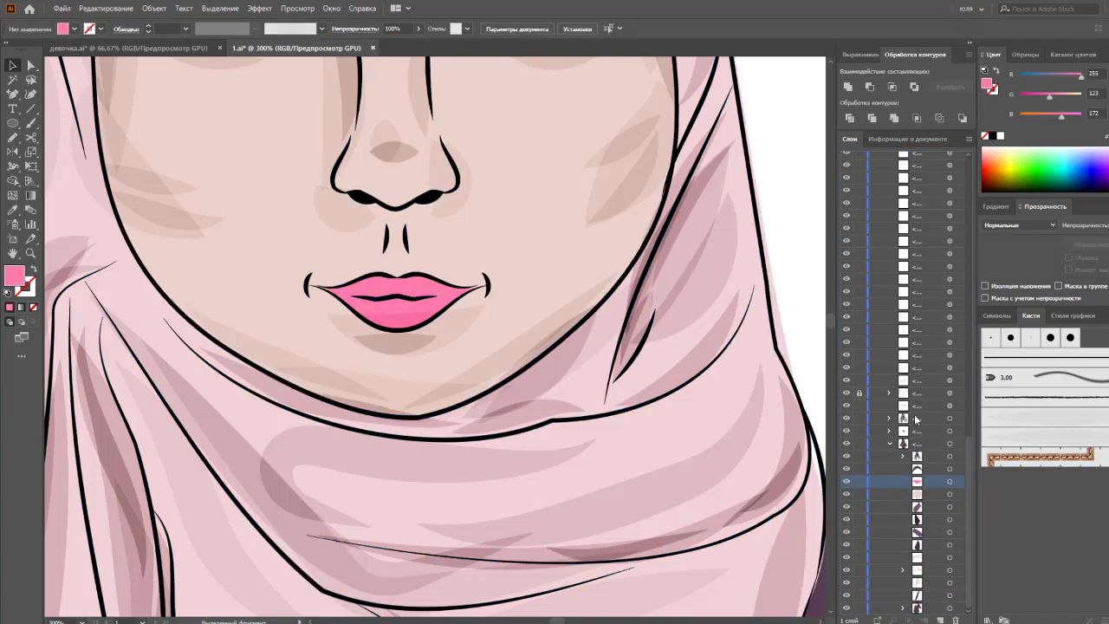
scroll(918, 520, "up", 4)
key("ctrl+0")
key("ctrl+plus")
key("ctrl+plus")
key("ctrl+plus")
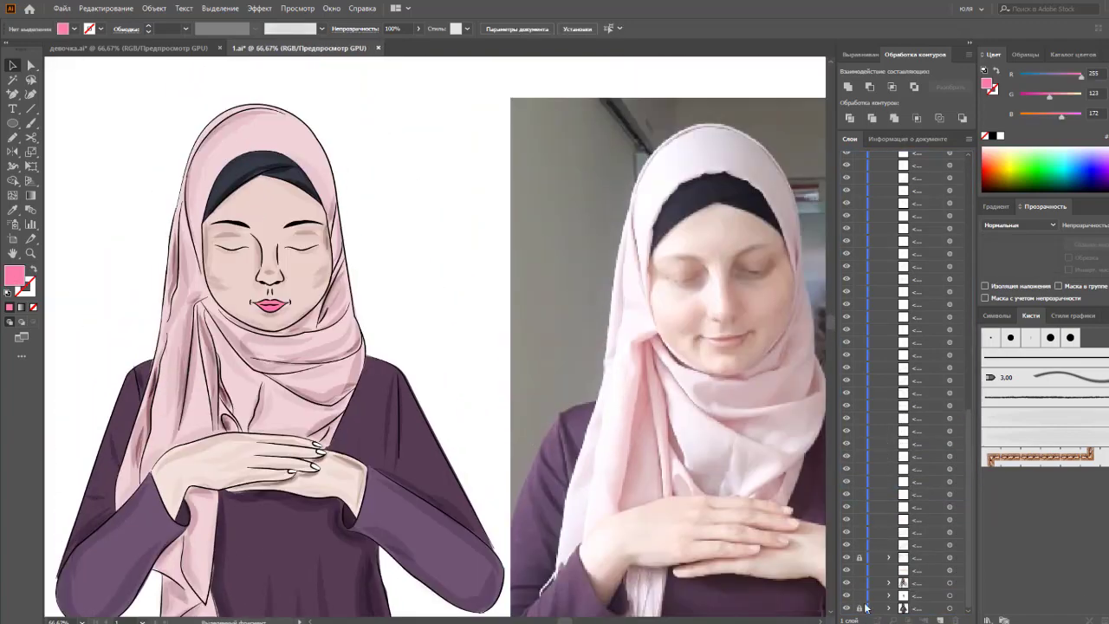
key("ctrl+plus")
key("ctrl+plus")
Step: Zoom between the full artboard and a closer view to compare the figure with the photo
scroll(434, 329, "right", 10)
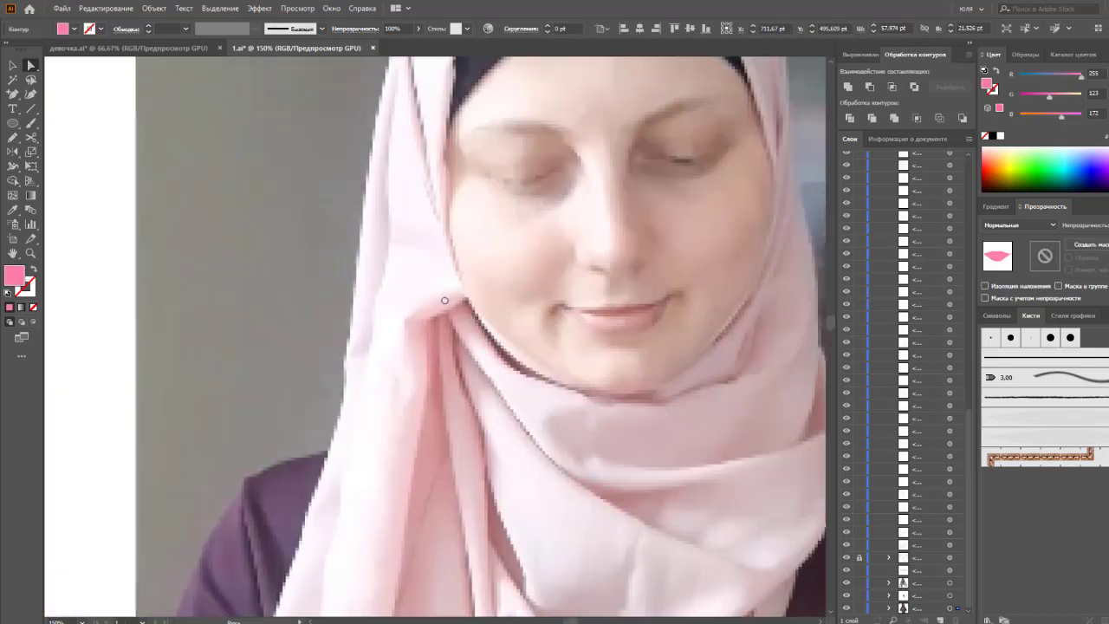
key("ctrl+0")
key("v")
left_click(462, 433)
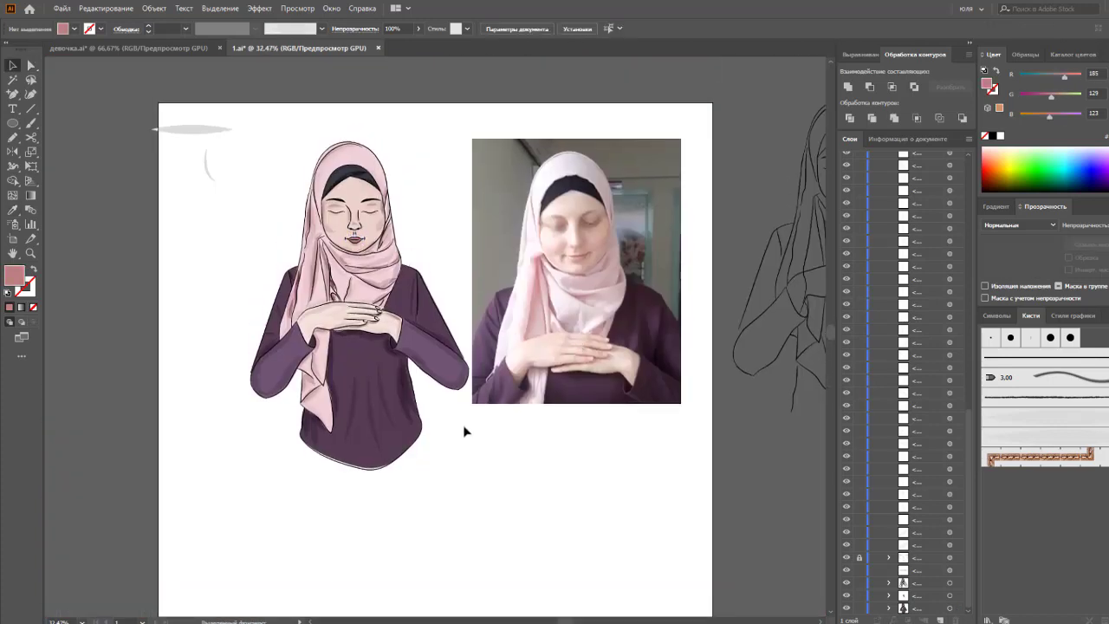
key("ctrl+plus")
key("ctrl+plus")
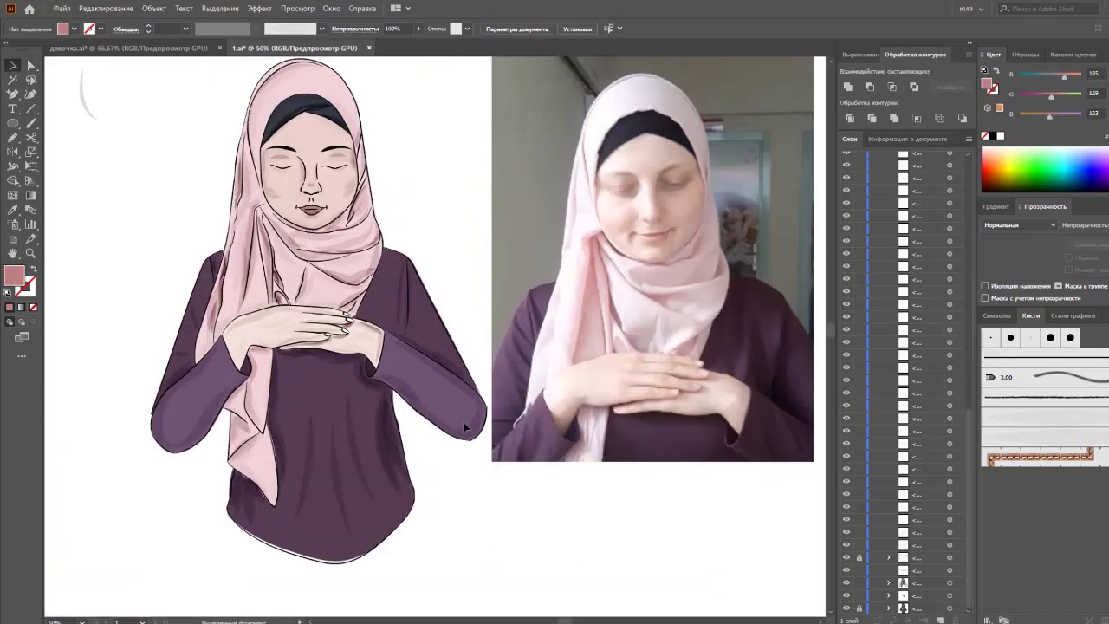
scroll(946, 605, "down", 5)
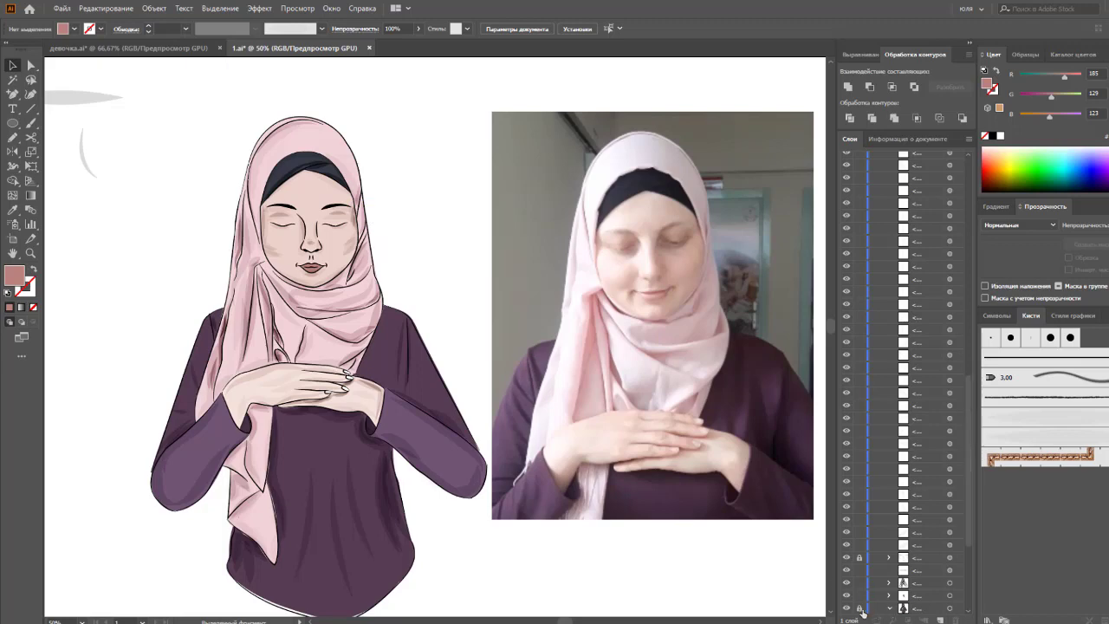
left_click(890, 444)
Step: Colour the eyebrows with a brown sampled from the reference photo using the Eyedropper
left_click(304, 260)
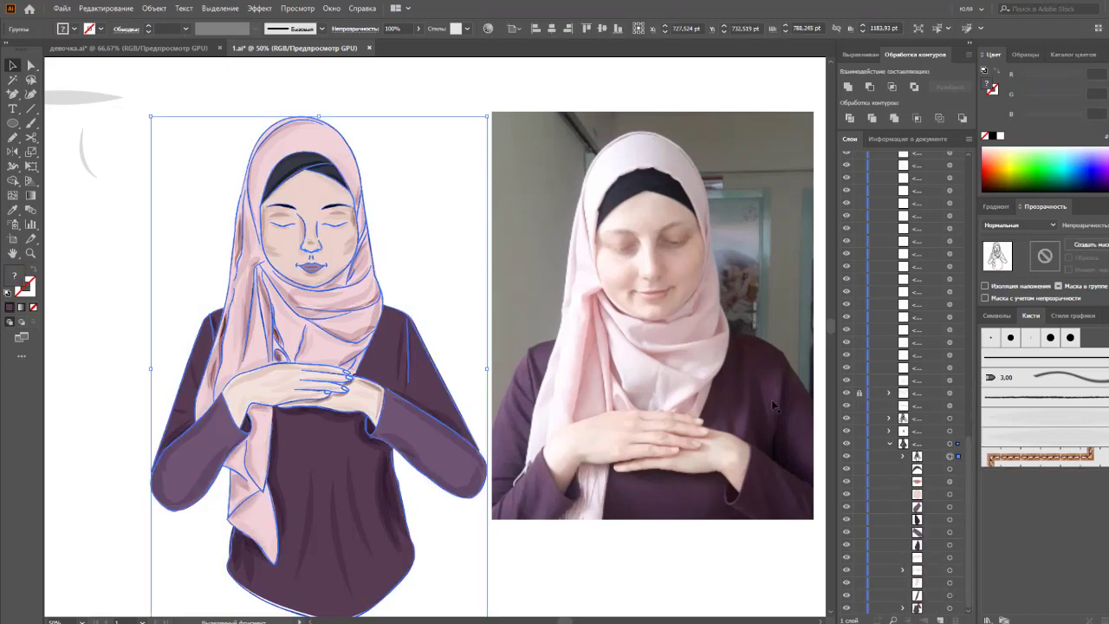
double_click(279, 205)
key("i")
left_click(631, 227)
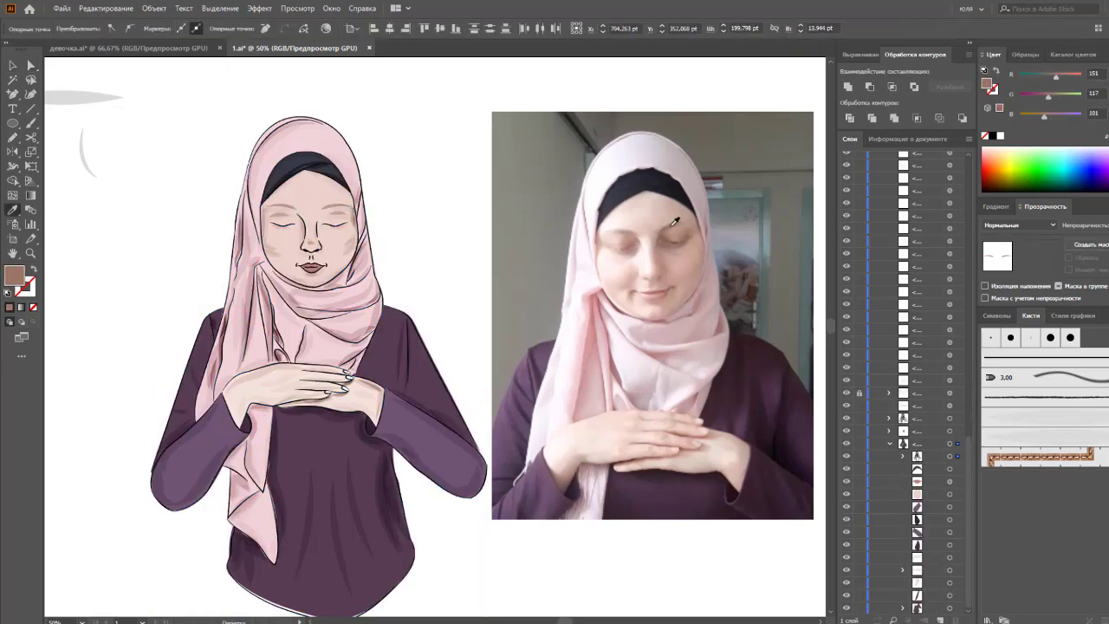
key("v")
Step: Isolate the head group, slightly rotate the right eyebrow and delete the left one
key("ctrl+plus")
key("ctrl+plus")
key("ctrl+plus")
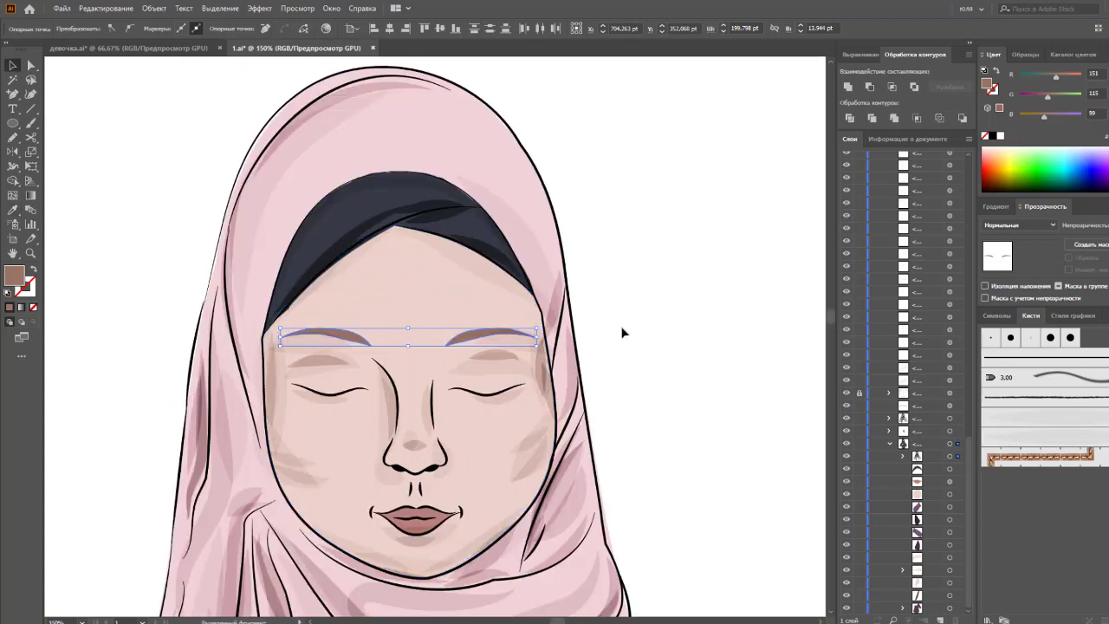
double_click(489, 416)
right_click(469, 340)
left_click(520, 441)
left_click_drag(538, 322, 542, 326)
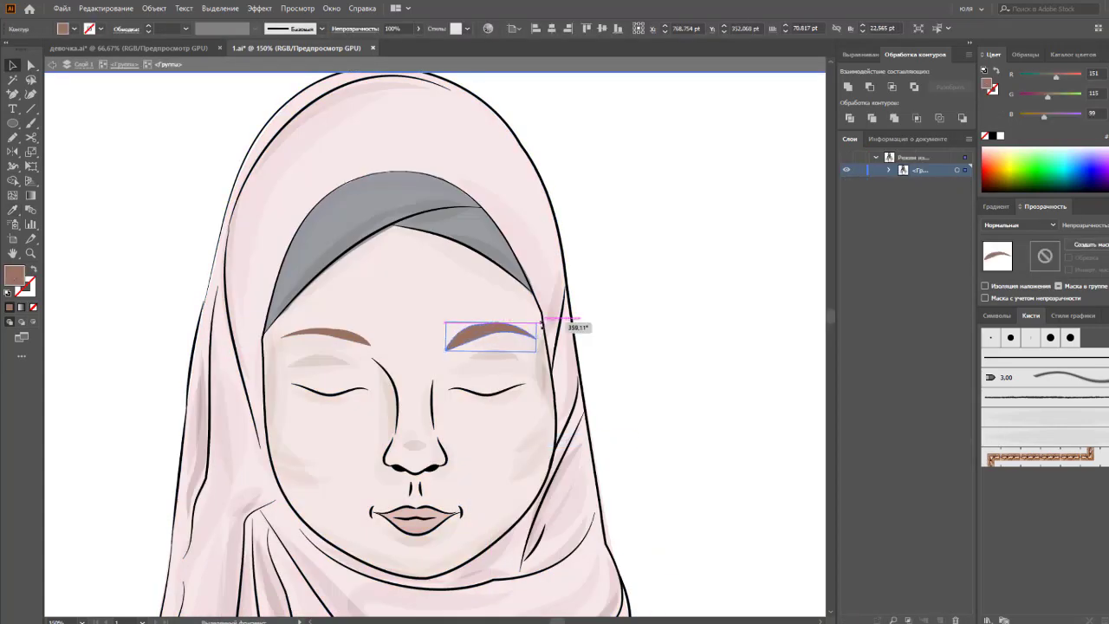
left_click(364, 344)
key("Delete")
Step: Mirror a copy of the right eyebrow into place above the left eye
left_click(533, 327)
key("r")
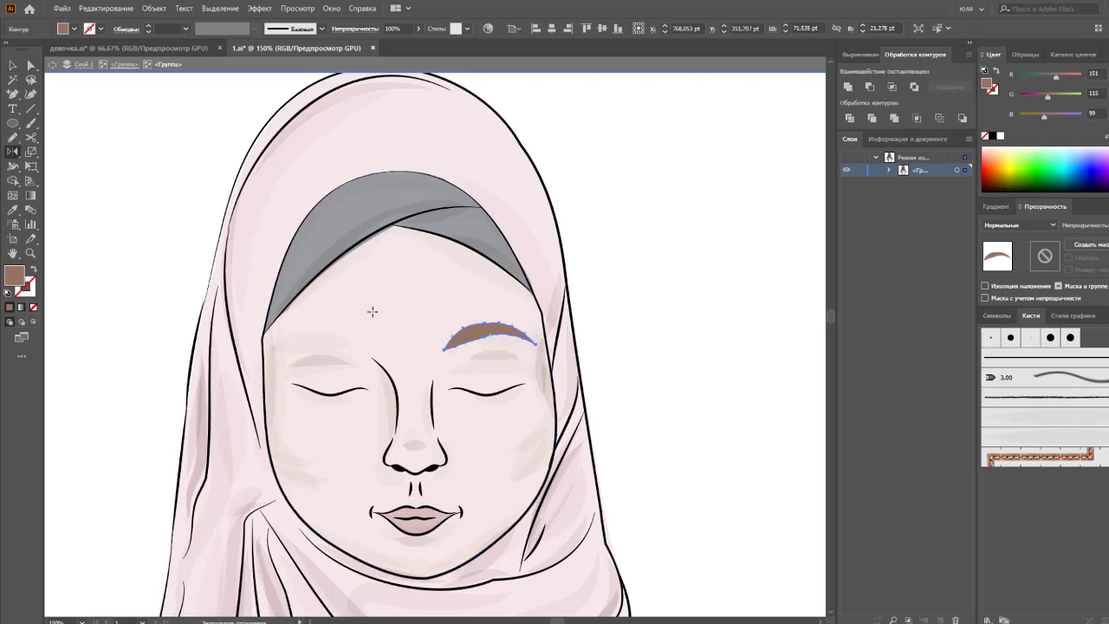
left_click_drag(469, 332, 235, 297)
key("v")
left_click_drag(347, 333, 381, 342)
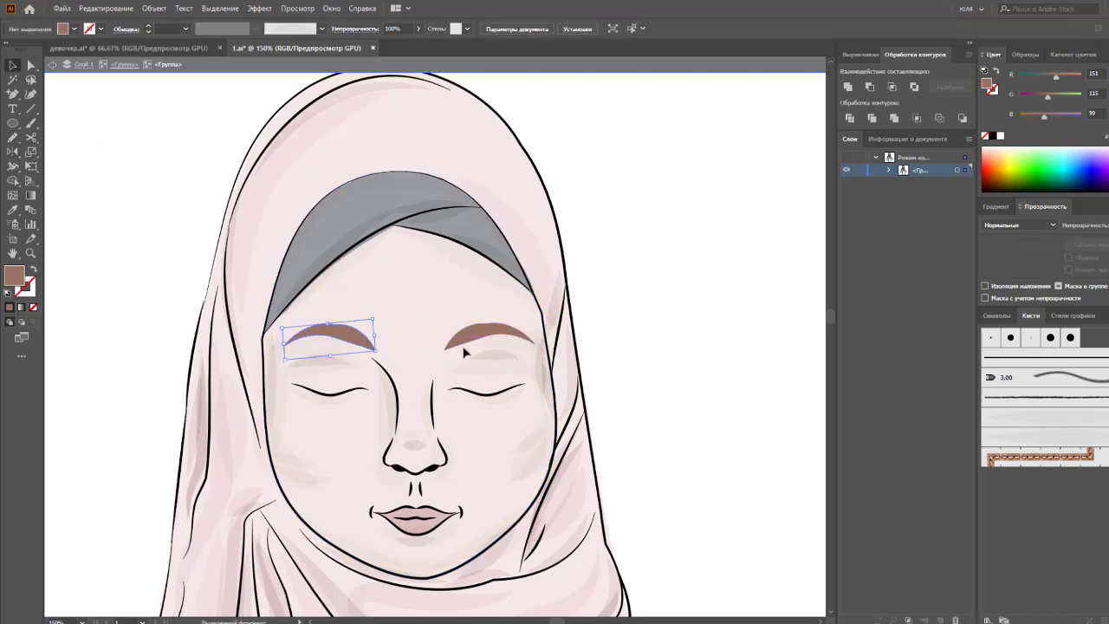
double_click(639, 355)
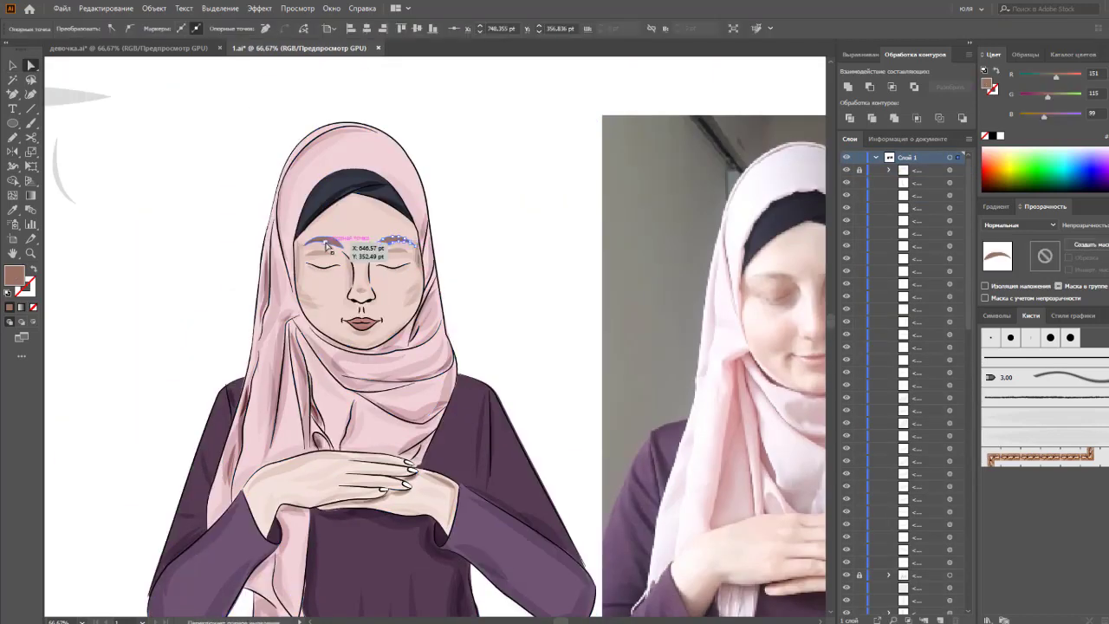
Step: Switch the Color panel sliders to HSB and deselect the eyebrows
left_click(1035, 102)
key("v")
left_click(525, 282)
scroll(517, 280, "down", 1)
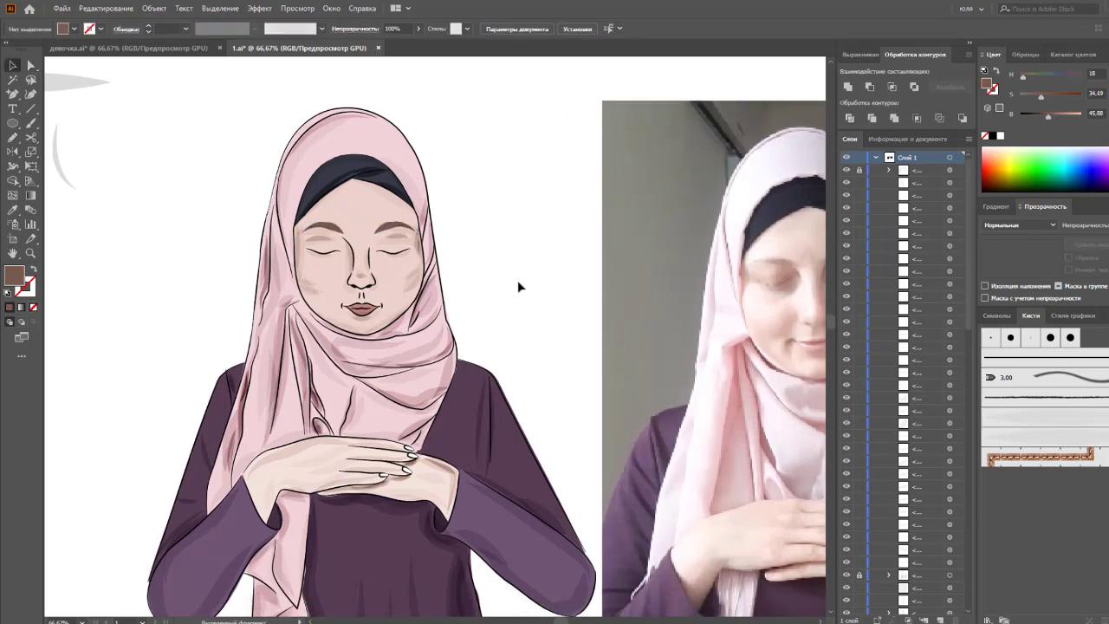
key("ctrl+1")
Step: Paint a thin 0.25 pt no-fill test stroke beside the head
key("b")
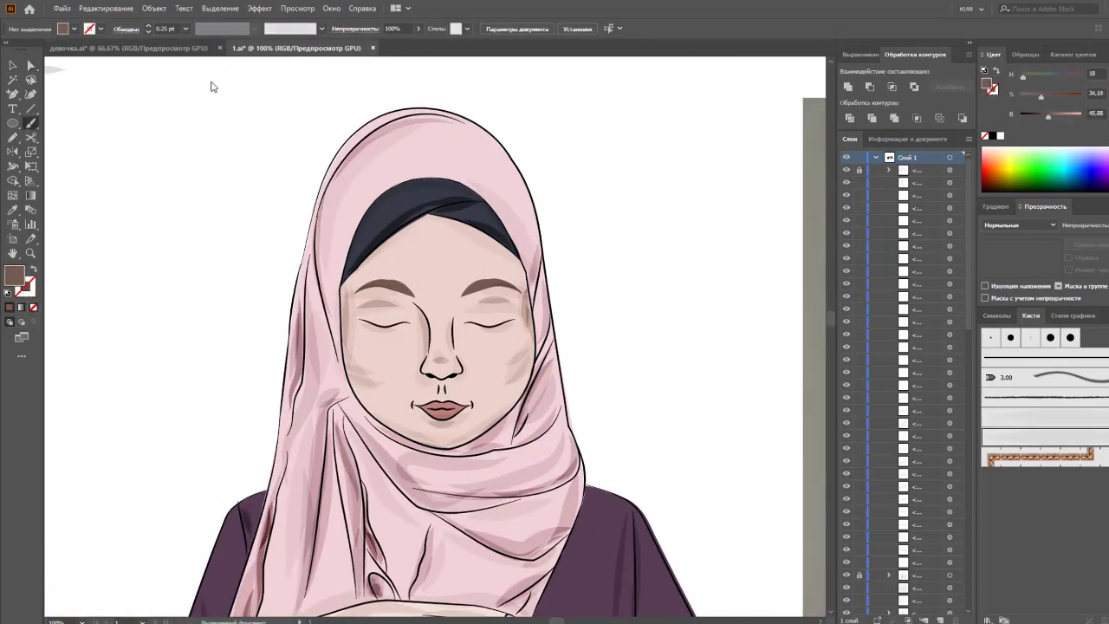
left_click(985, 135)
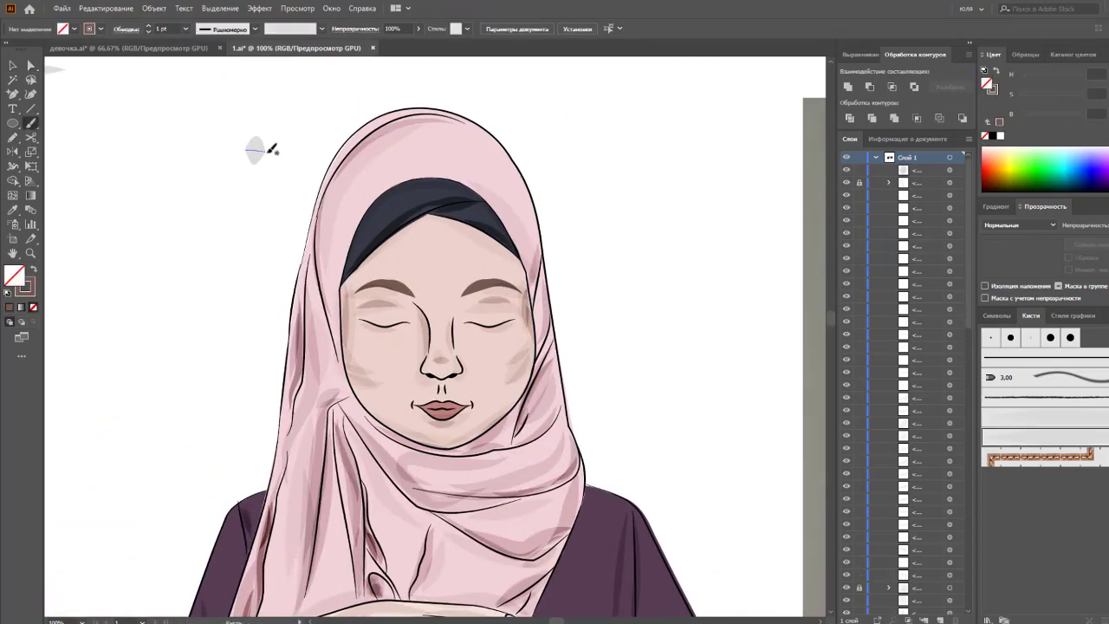
left_click(184, 29)
left_click(195, 47)
left_click_drag(187, 111, 248, 110)
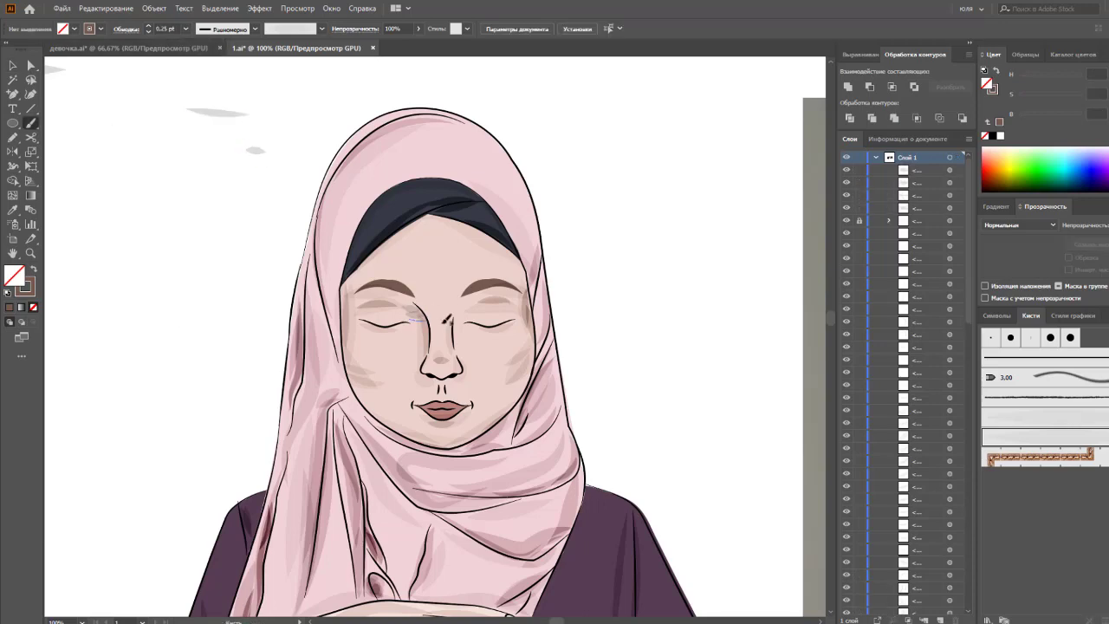
key("v")
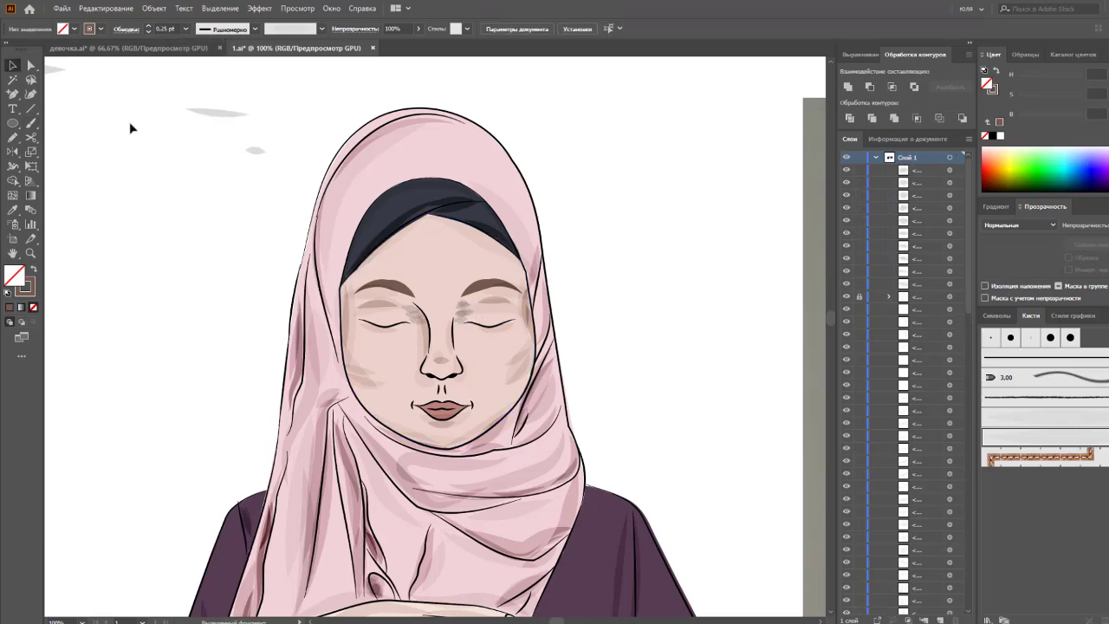
left_click_drag(400, 290, 402, 291)
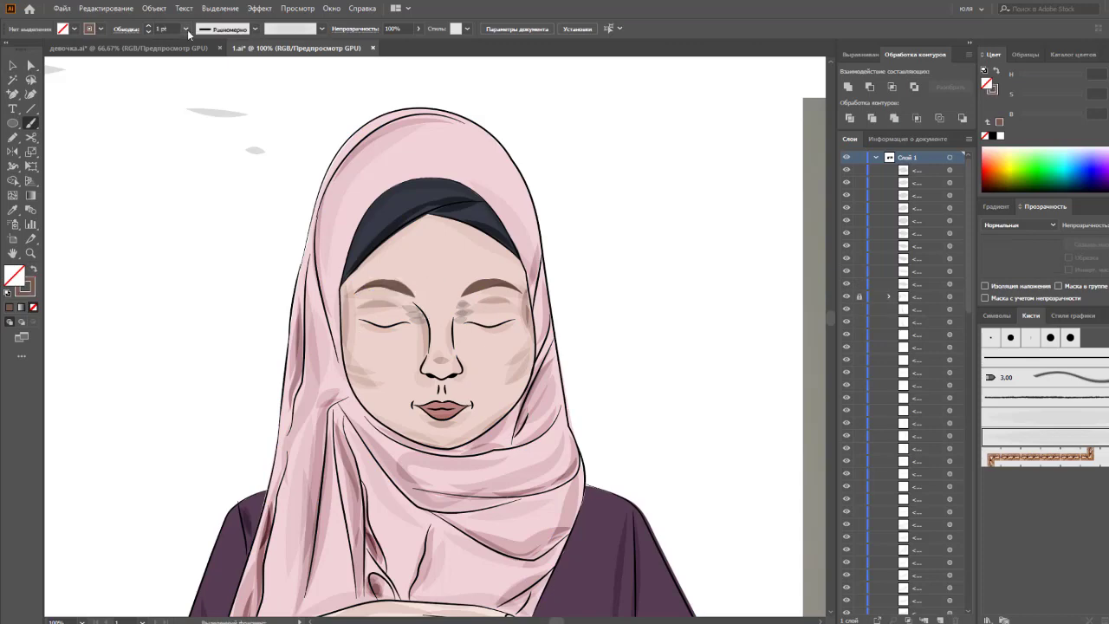
Step: Set the stroke weight to 0.5 pt and group the face shading strokes
left_click(185, 29)
left_click(168, 113)
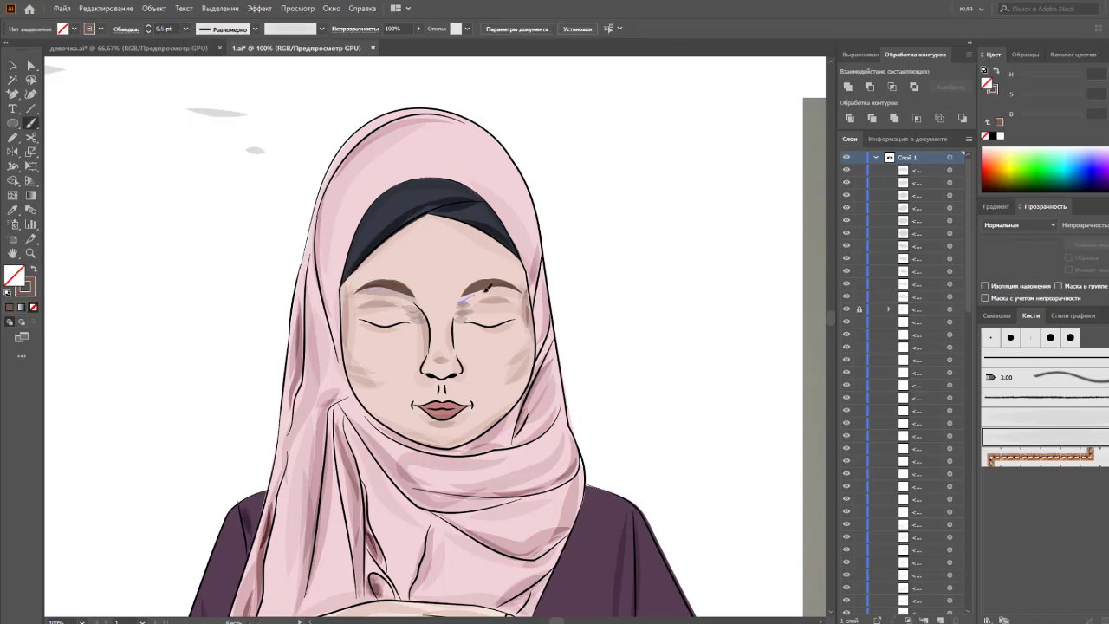
left_click(483, 343)
key("ctrl+g")
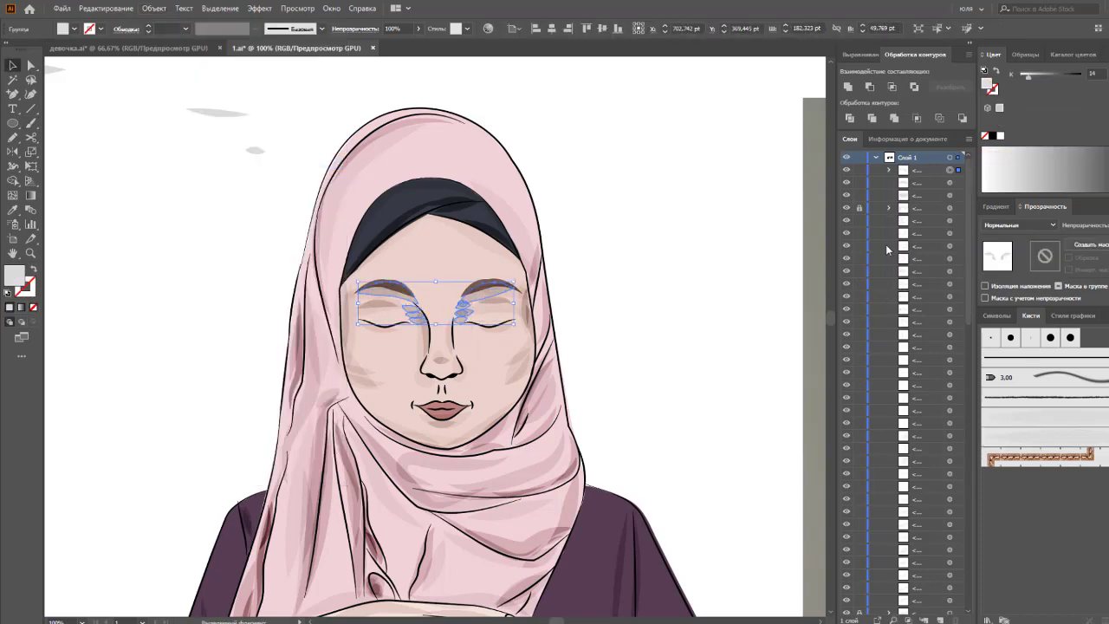
left_click(619, 265)
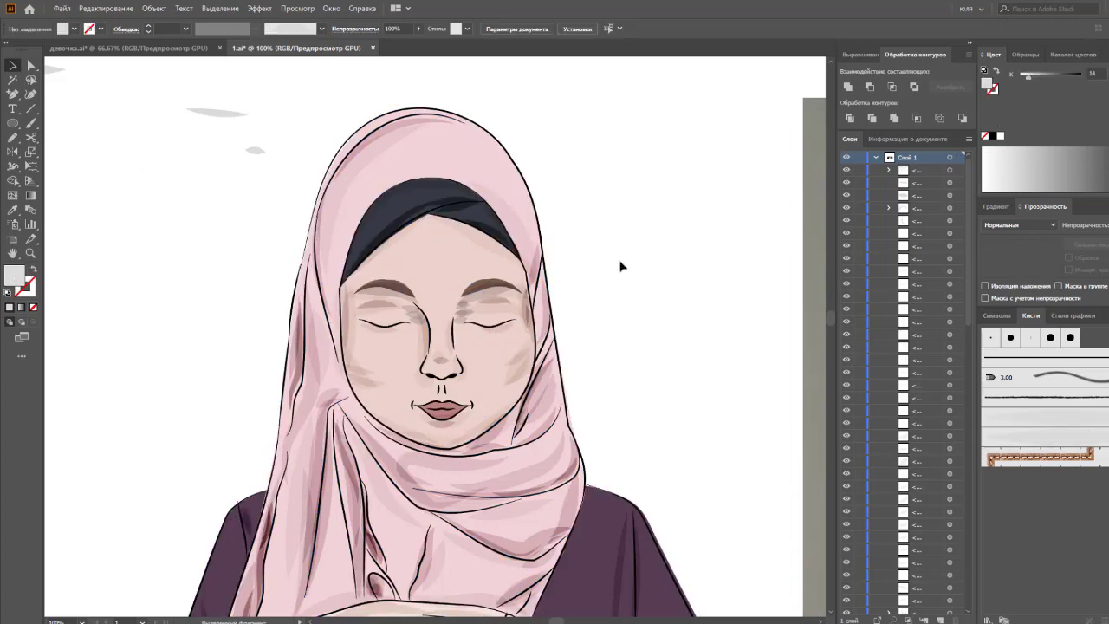
key("ctrl+minus")
key("ctrl+minus")
key("ctrl+minus")
key("ctrl+plus")
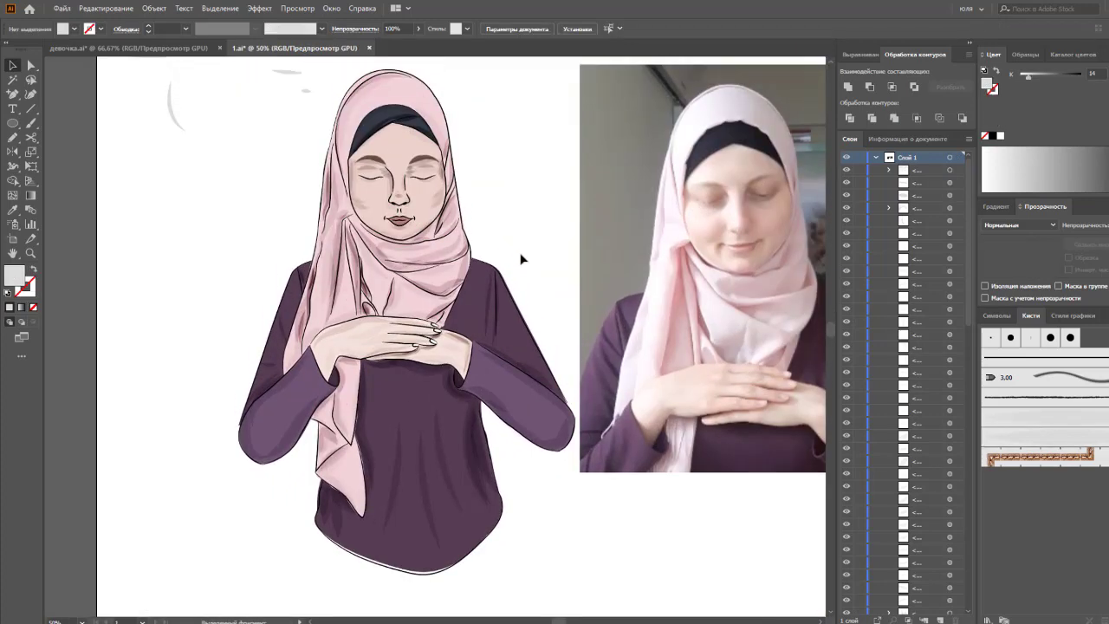
Step: Set a 0.5 pt stroke weight and group the shirt and sleeve fold strokes together
left_click(30, 122)
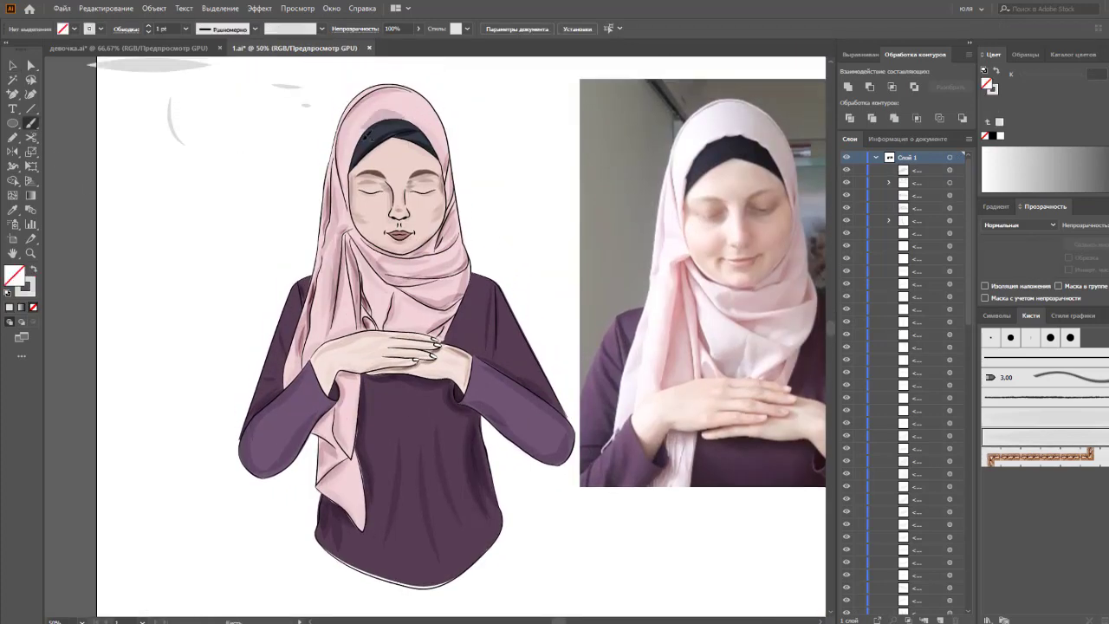
left_click(185, 28)
left_click(204, 51)
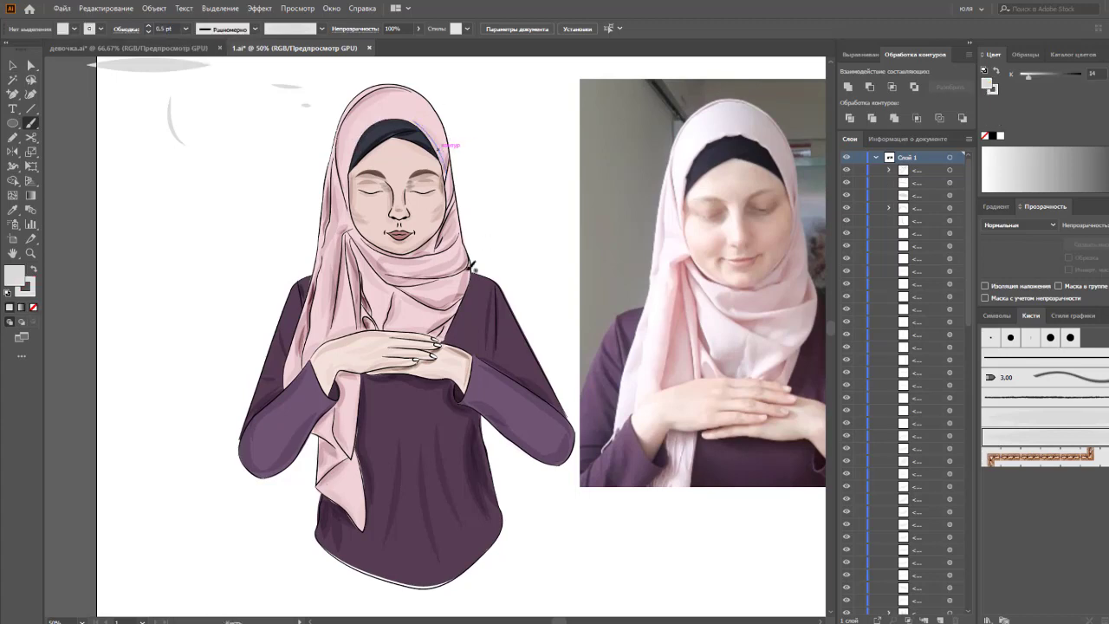
key("v")
left_click(494, 454)
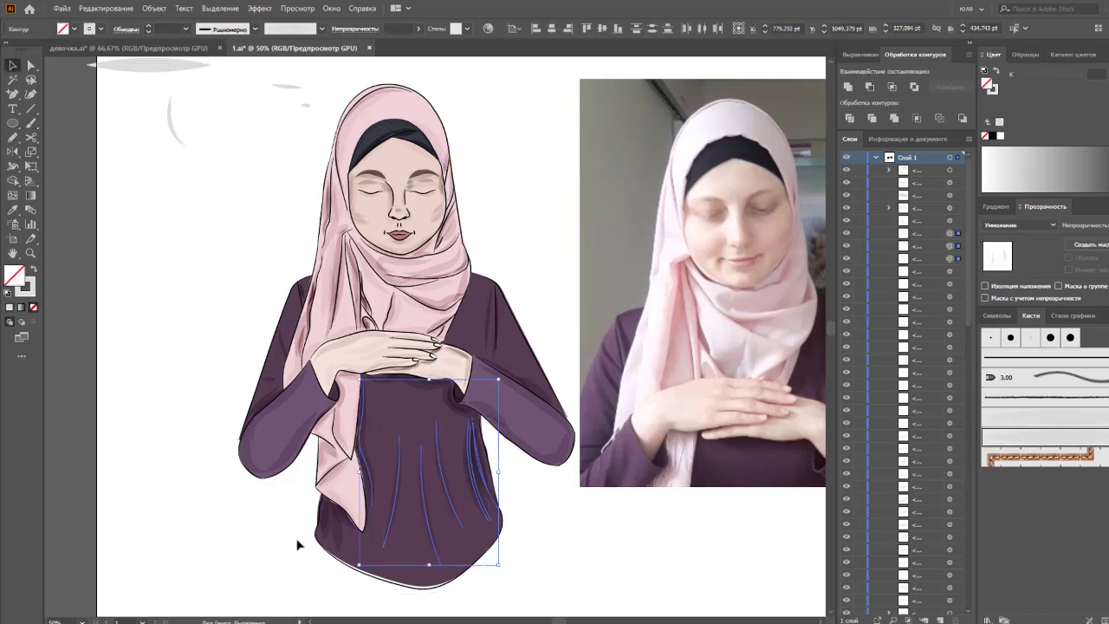
left_click_drag(468, 390, 568, 461)
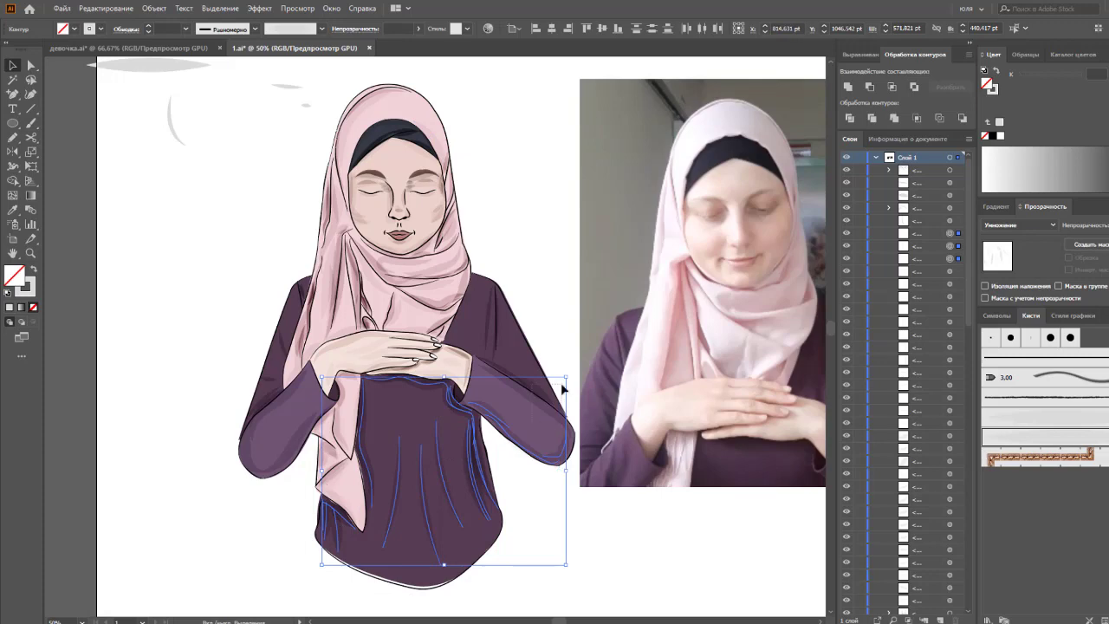
left_click(499, 374, "shift")
left_click(266, 446, "shift")
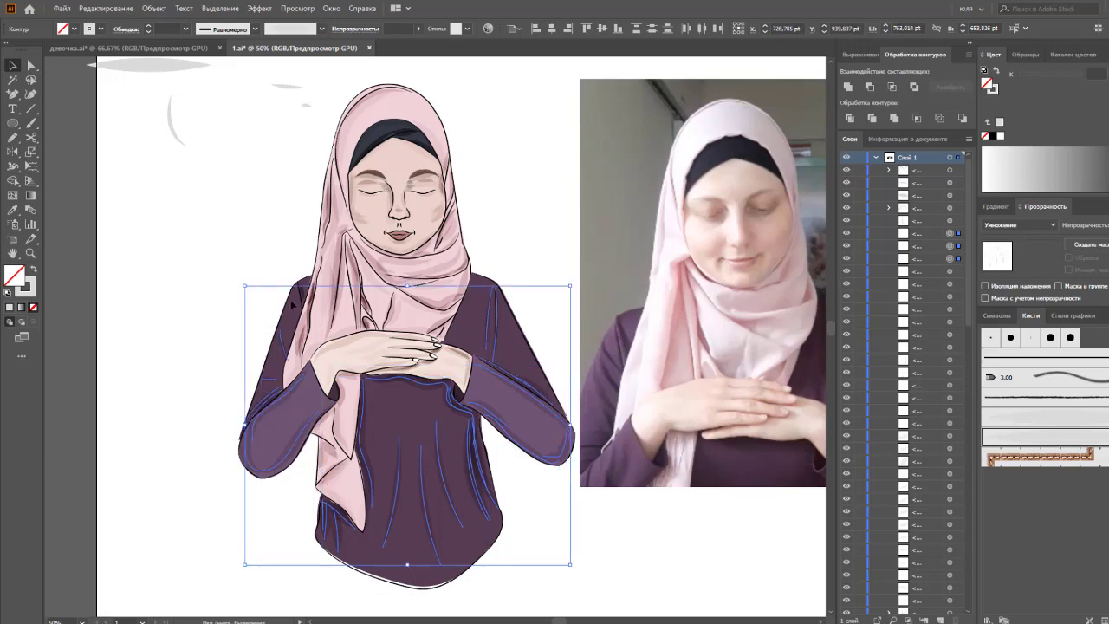
key("ctrl+g")
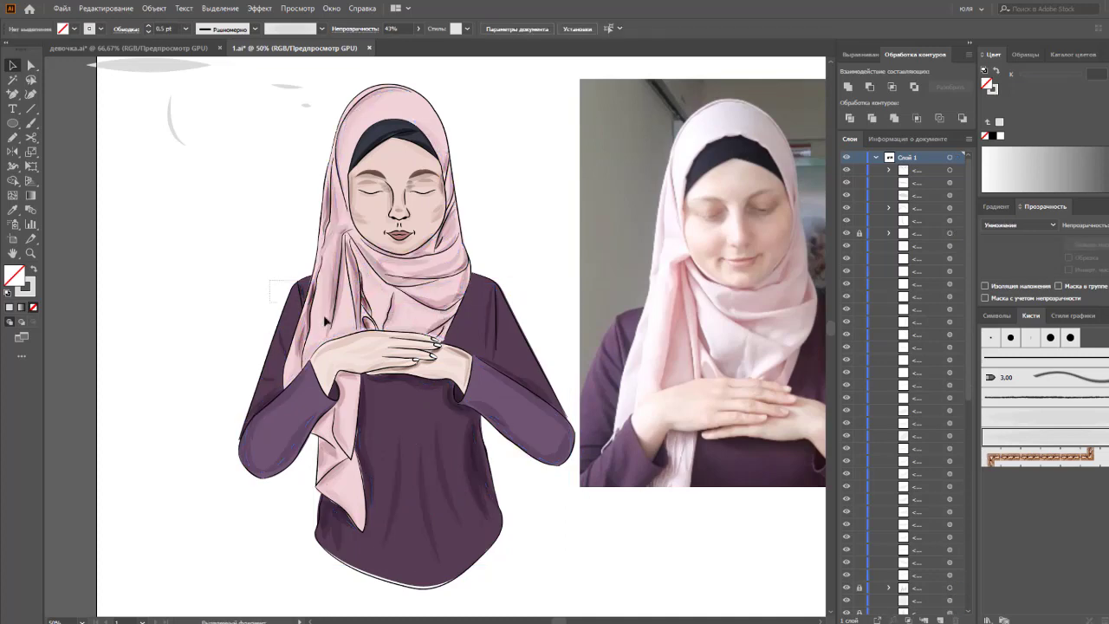
Step: Group the scarf fold strokes and lock them with Ctrl+2
left_click(380, 397)
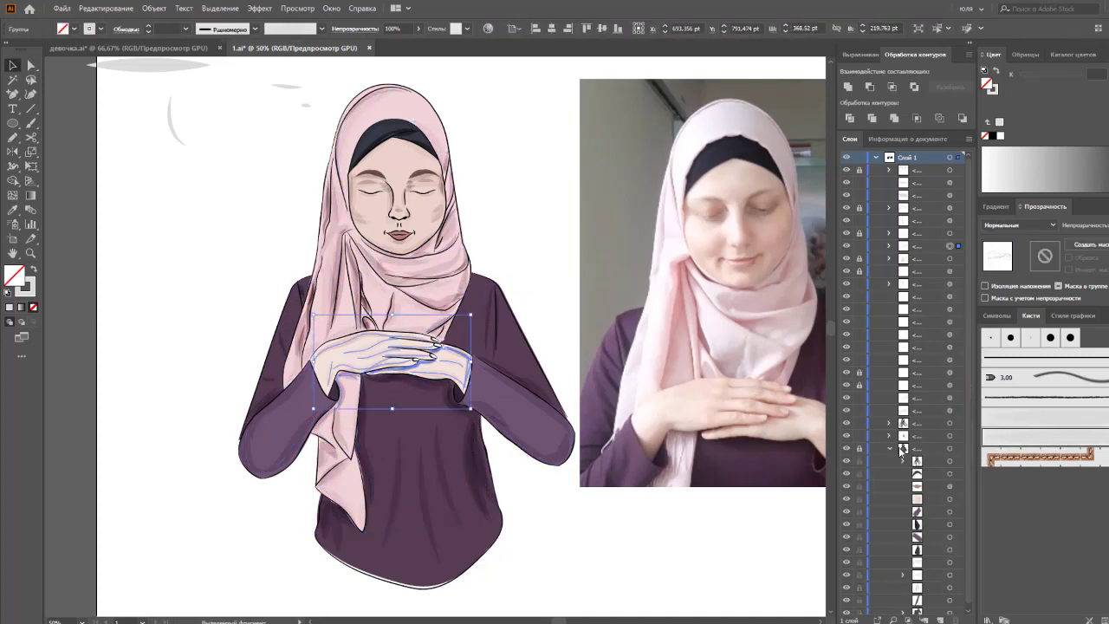
left_click(415, 399)
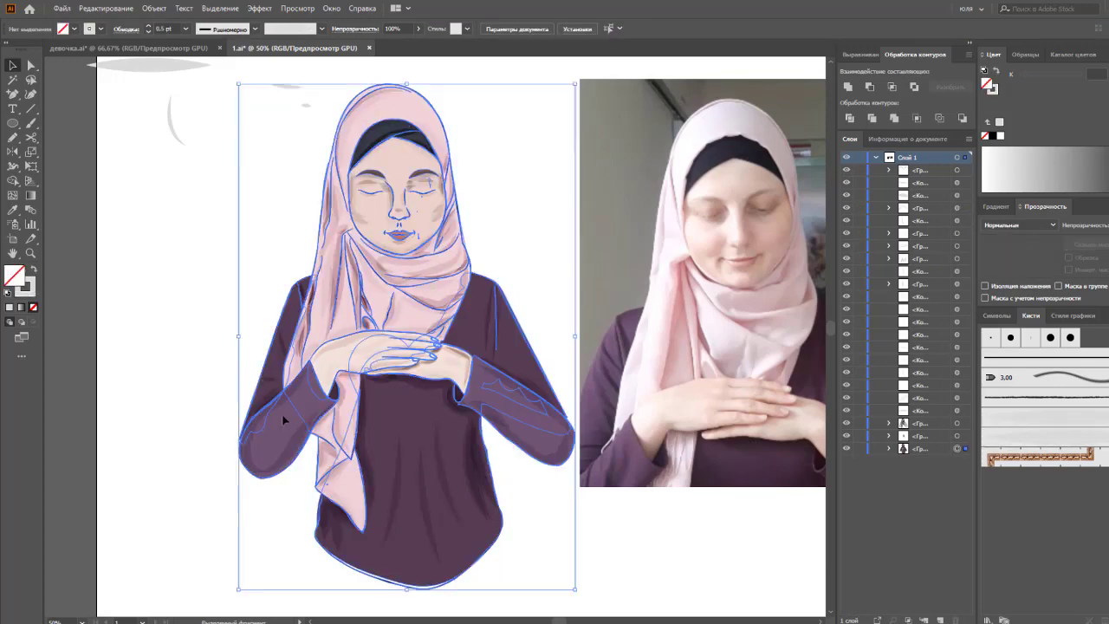
left_click(340, 433)
key("ctrl+g")
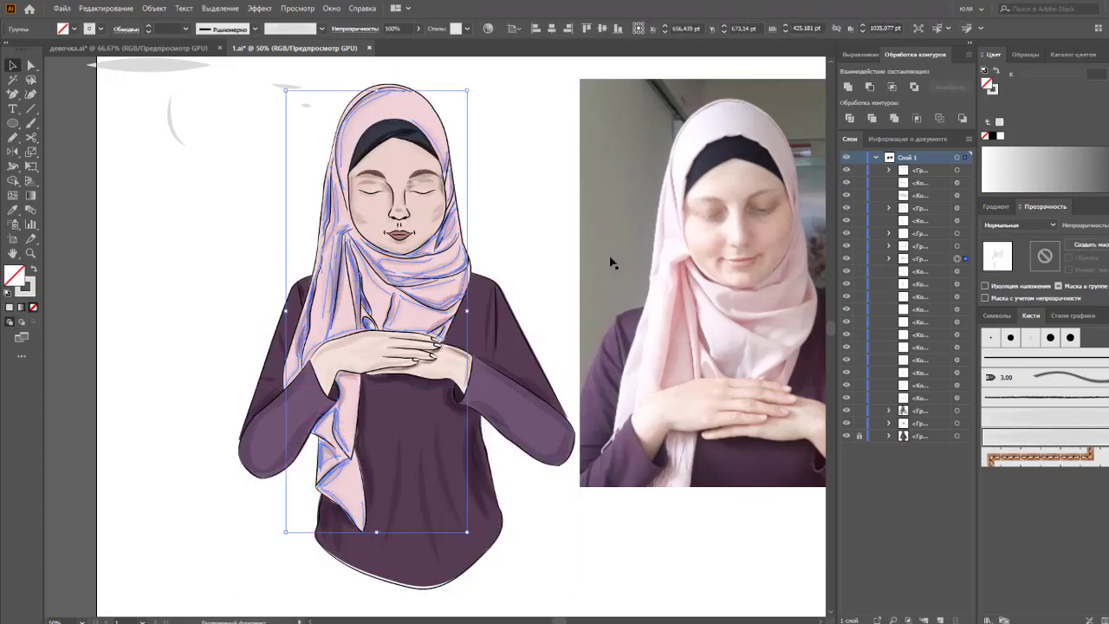
key("ctrl+2")
Step: Lock the sleeve and body shapes, then group the torso multiply shadows
left_click(449, 374)
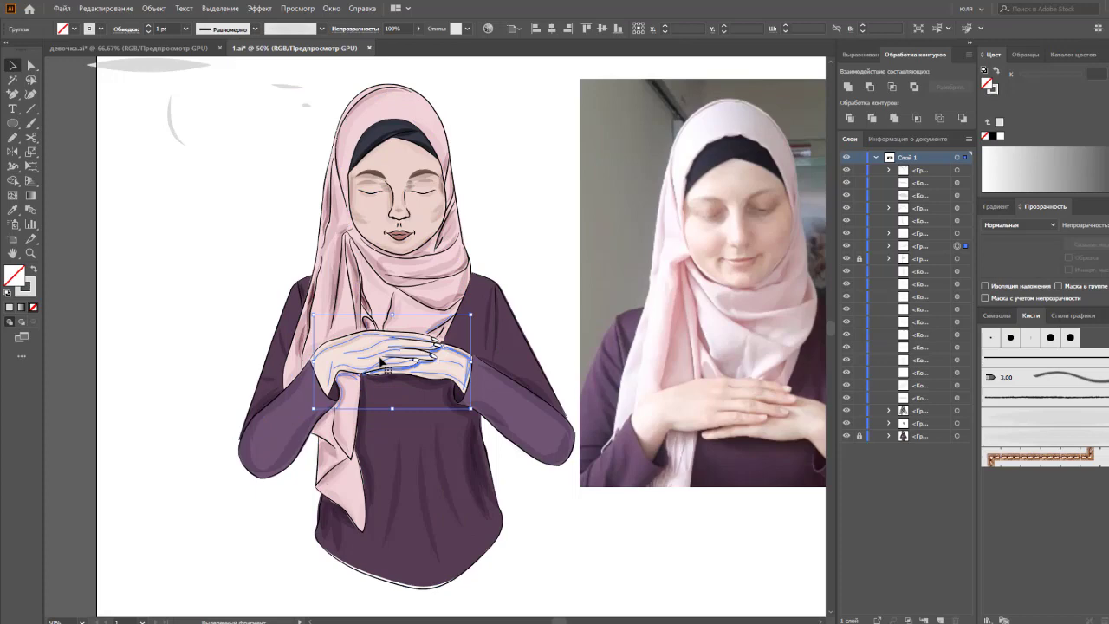
left_click(450, 374, "shift")
key("ctrl+2")
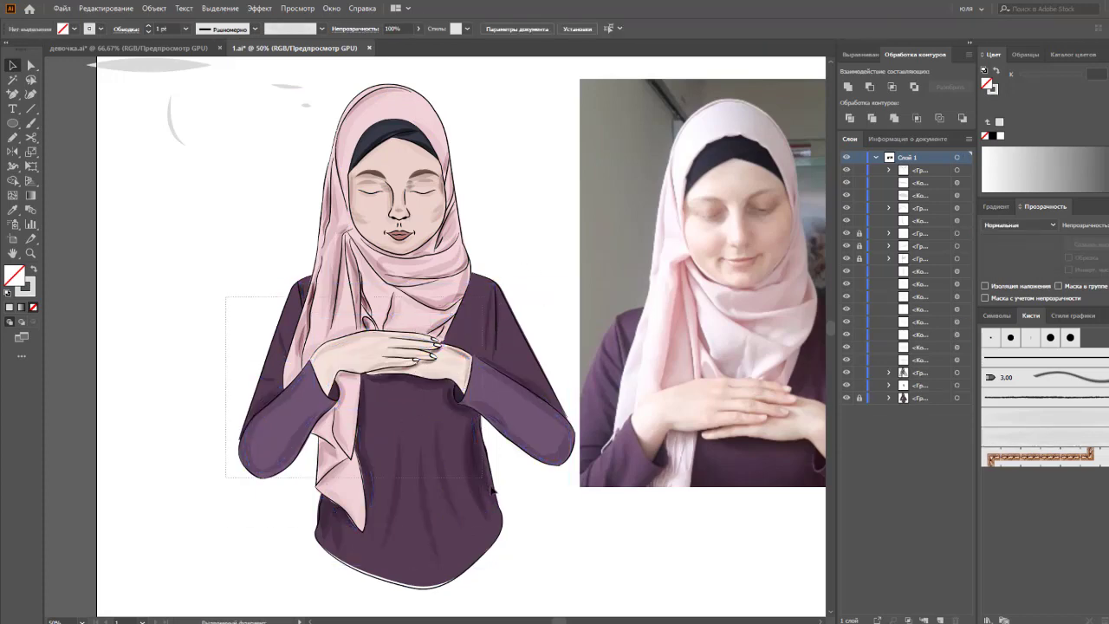
left_click_drag(232, 296, 472, 507)
key("ctrl+g")
Step: Check the dark hijab band, clear the selection and zoom in on the face
left_click(503, 248)
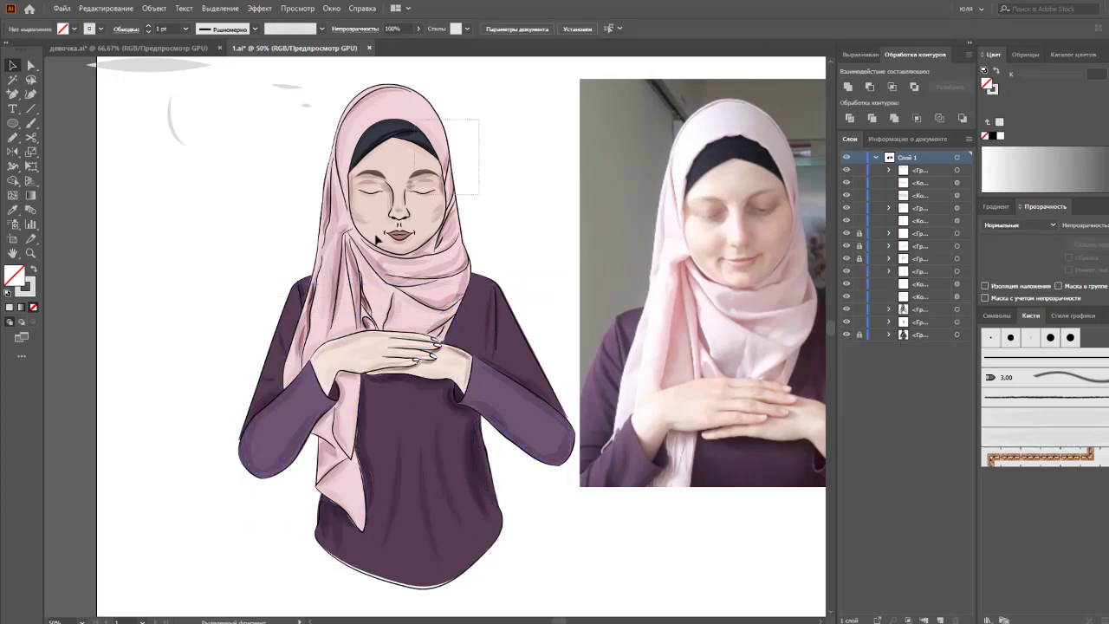
left_click(424, 156)
left_click(501, 259)
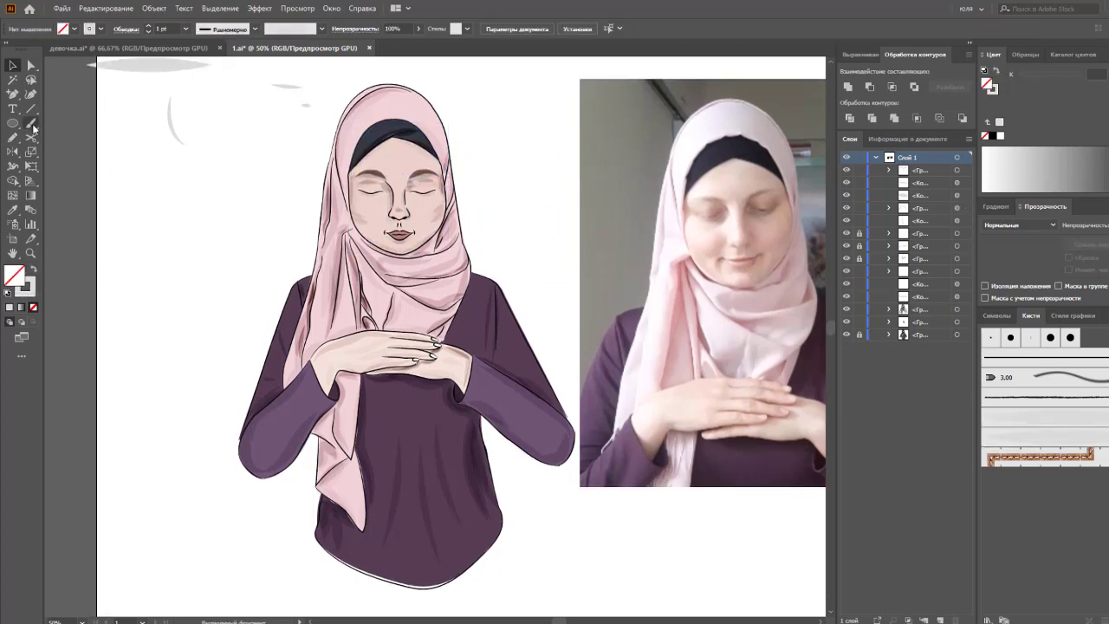
left_click(32, 125)
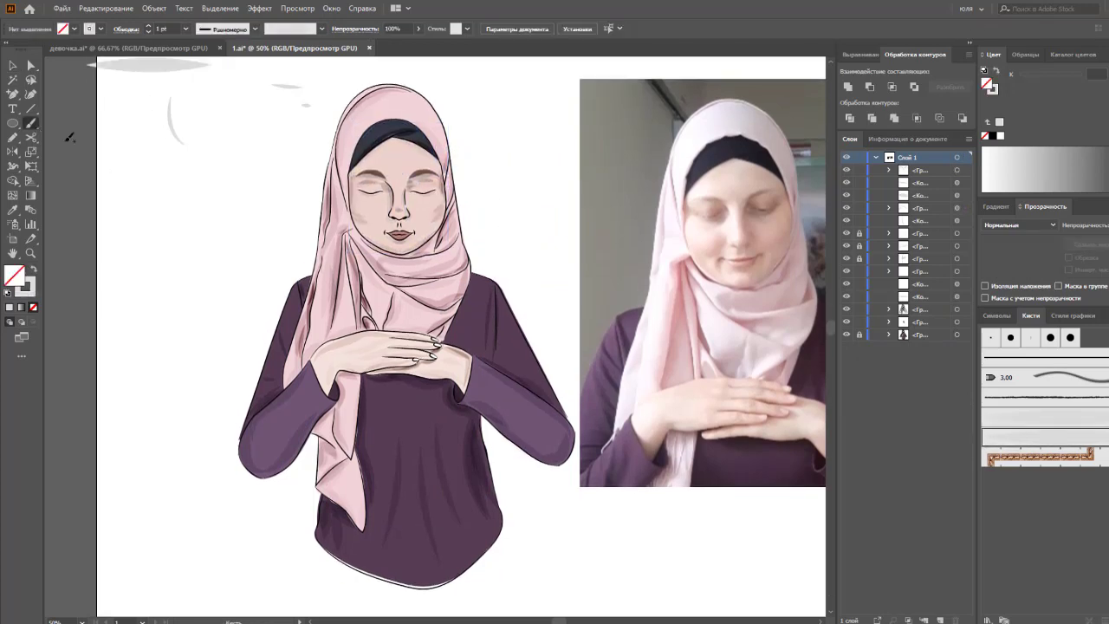
key("ctrl+plus")
key("ctrl+plus")
Step: Paint a thin stroke along the left eyelid and set it to Multiply blending
scroll(291, 270, "up", 5)
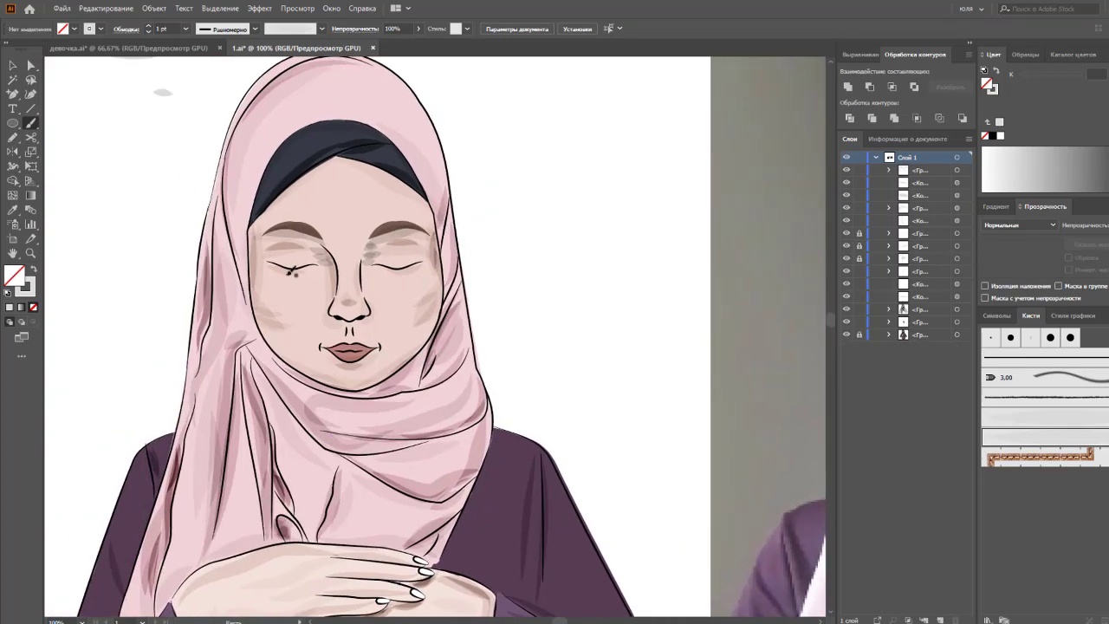
left_click_drag(291, 262, 323, 265)
left_click(185, 28)
left_click(1020, 224)
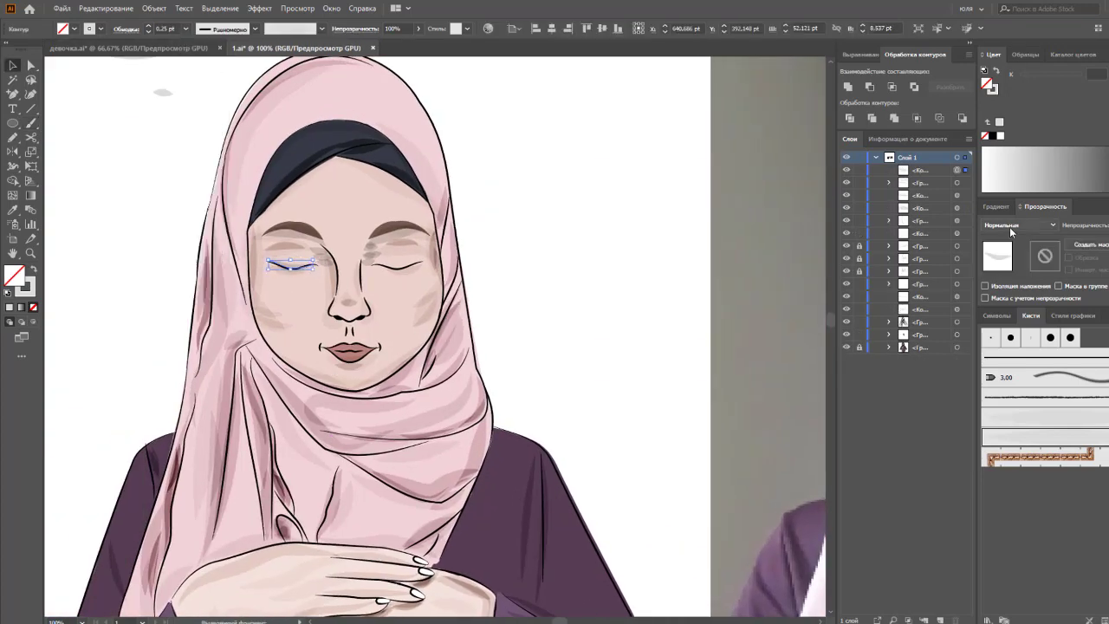
left_click(1014, 260)
key("v")
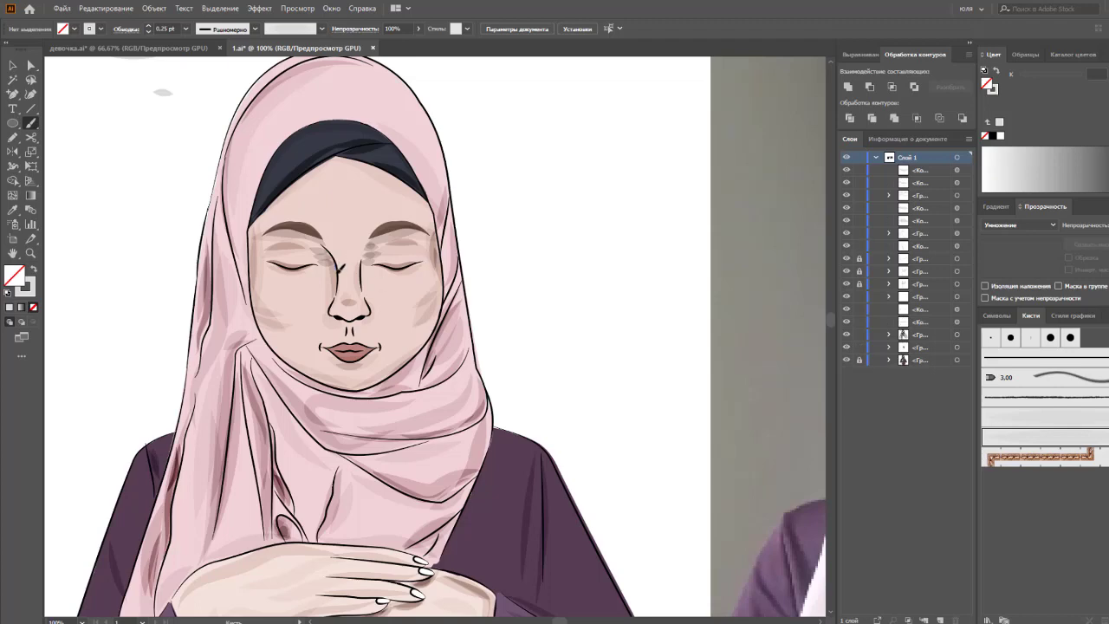
Step: Add thin strokes to the nose bridge, lower lip and both eyebrows
left_click_drag(338, 265, 334, 309)
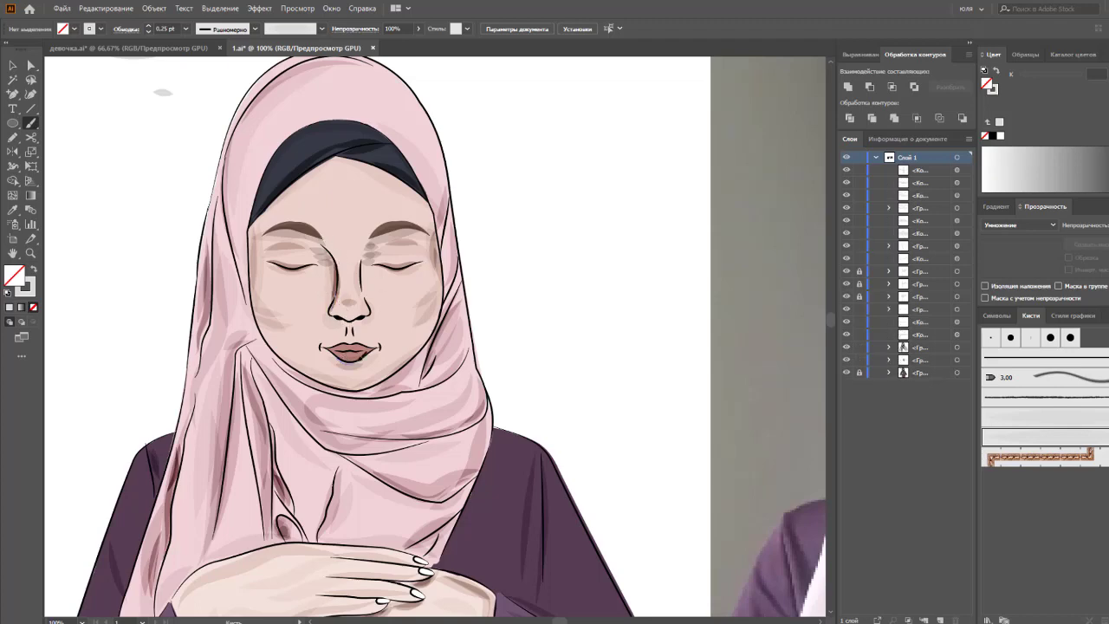
mouse_move(340, 353)
left_mouse_down()
mouse_move(373, 357)
mouse_move(363, 345)
left_mouse_up()
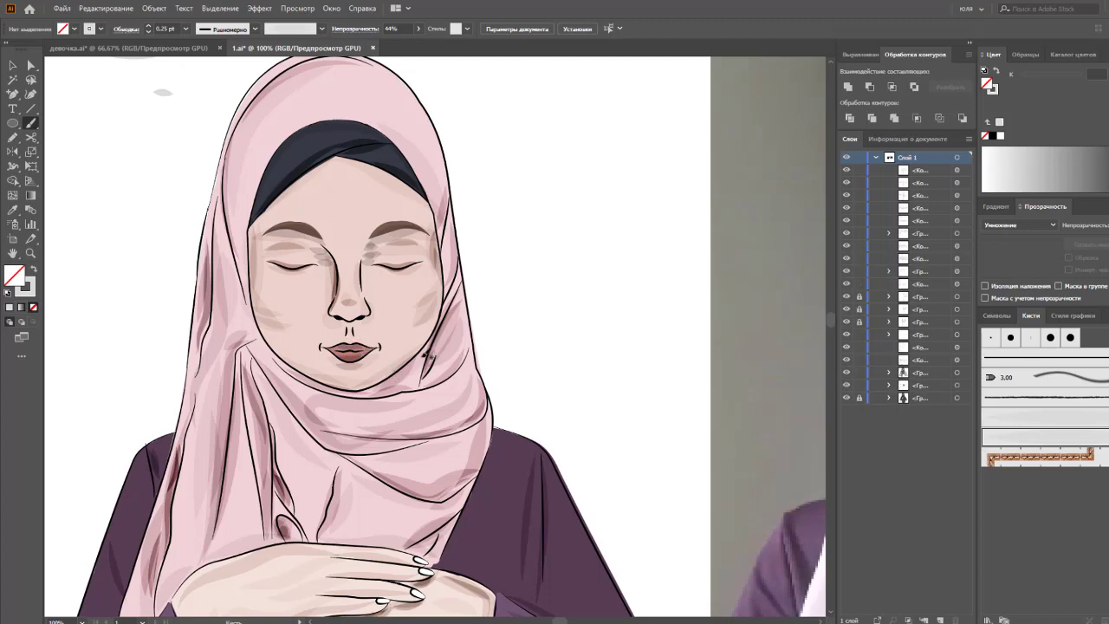
mouse_move(314, 228)
left_mouse_down()
mouse_move(271, 227)
mouse_move(282, 231)
left_mouse_up()
left_click_drag(378, 230, 419, 224)
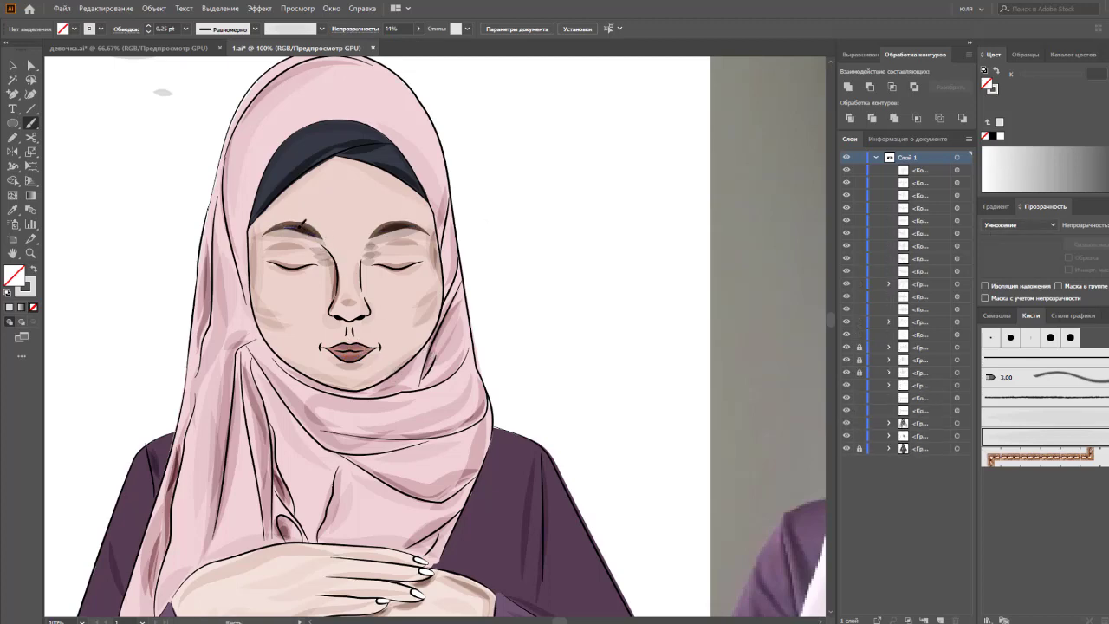
left_click_drag(316, 227, 282, 231)
key("ctrl+minus")
key("ctrl+minus")
Step: At 20% brush opacity, paint faint shading under the nose and near the left temple
key("ctrl+plus")
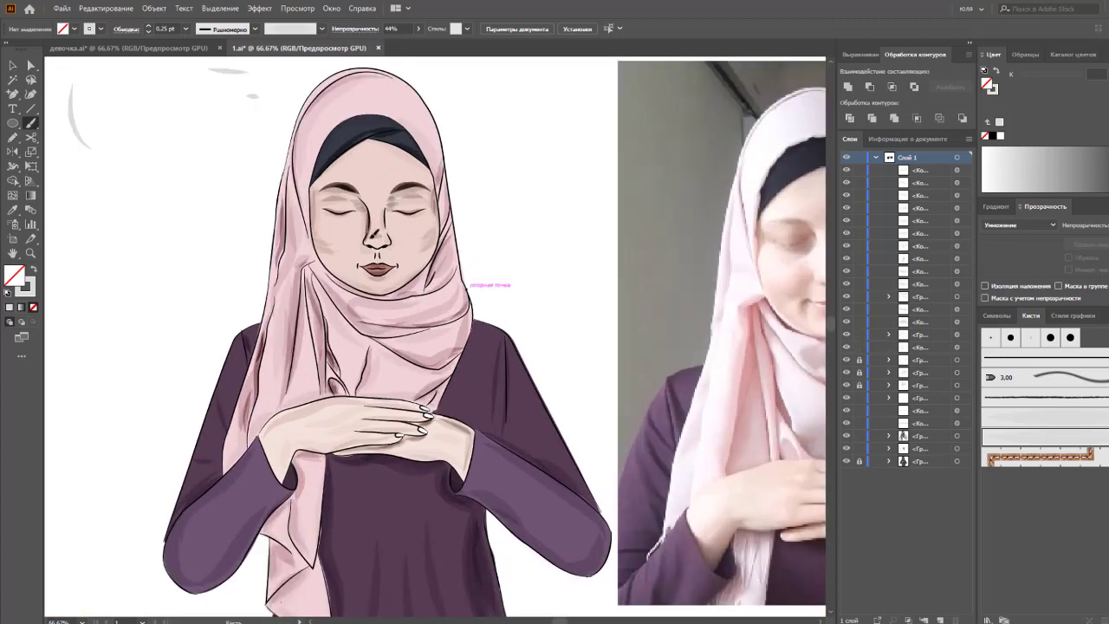
left_click(418, 28)
left_click_drag(392, 47, 379, 47)
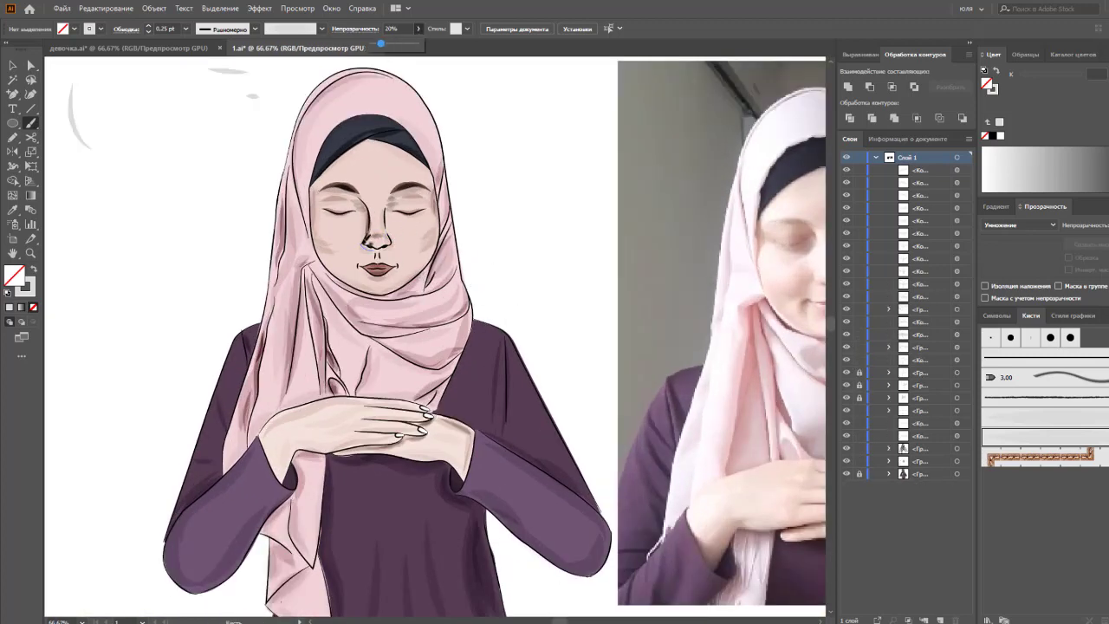
mouse_move(358, 249)
left_mouse_down()
mouse_move(400, 267)
mouse_move(353, 265)
mouse_move(359, 253)
left_mouse_up()
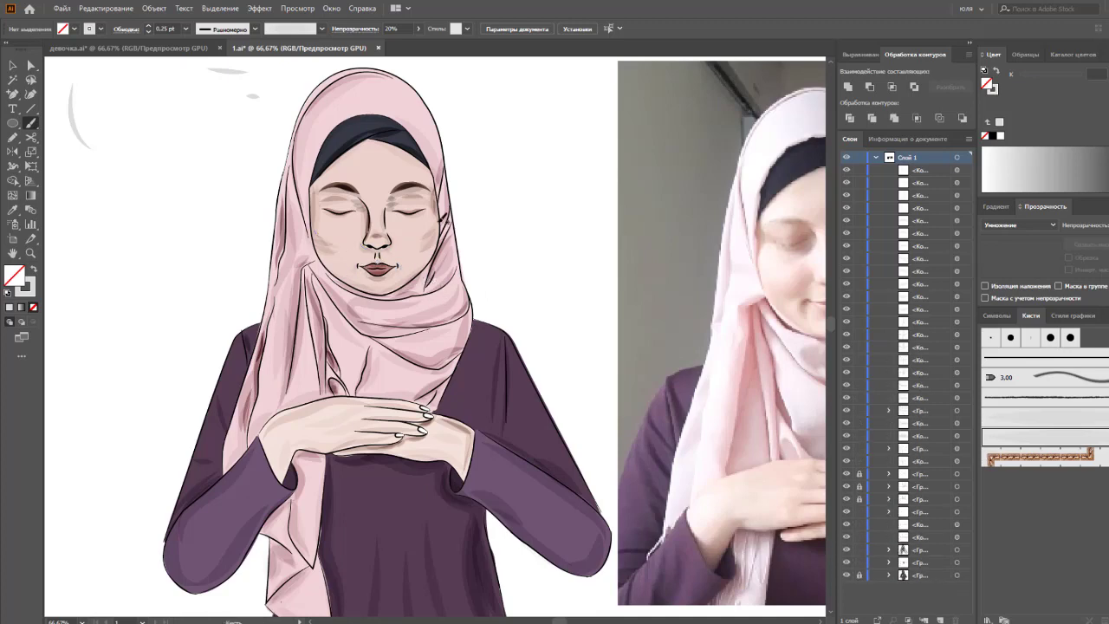
left_click_drag(444, 216, 438, 238)
left_click_drag(312, 197, 310, 206)
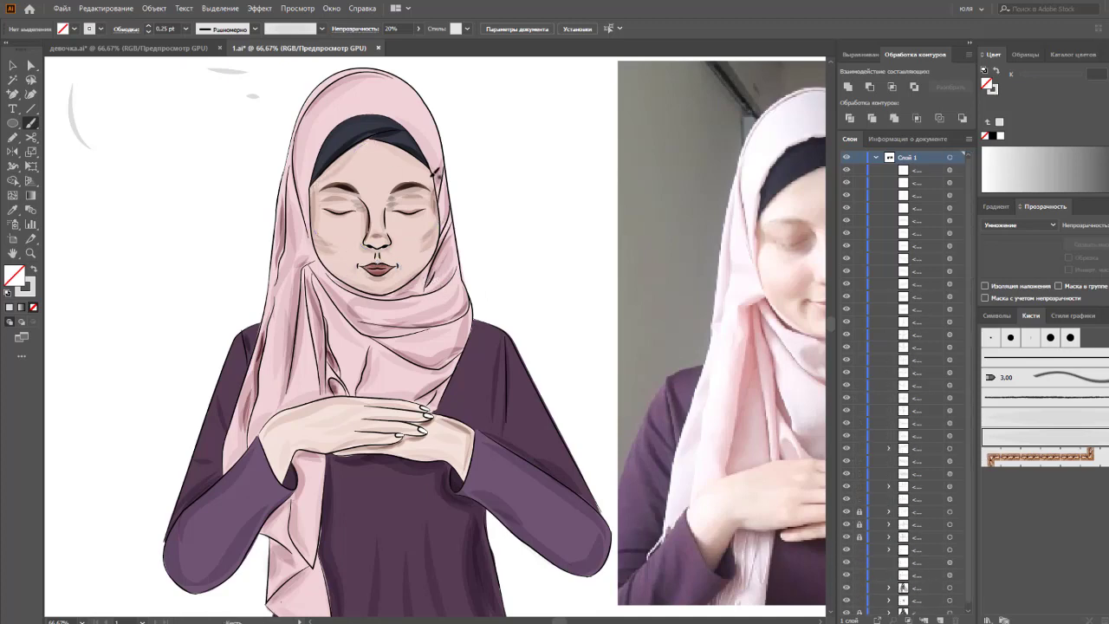
mouse_move(437, 177)
left_mouse_down()
mouse_move(325, 180)
mouse_move(340, 183)
left_mouse_up()
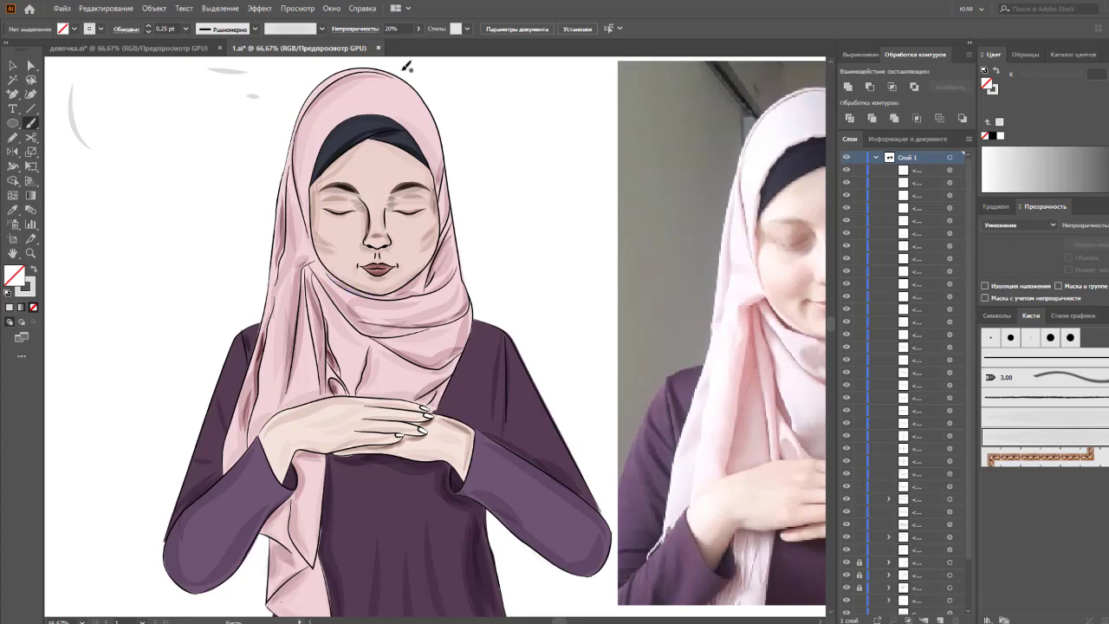
Step: At 54% opacity and 0.5 pt, paint a faint left-cheek stroke and darken the scarf fold
left_click(418, 29)
left_click_drag(376, 47, 398, 47)
left_click(185, 29)
left_click(201, 54)
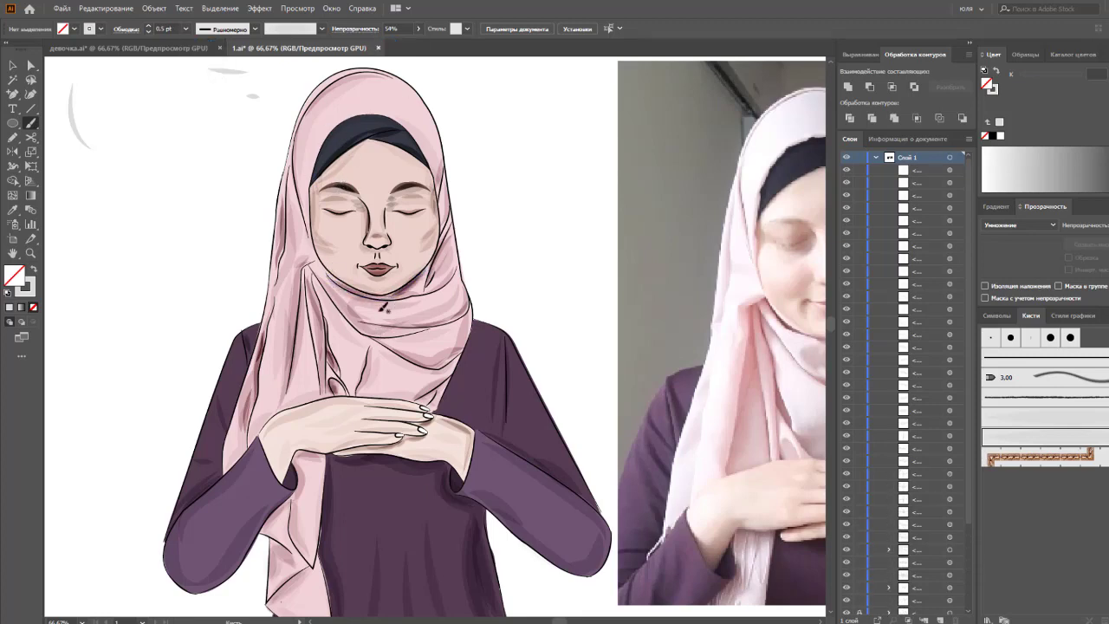
left_click_drag(387, 305, 393, 311)
key("ctrl+z")
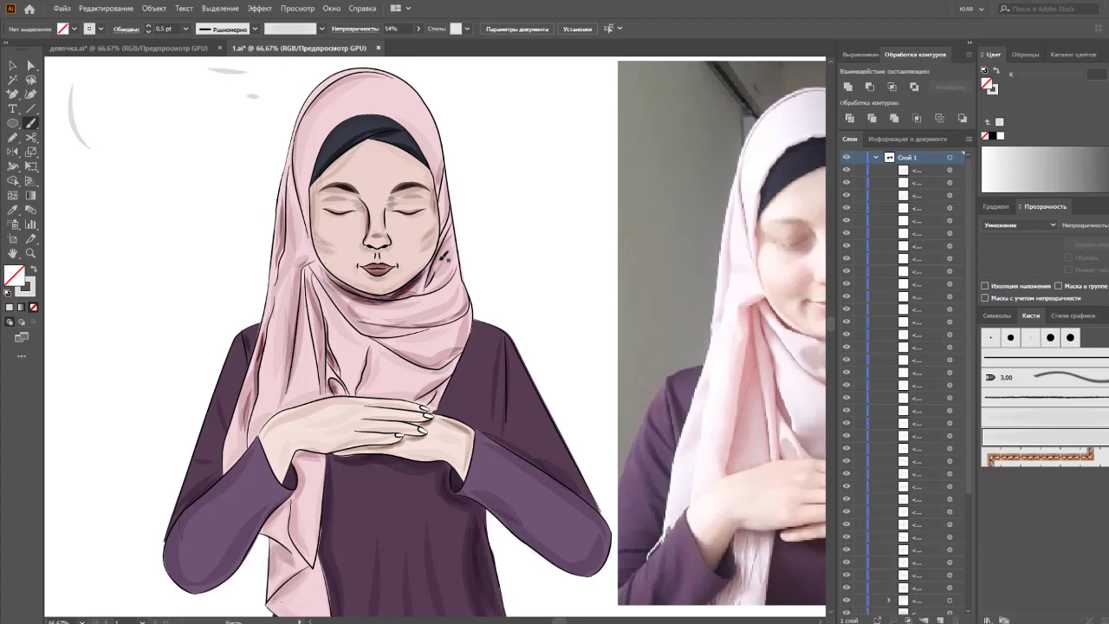
left_click_drag(312, 225, 334, 253)
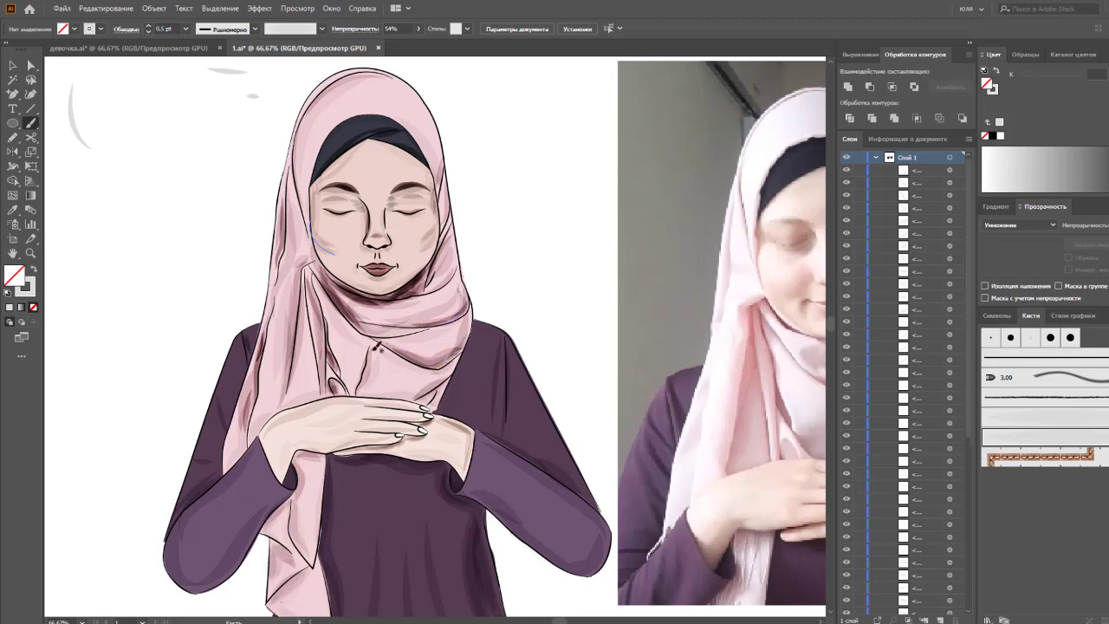
left_click_drag(307, 279, 327, 358)
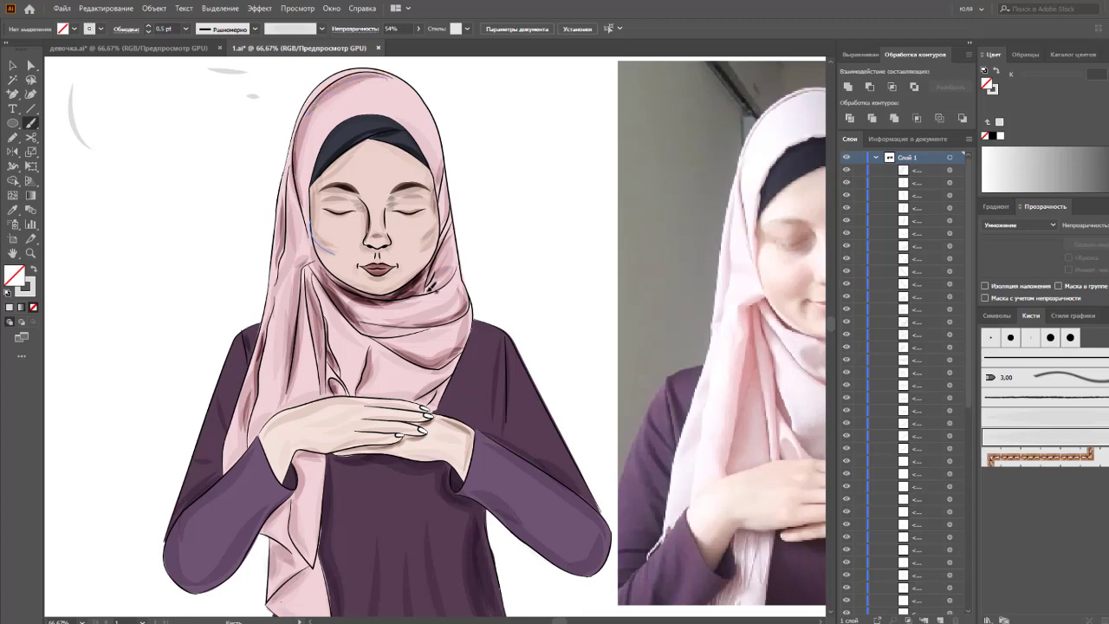
Step: Add a short 0.75 pt shading stroke on the scarf below the chin
key("v")
left_click(420, 298)
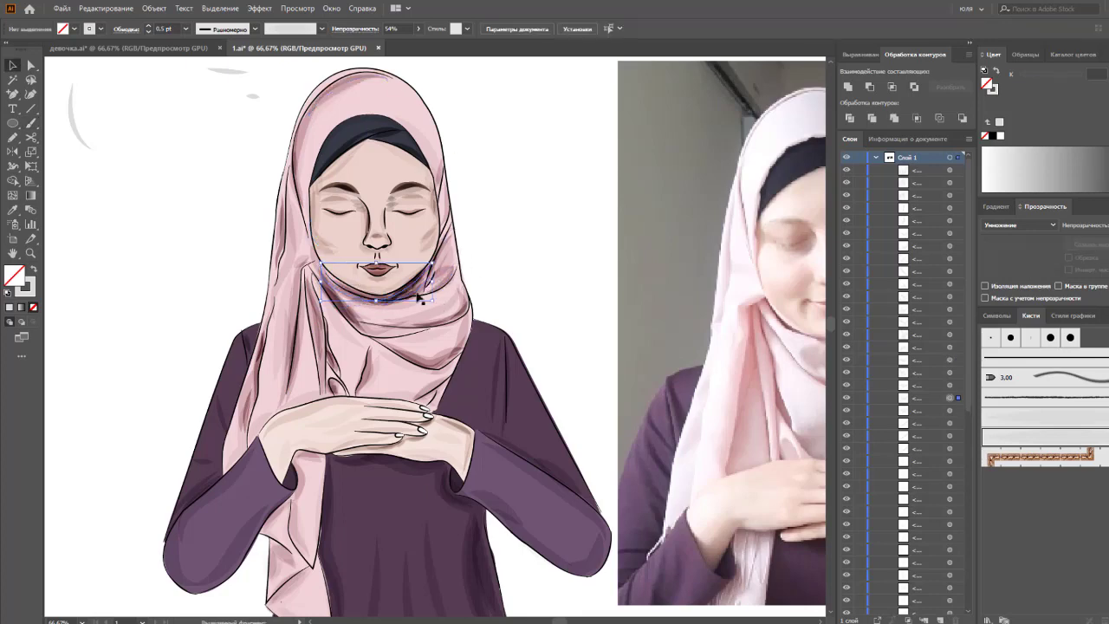
key("ctrl+shift+a")
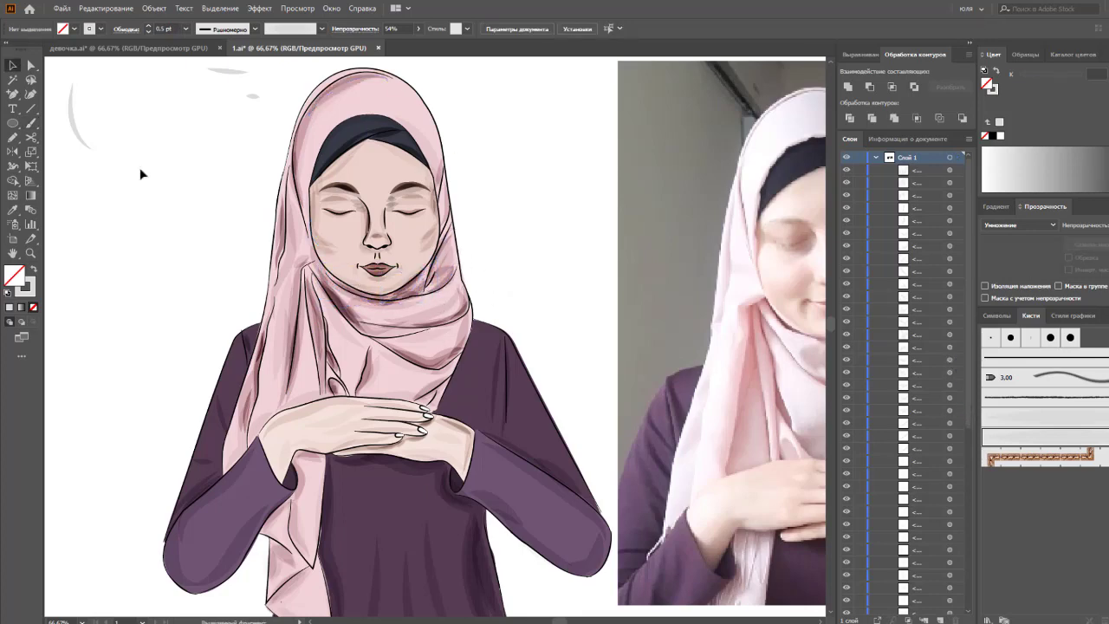
key("b")
left_click(186, 28)
left_click(204, 71)
left_click_drag(392, 336, 426, 330)
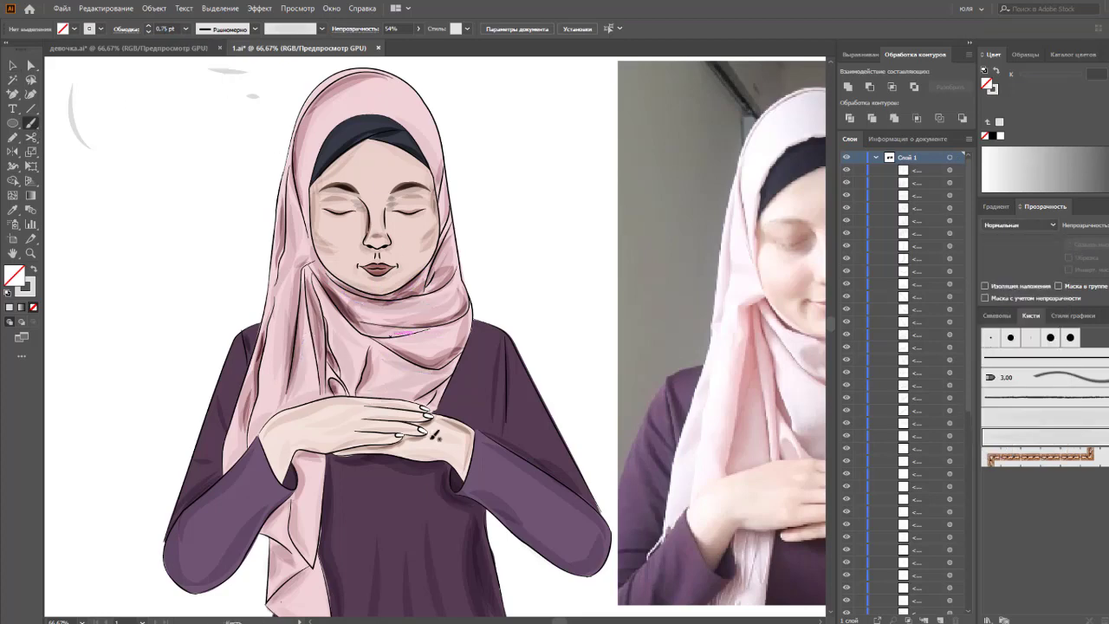
key("ctrl+minus")
Step: Set the brush to Multiply blending, 0.25 pt weight and 83% opacity
left_click(1018, 224)
left_click(1009, 268)
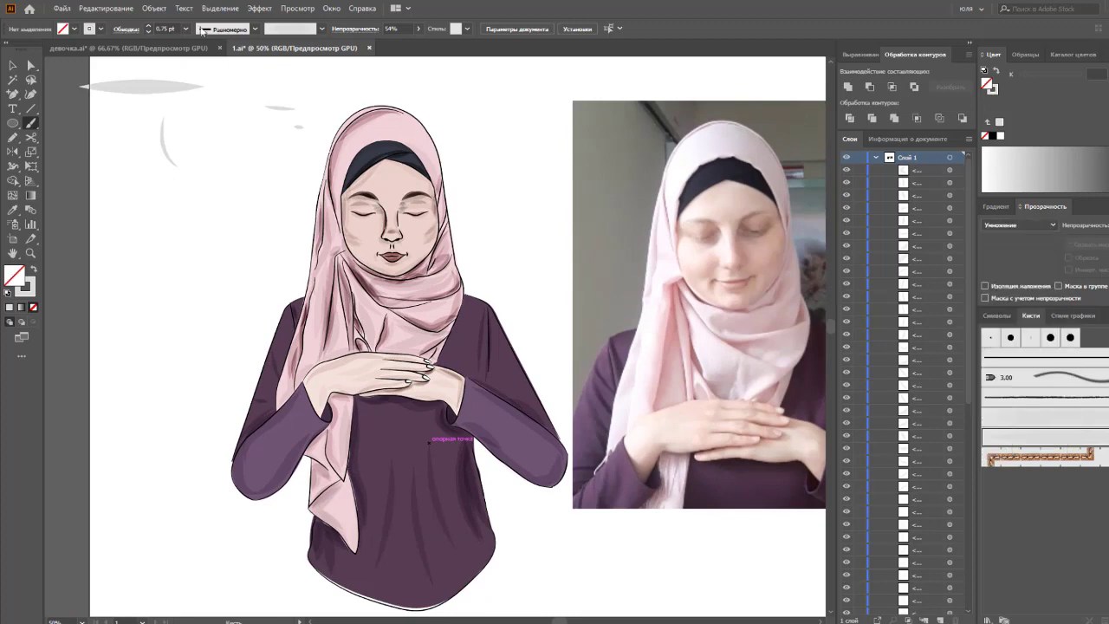
left_click(184, 28)
left_click(204, 66)
left_click(185, 29)
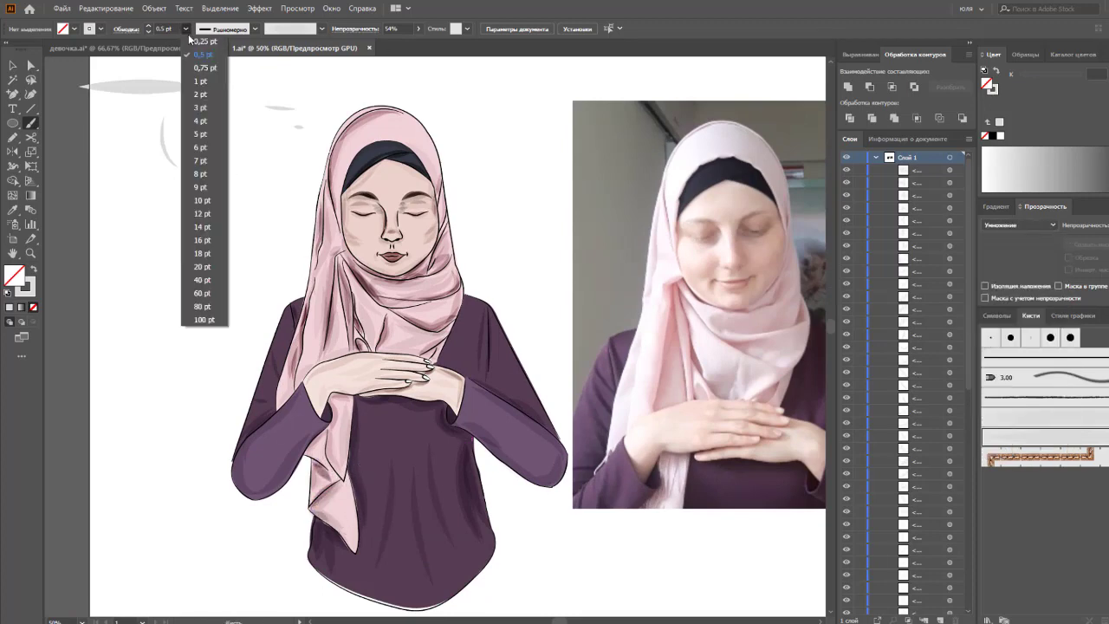
left_click(204, 54)
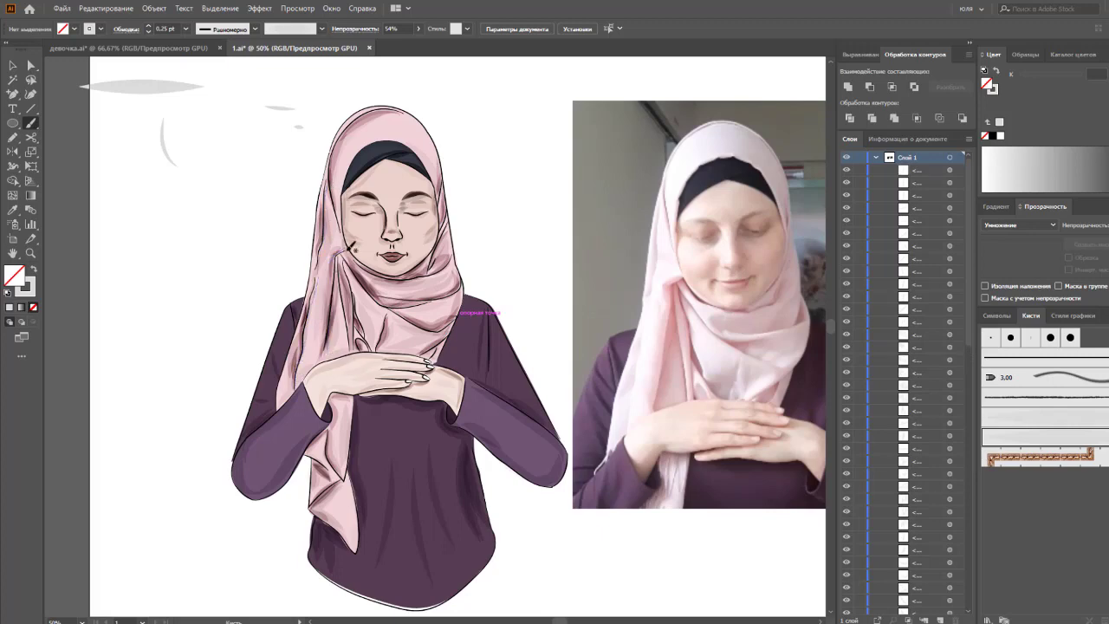
left_click_drag(419, 29, 416, 46)
Step: Delete the grey test strokes at the top-left and set the brush weight to 0.5 pt
key("v")
left_click_drag(113, 96, 303, 168)
key("Delete")
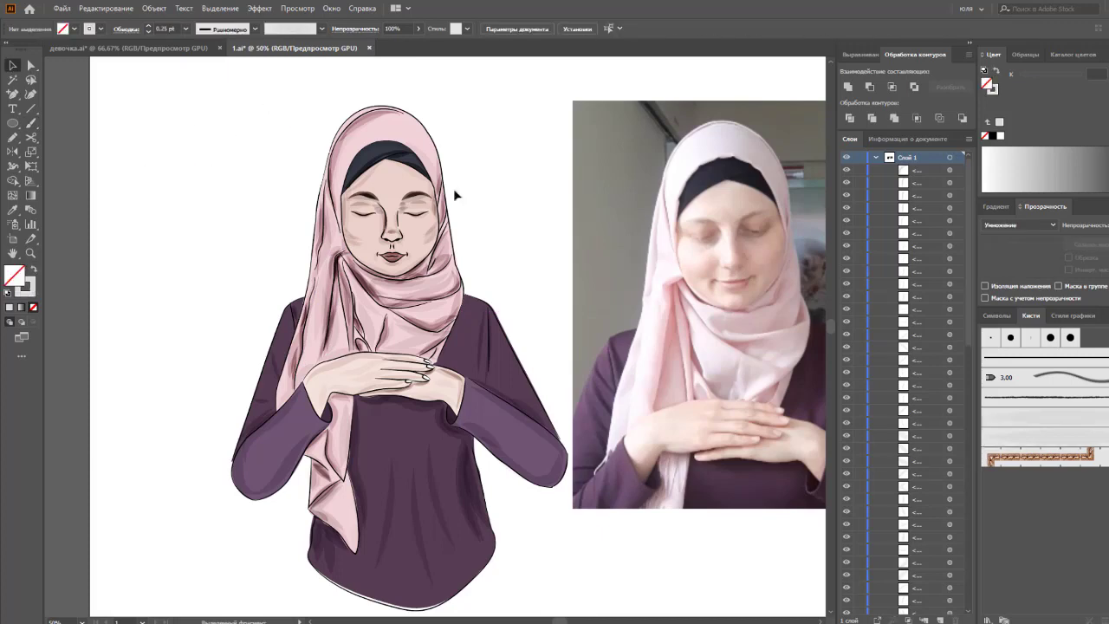
key("b")
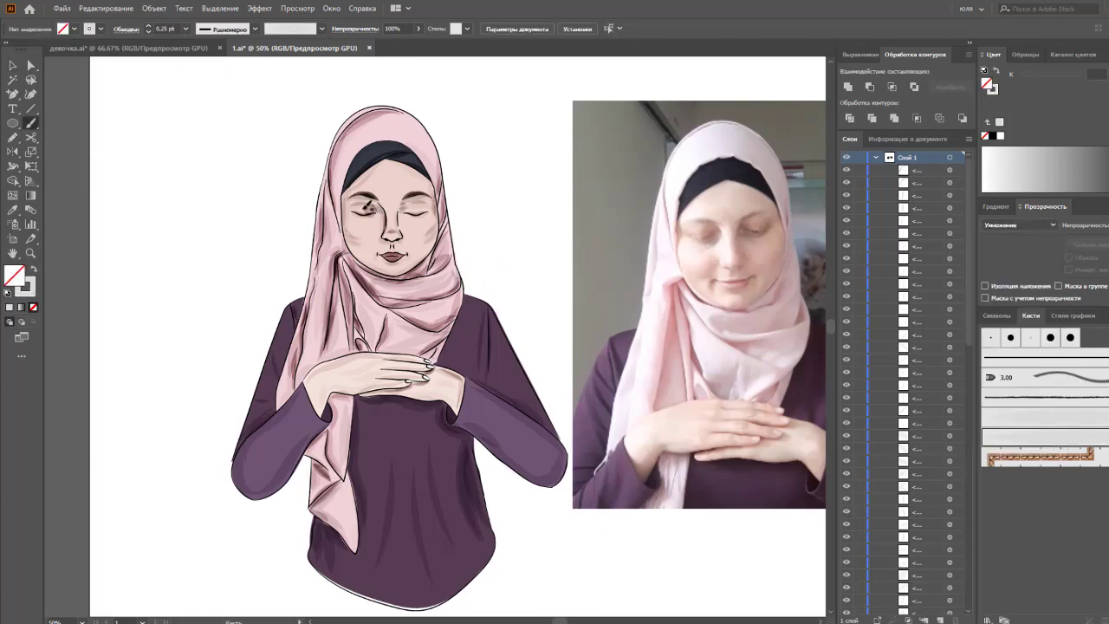
left_click(185, 28)
left_click(200, 56)
Step: Undo the grey eye stroke and paint a trial eye-shadow stroke across the closed eyelid
key("v")
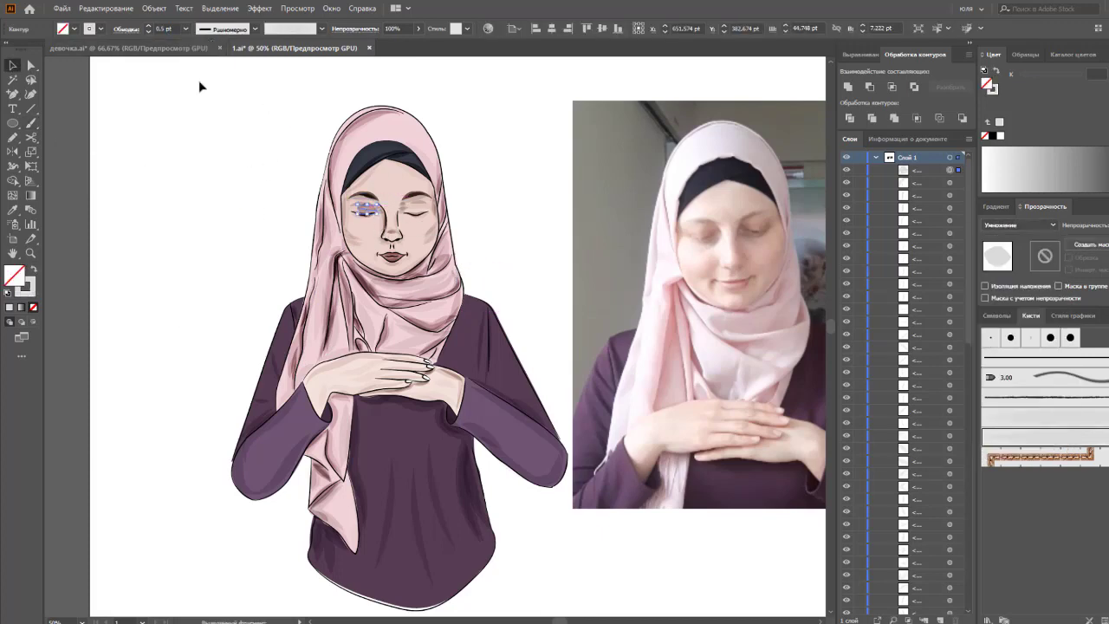
key("b")
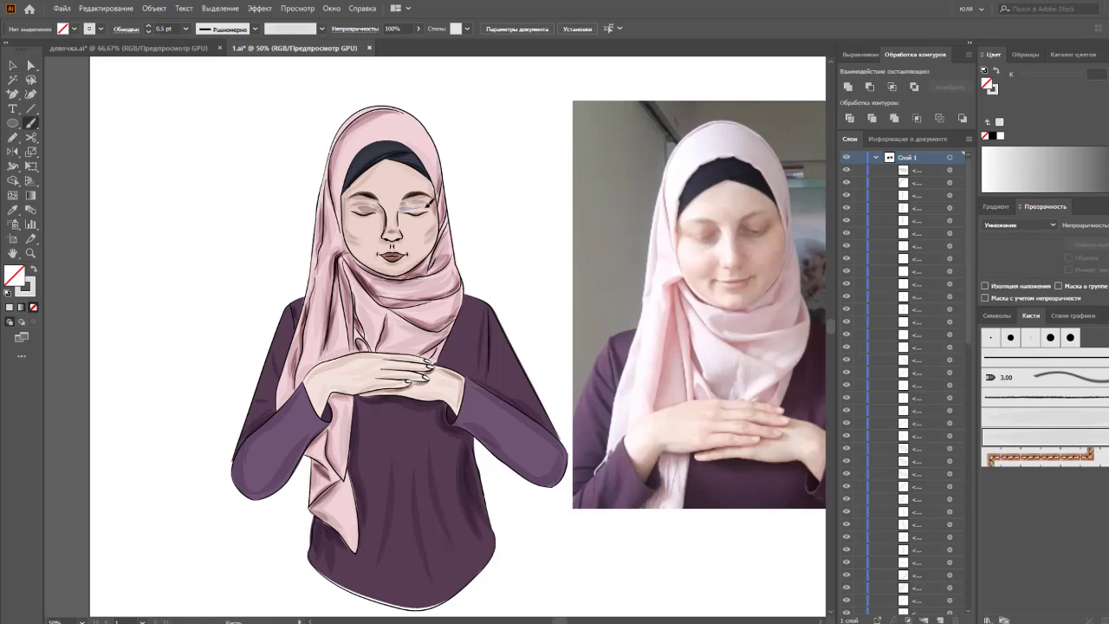
key("ctrl+z")
left_click_drag(422, 208, 406, 206)
left_click_drag(443, 209, 410, 209)
key("v")
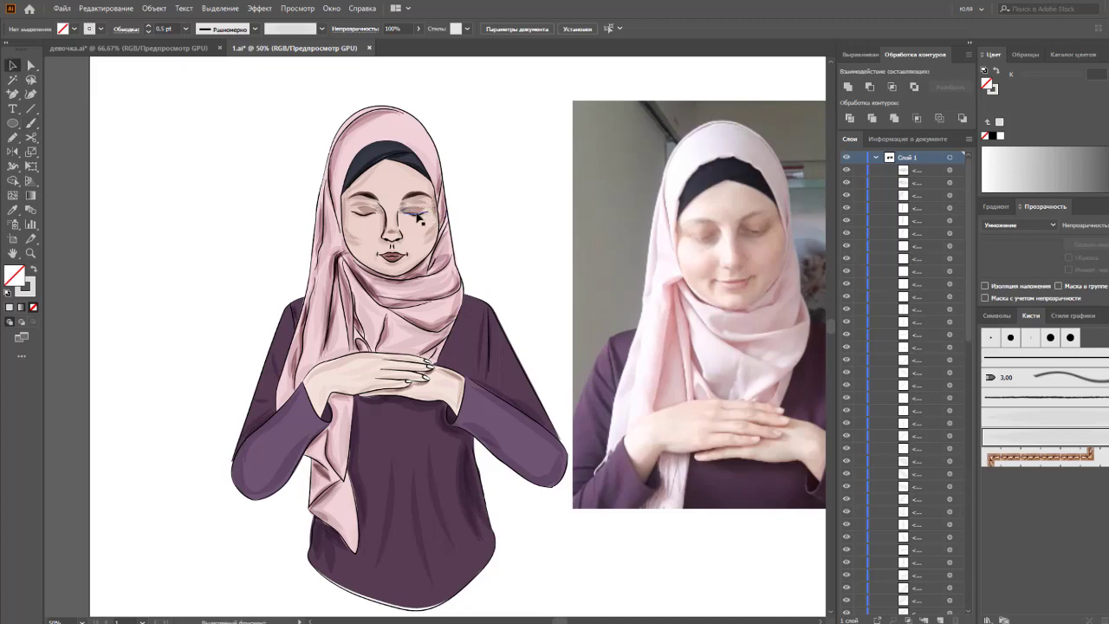
left_click(417, 211)
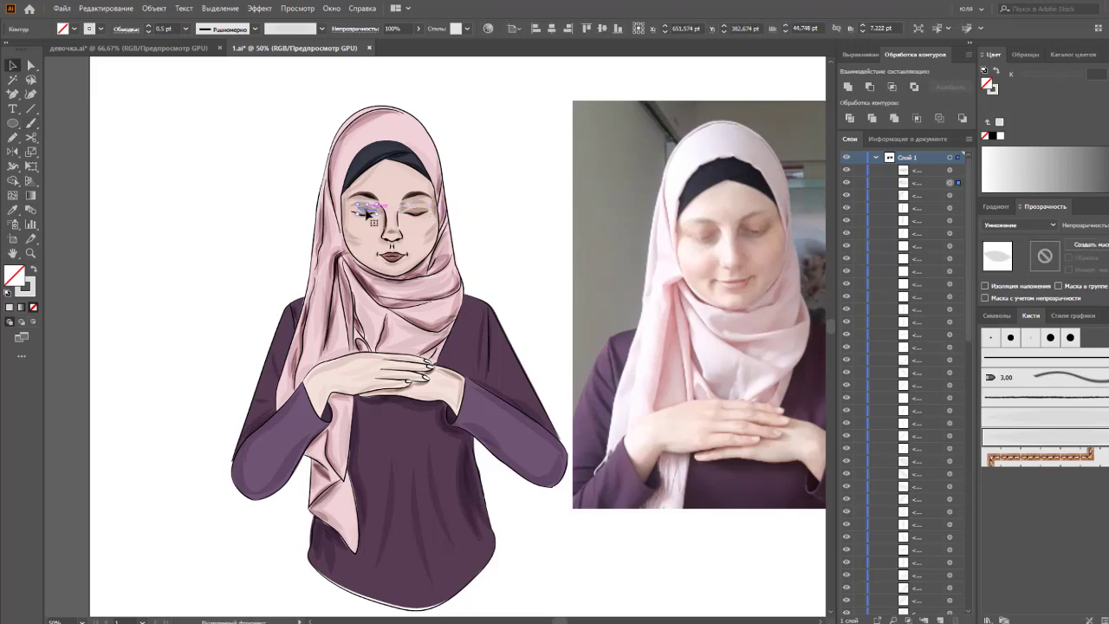
key("ctrl+shift+a")
key("b")
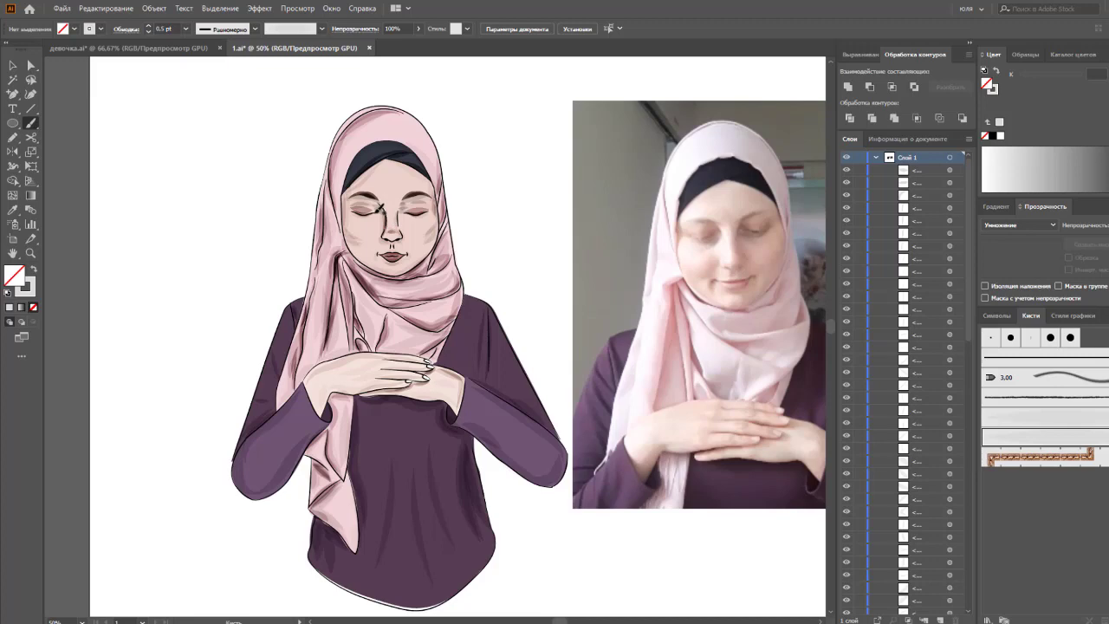
Step: Paint eye shadow along the left closed eyelid, then frame the face at 100%
mouse_move(351, 211)
left_mouse_down()
mouse_move(381, 206)
mouse_move(397, 233)
mouse_move(428, 232)
mouse_move(378, 211)
left_mouse_up()
key("a")
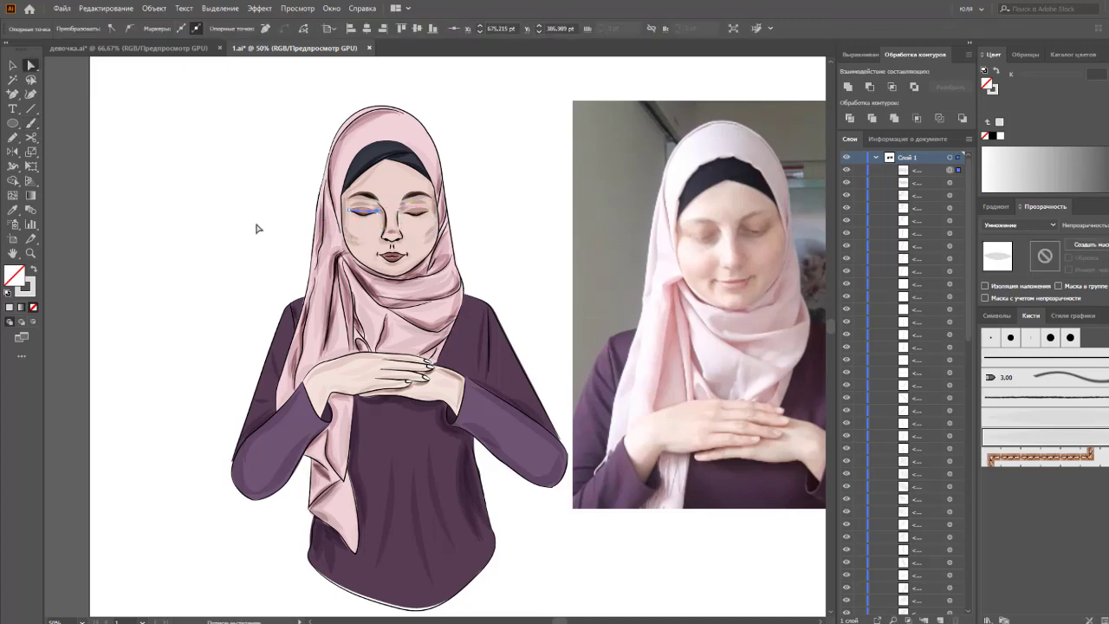
key("v")
left_click(246, 229)
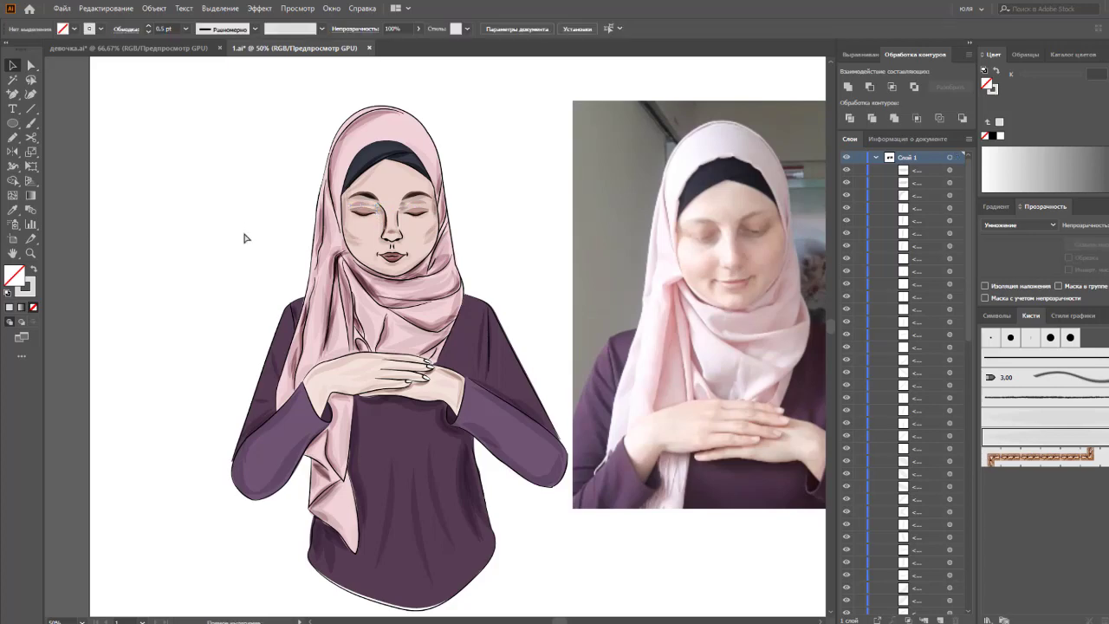
key("ctrl+plus")
key("ctrl+plus")
left_click_drag(507, 198, 579, 288)
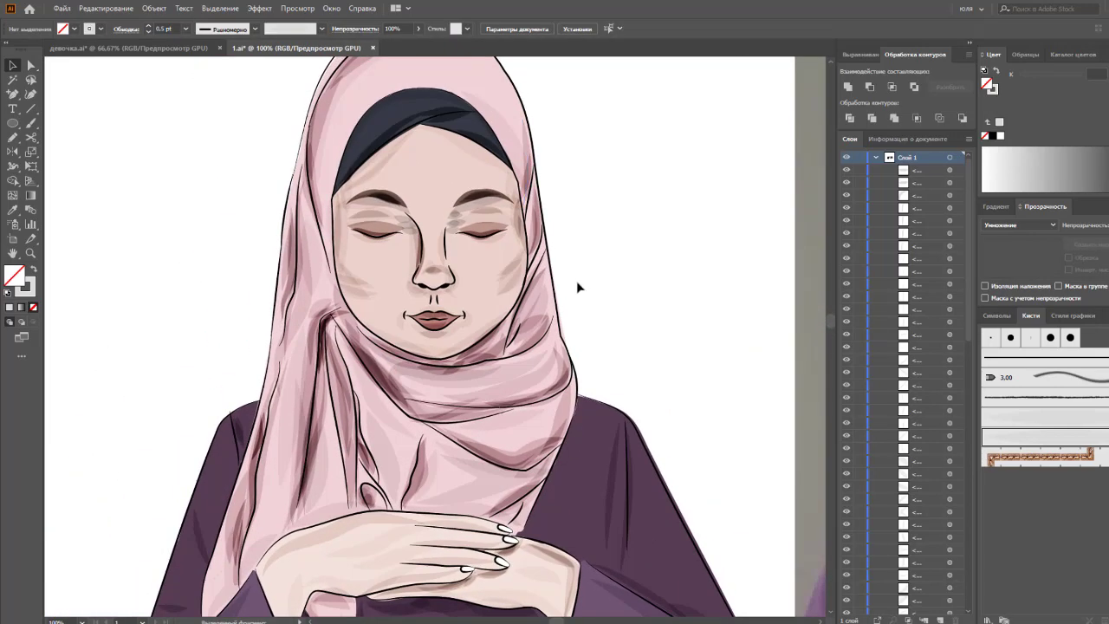
Step: Mirror a copy of the left eye-shadow stroke onto the right eye with the Reflect tool
left_click(485, 230)
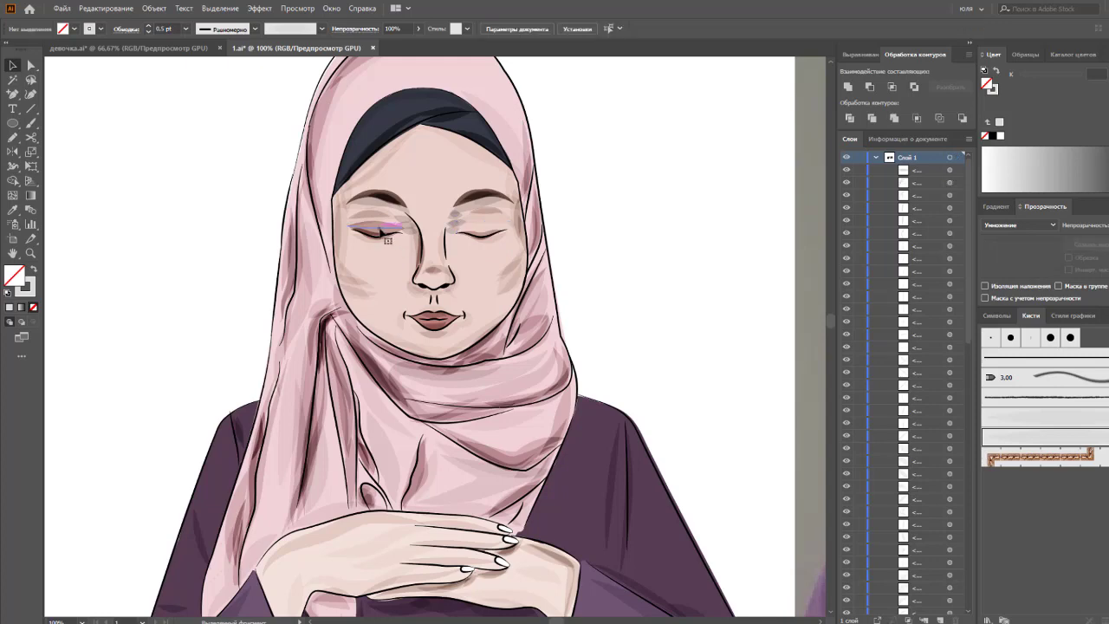
left_click(384, 232)
key("o")
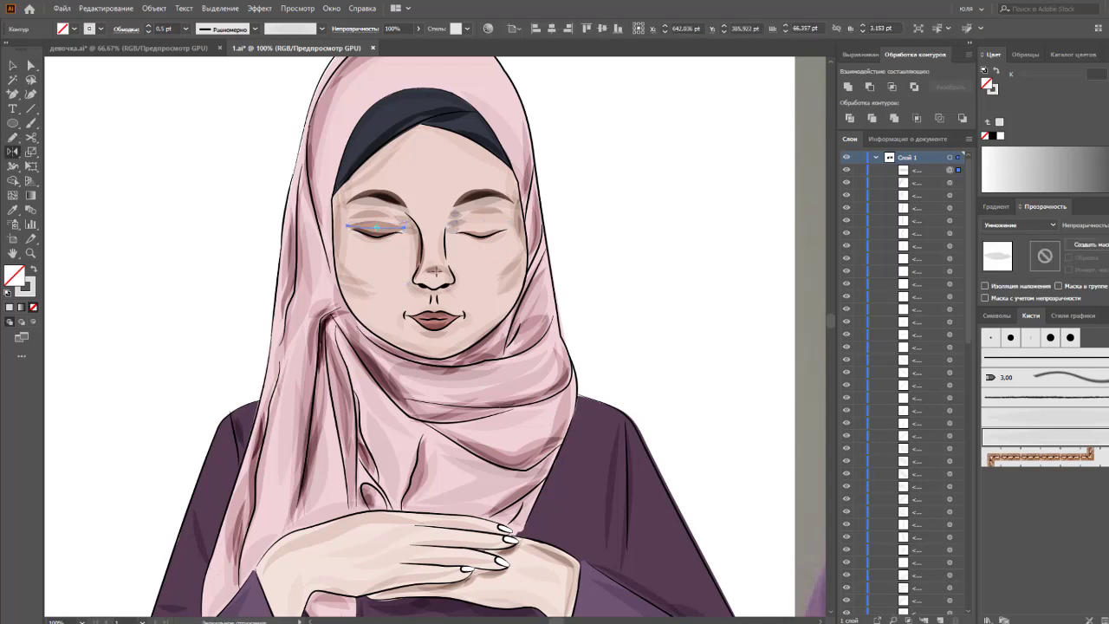
left_click_drag(378, 228, 499, 227)
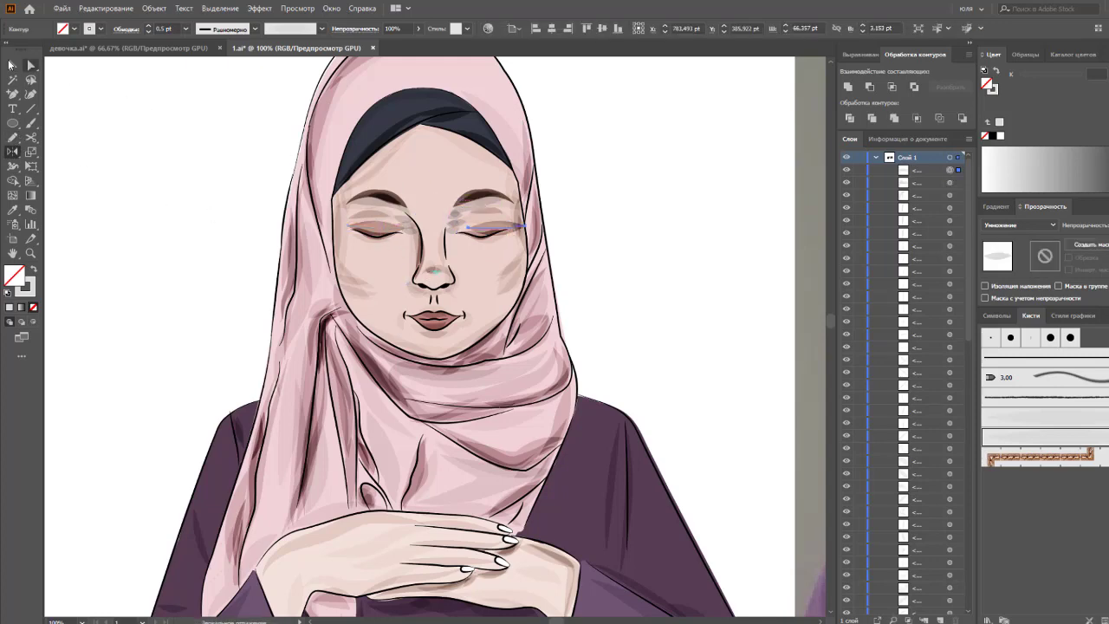
Step: Nudge the mirrored stroke left onto the right eyelid and review its placement
key("v")
left_click_drag(503, 231, 490, 232)
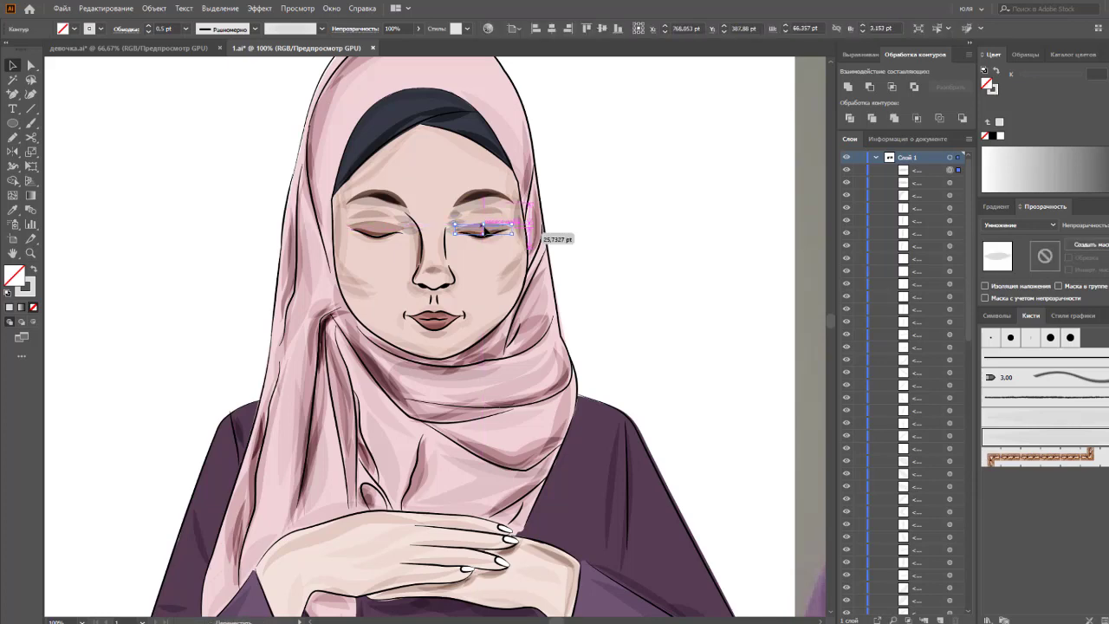
left_click_drag(488, 231, 491, 232)
left_click(658, 245)
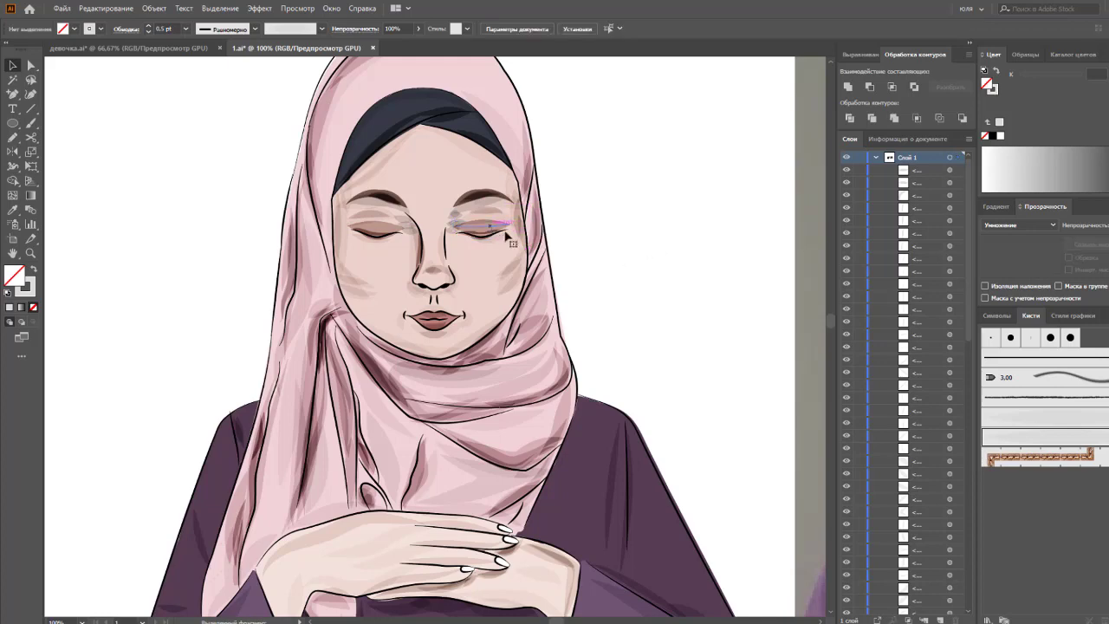
left_click(506, 234)
left_click(549, 248)
left_click(495, 228)
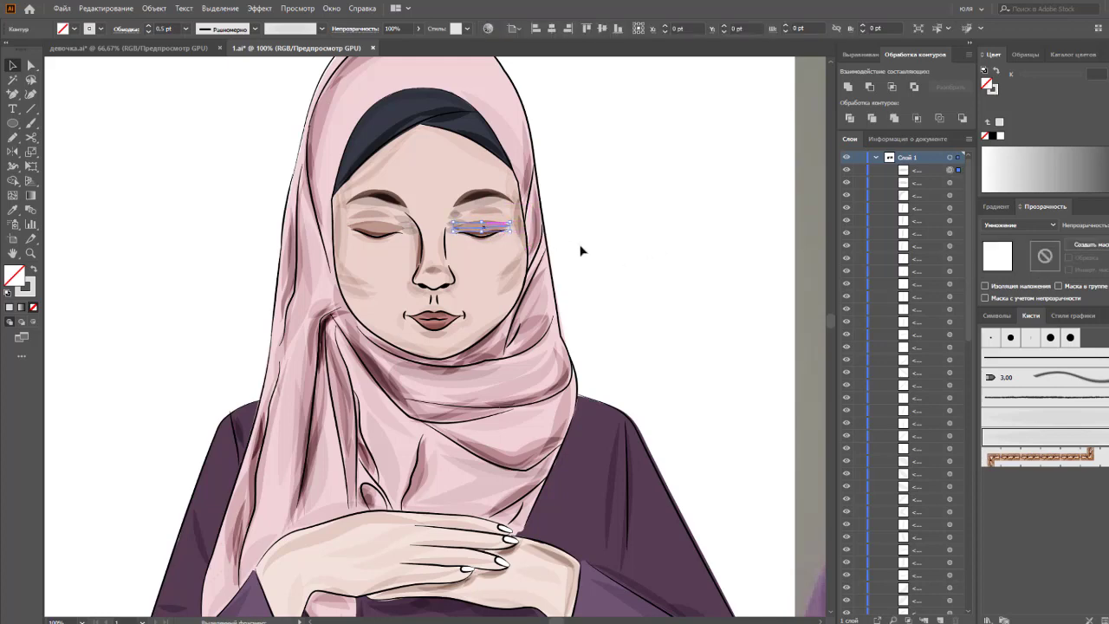
left_click(580, 250)
key("ctrl+minus")
key("ctrl+minus")
key("ctrl+minus")
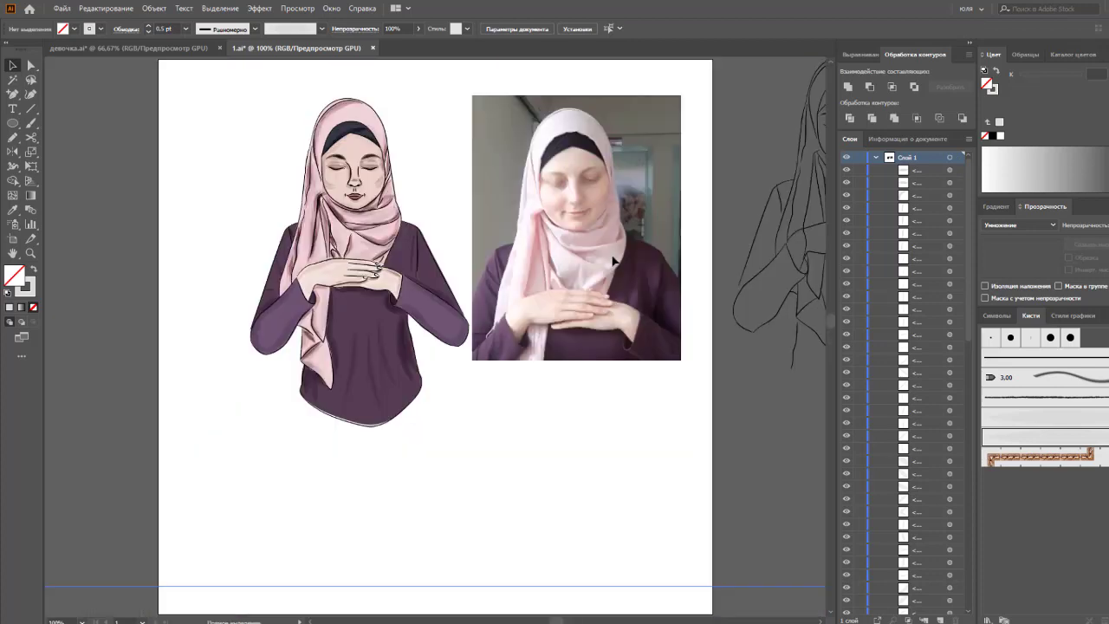
key("ctrl+minus")
key("ctrl+plus")
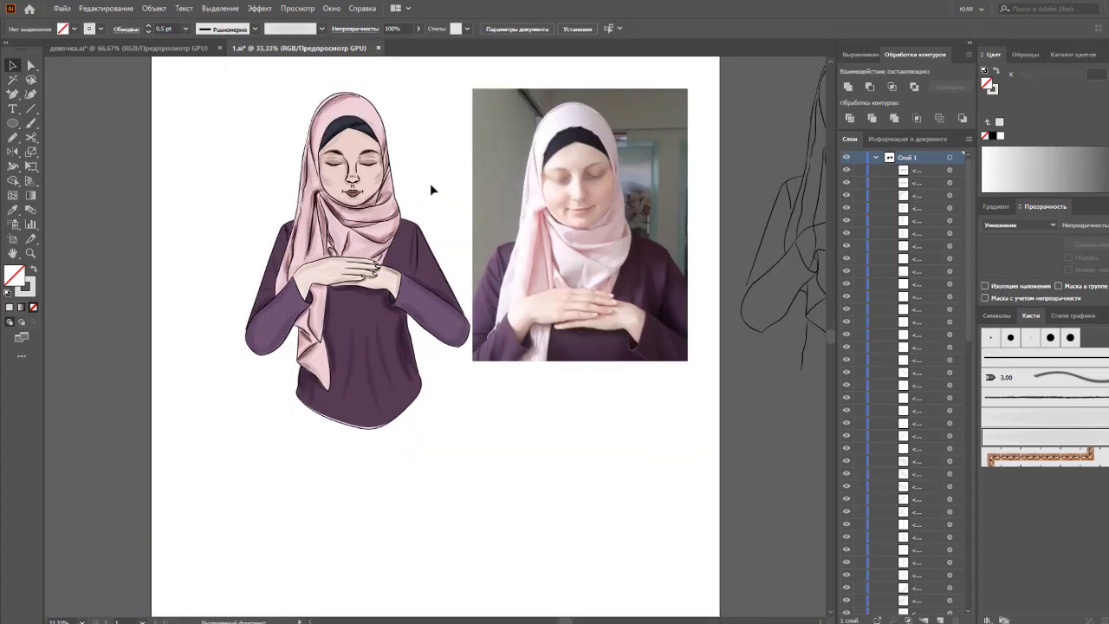
left_click_drag(430, 182, 470, 240)
key("ctrl+plus")
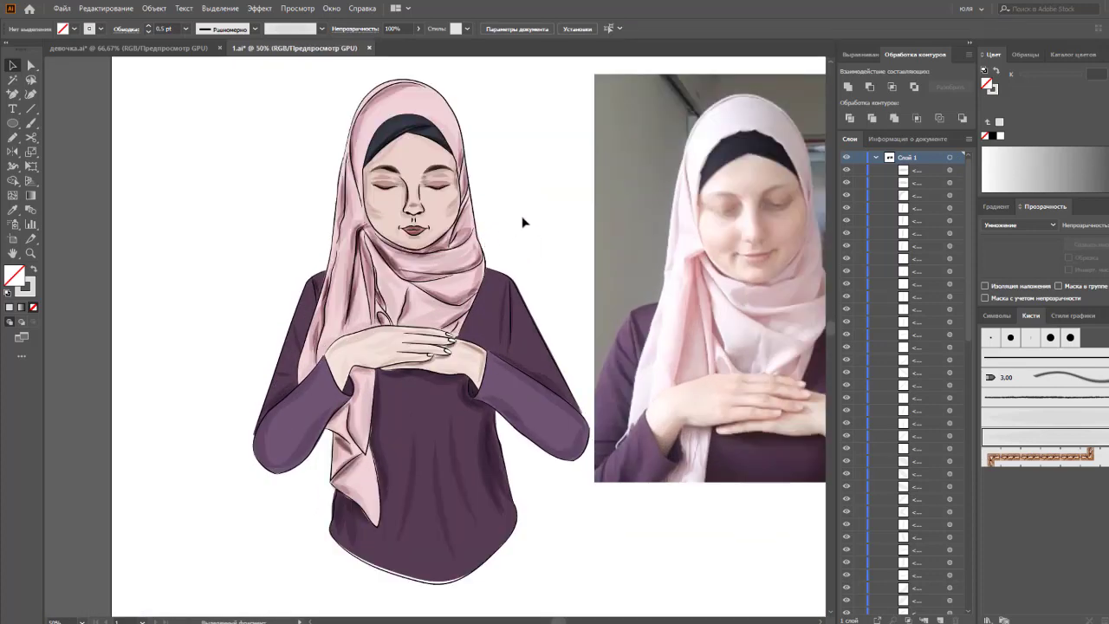
left_click(363, 241)
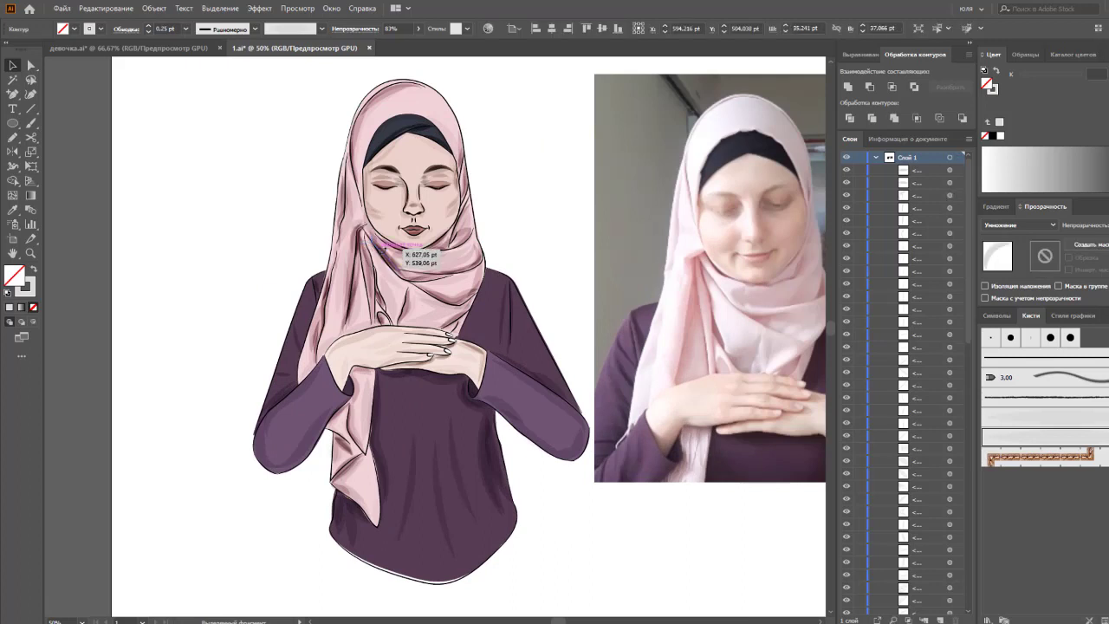
key("ctrl+shift+a")
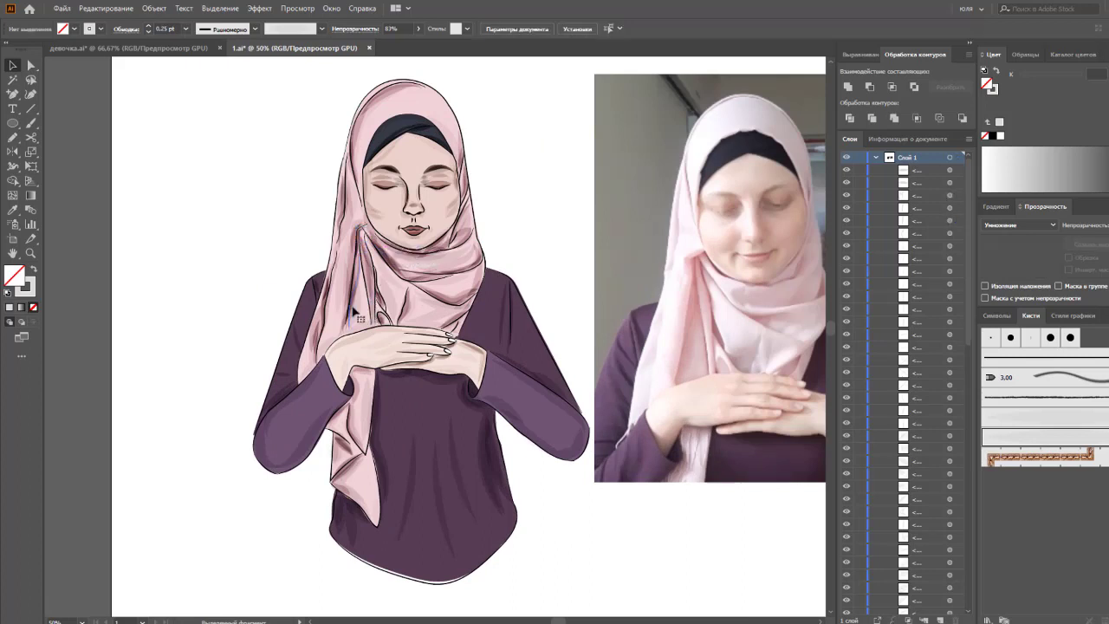
left_click(353, 310)
key("ctrl+shift+a")
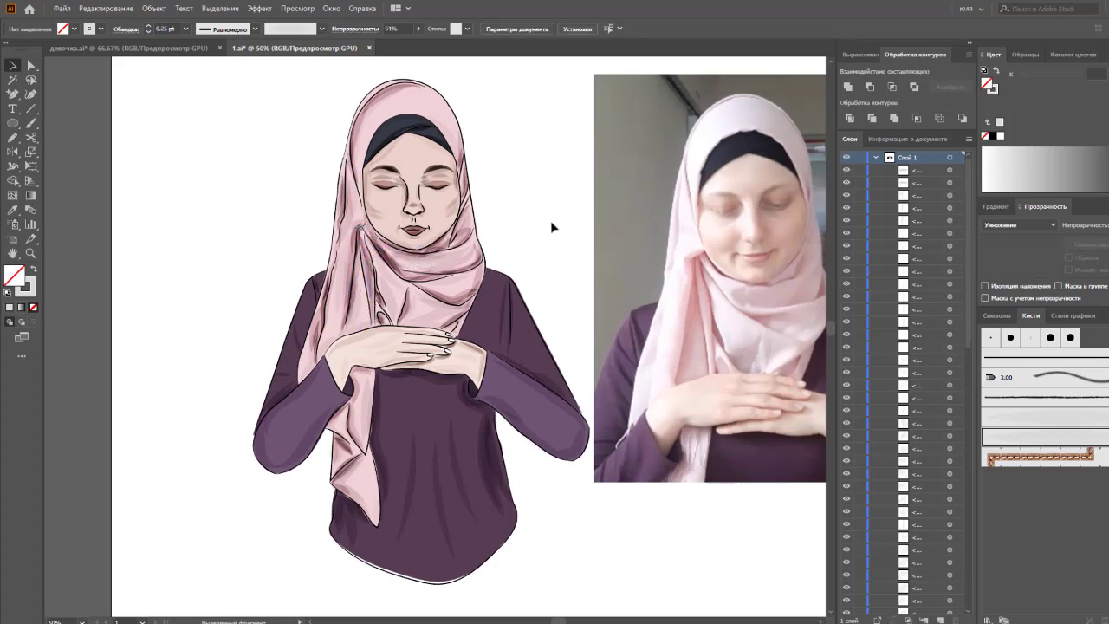